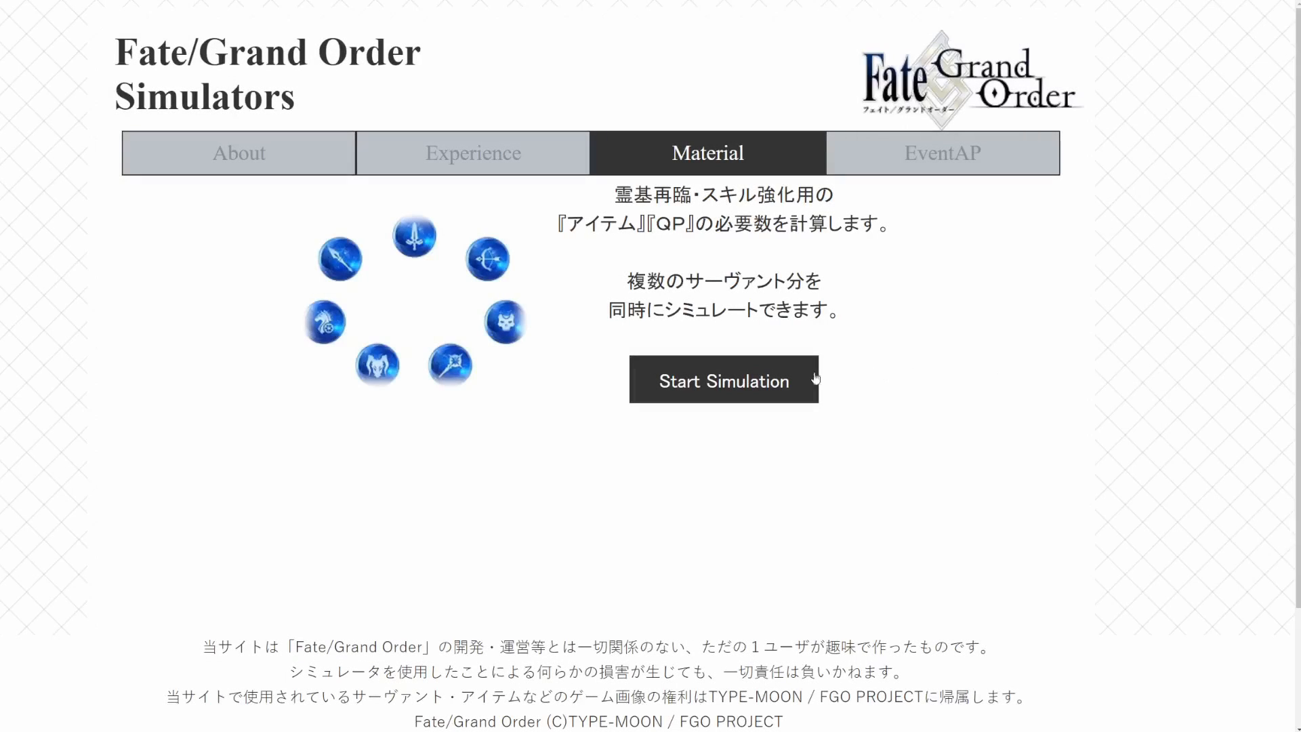
- Start the Material simulation and set its interface language to English
left_click(753, 385)
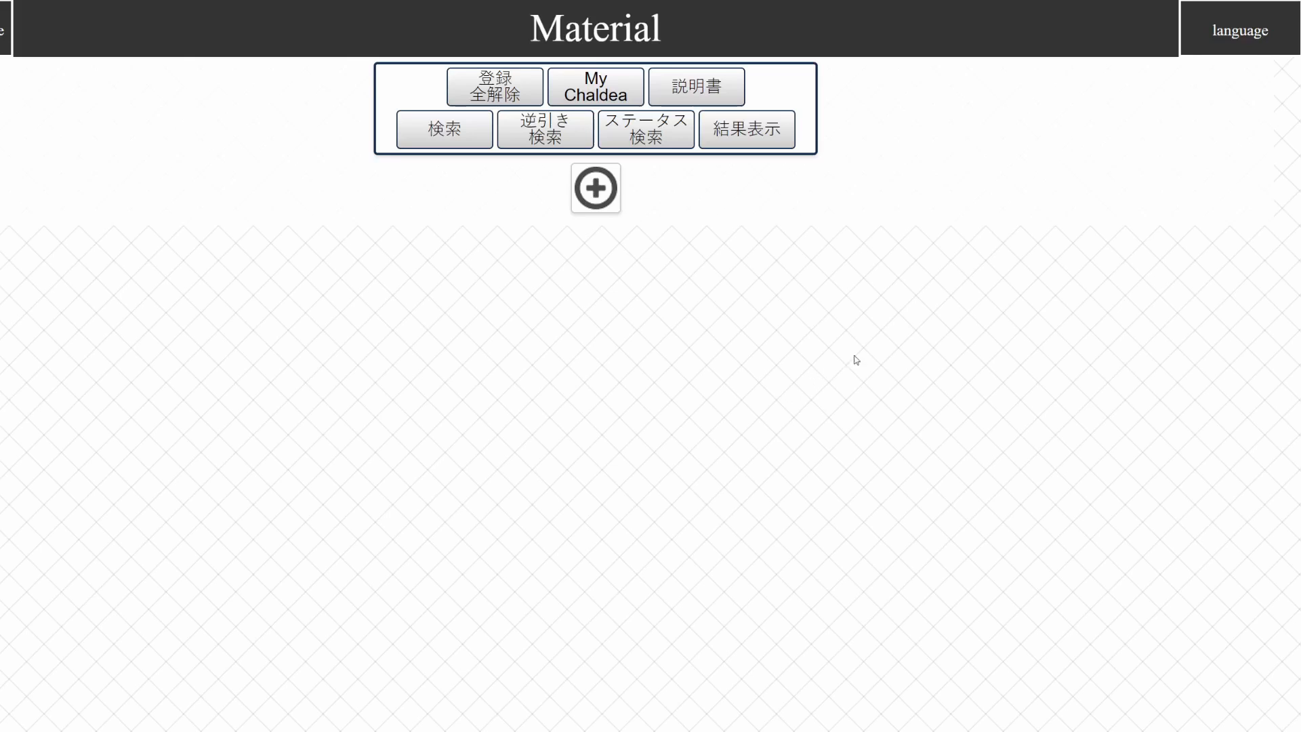
left_click(1221, 31)
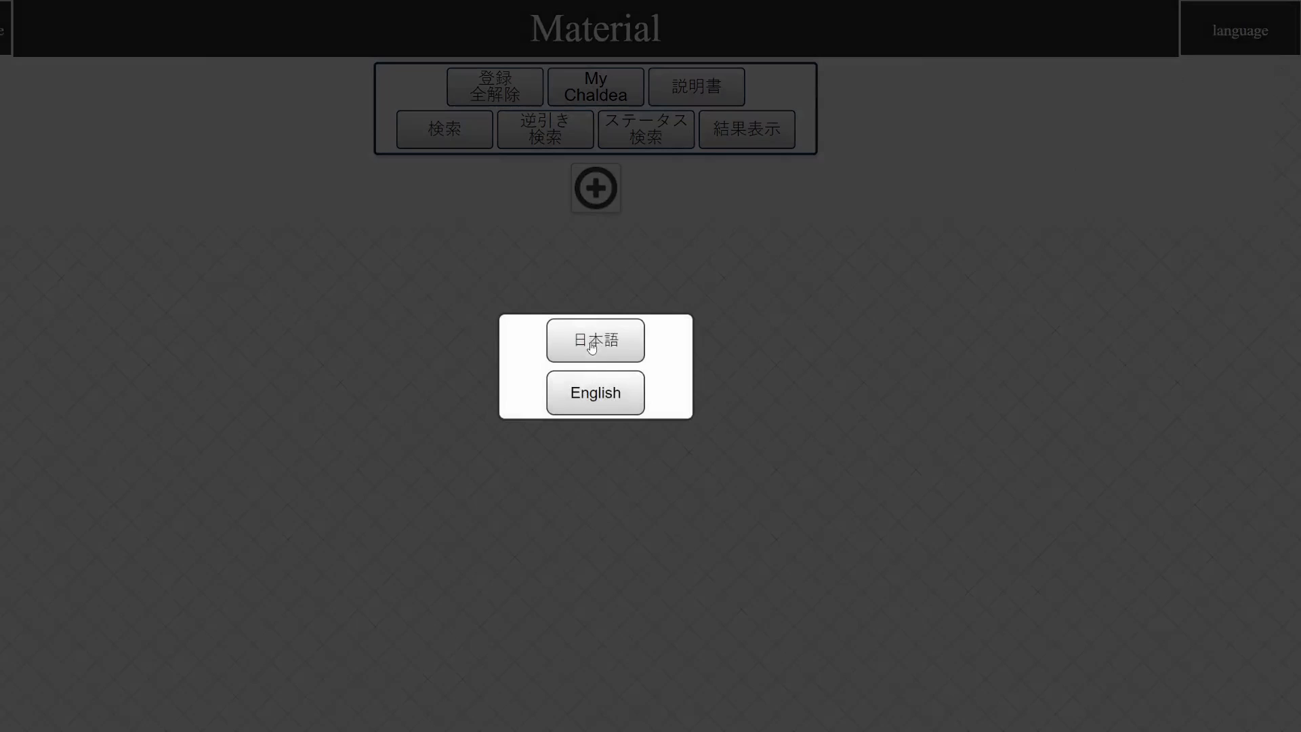
left_click(592, 391)
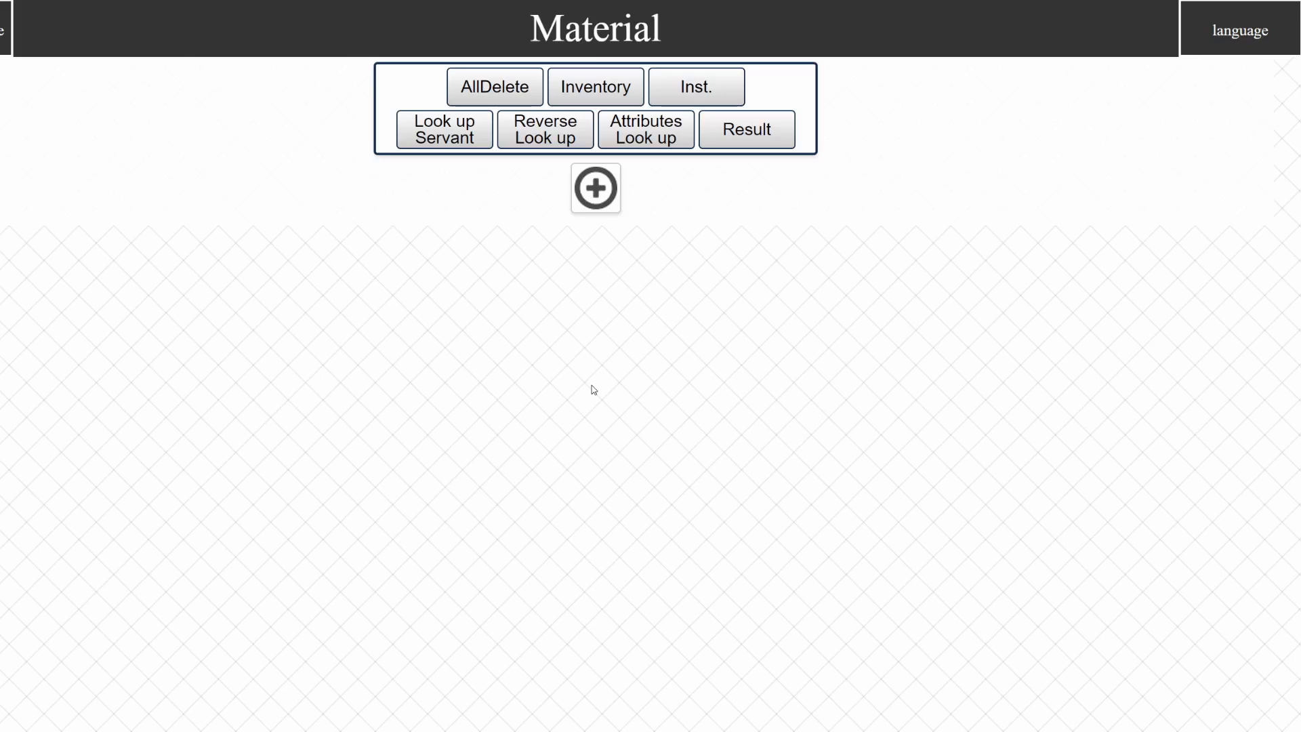
- Open the Inventory and translate the page from Japanese to English with the browser's built-in translator
left_click(599, 92)
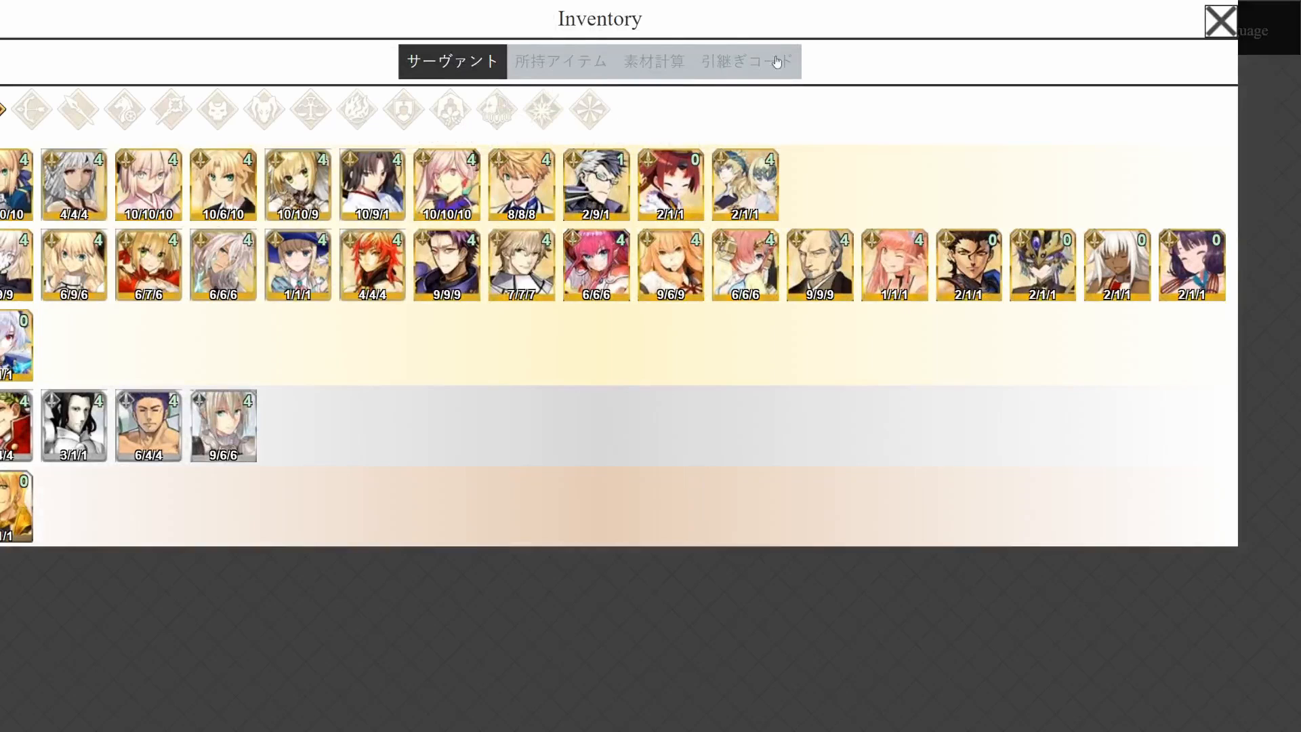
right_click(865, 69)
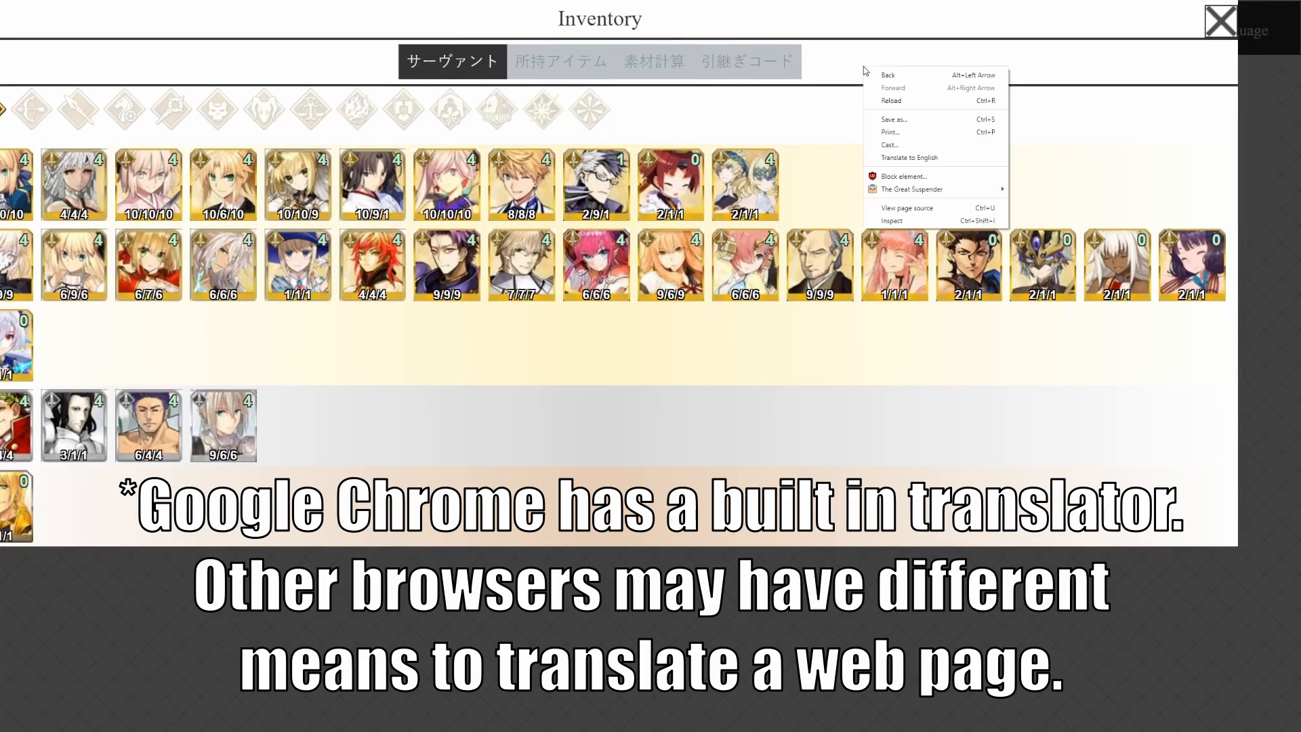
left_click(894, 158)
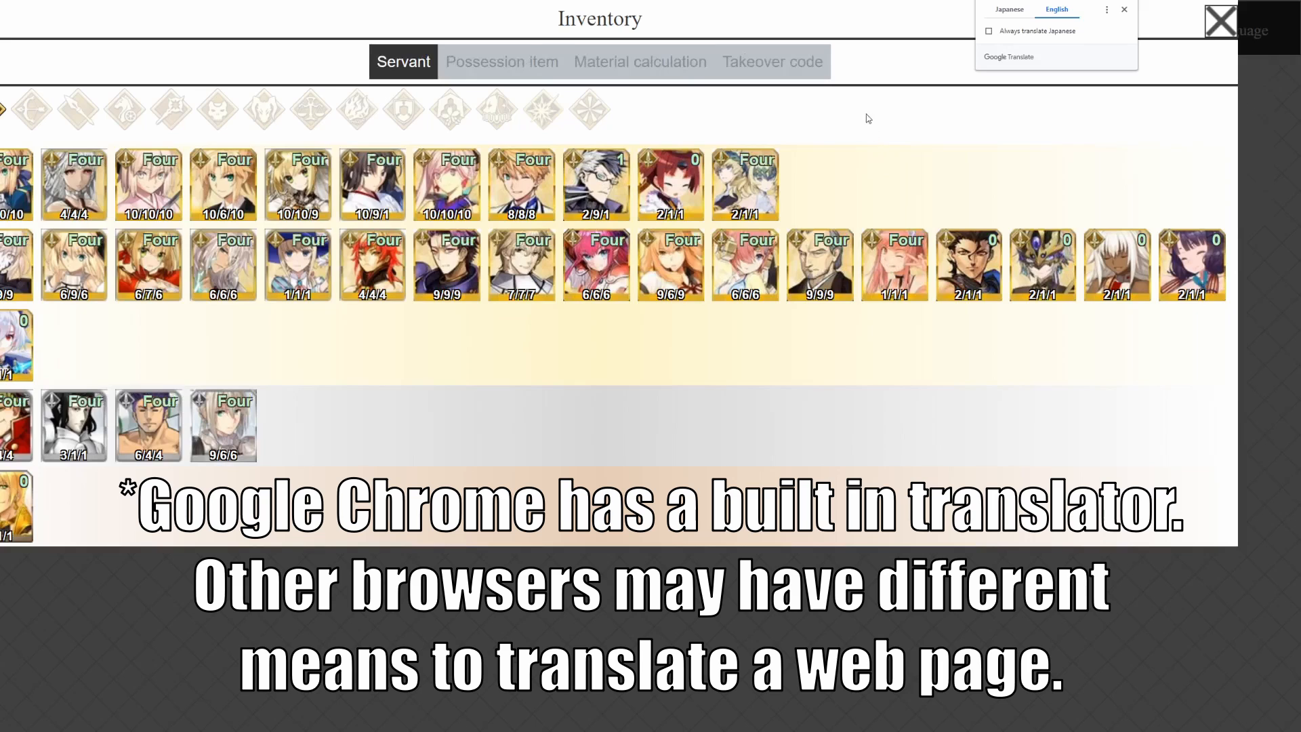
left_click(860, 63)
left_click(1236, 531)
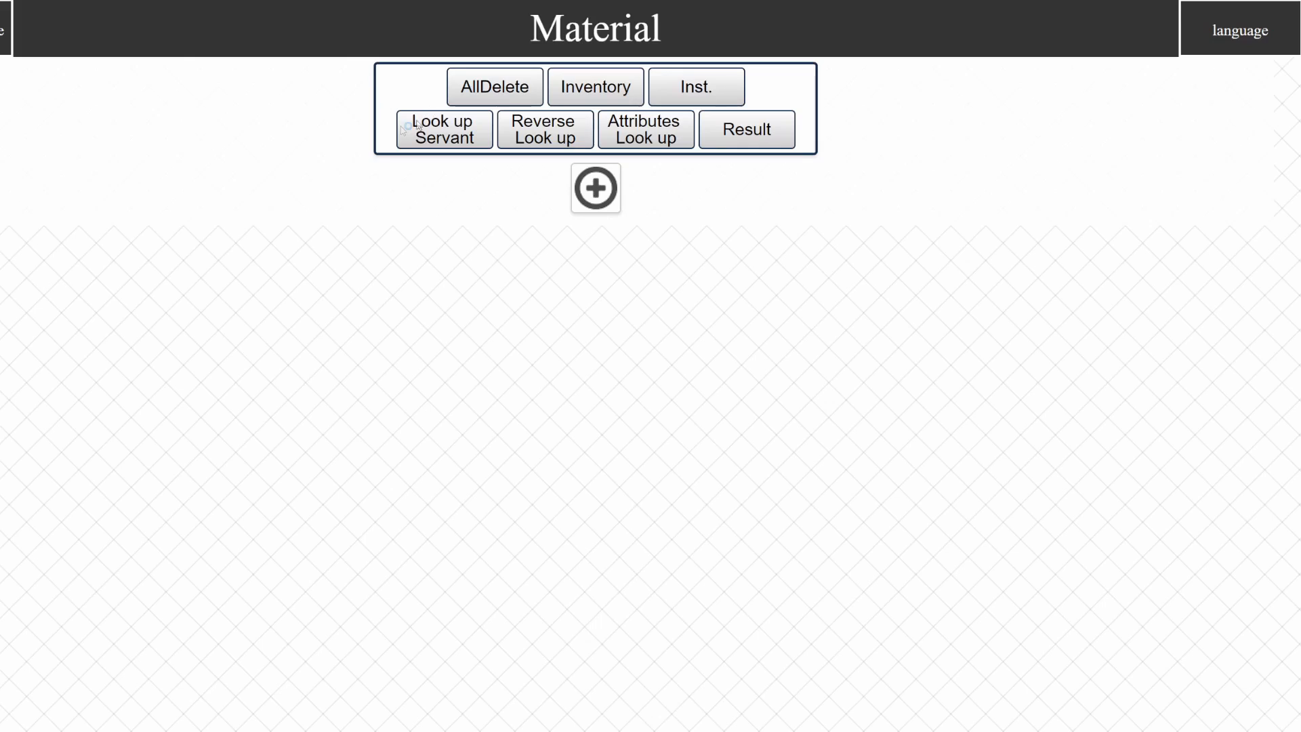
- Browse the servant lookup list class by class, ending with the list of all classes
left_click(400, 126)
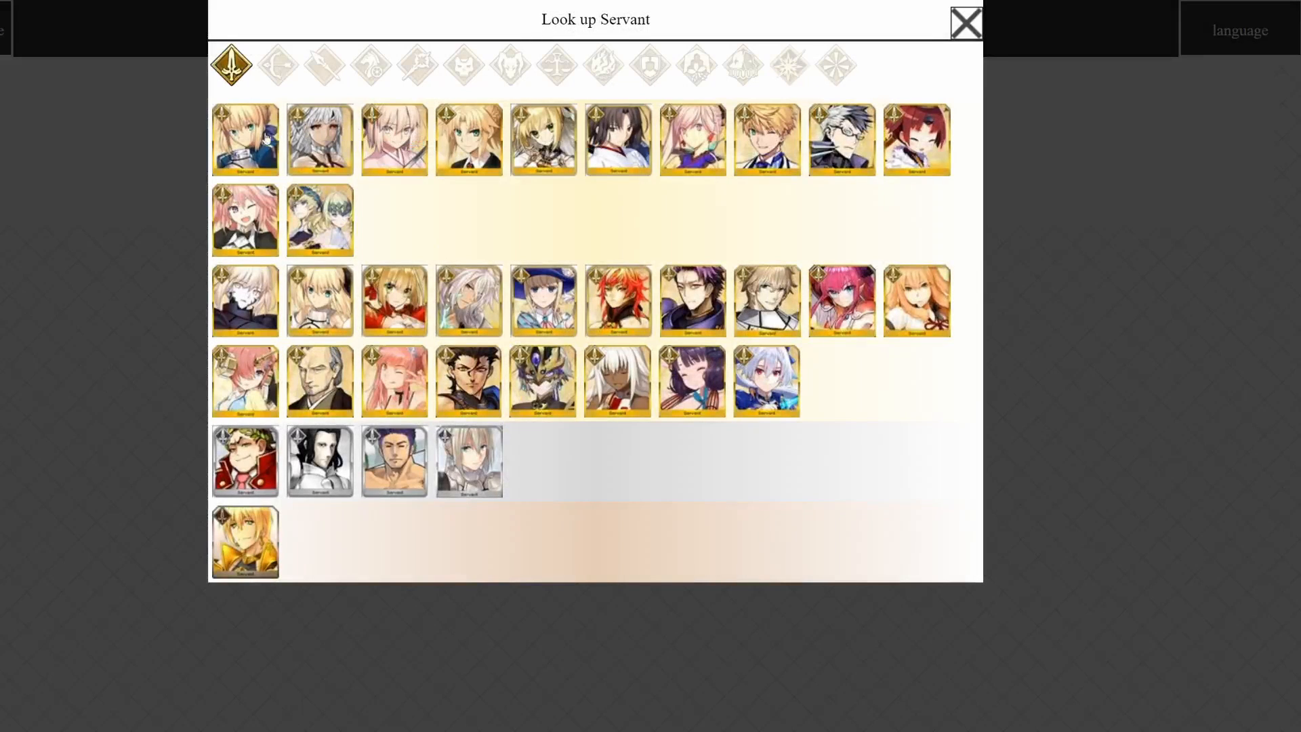
left_click(278, 82)
left_click(333, 74)
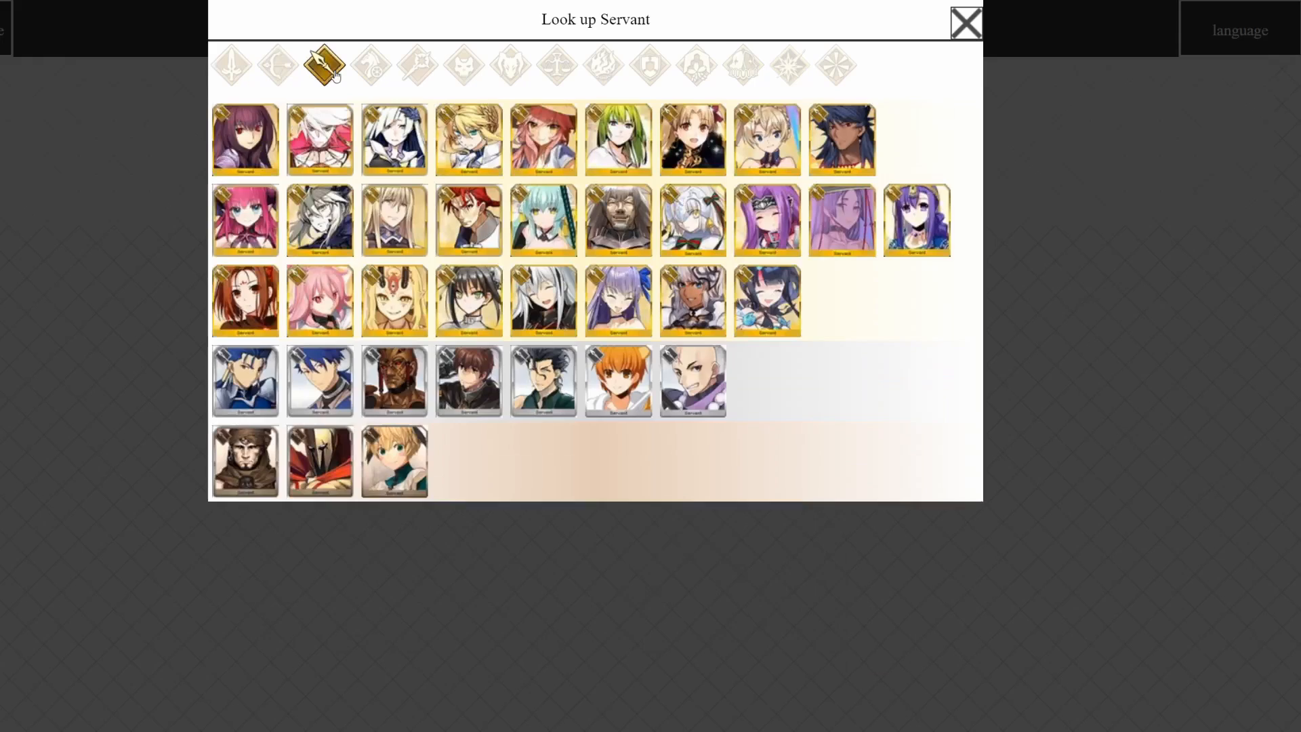
left_click(363, 77)
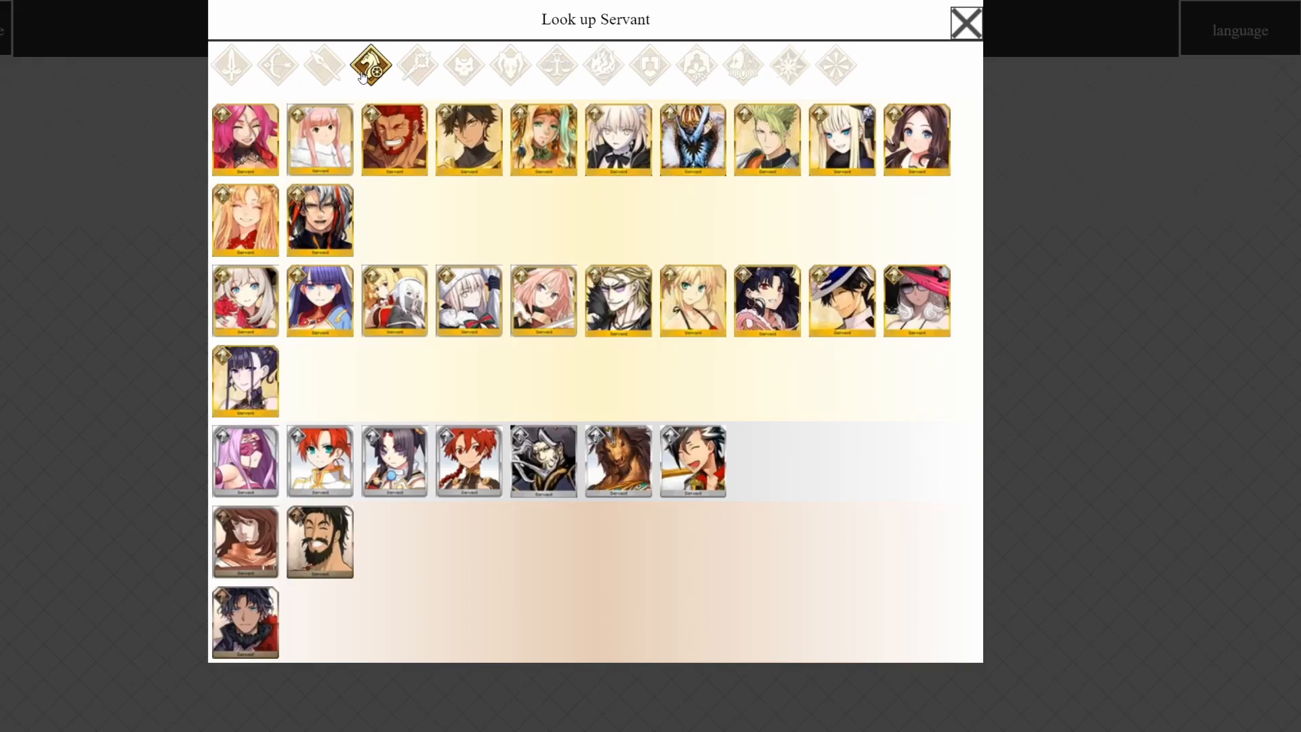
left_click(406, 68)
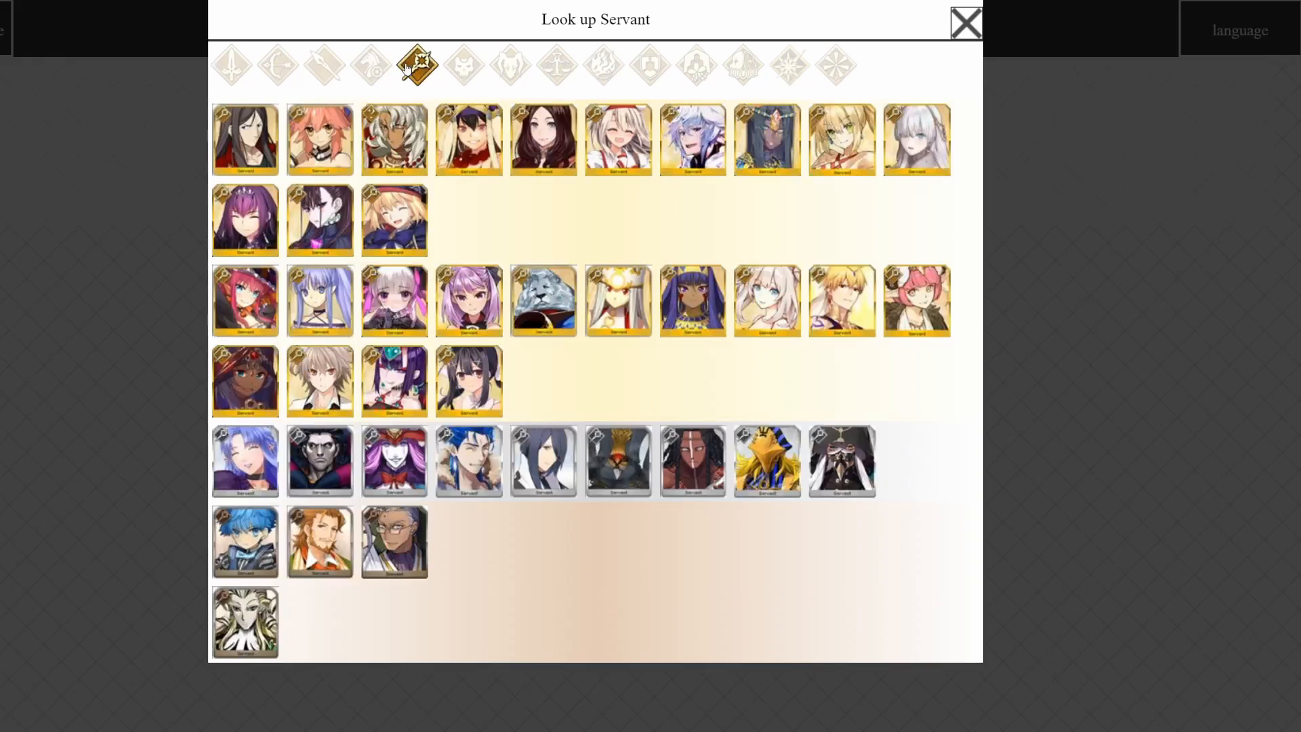
left_click(463, 68)
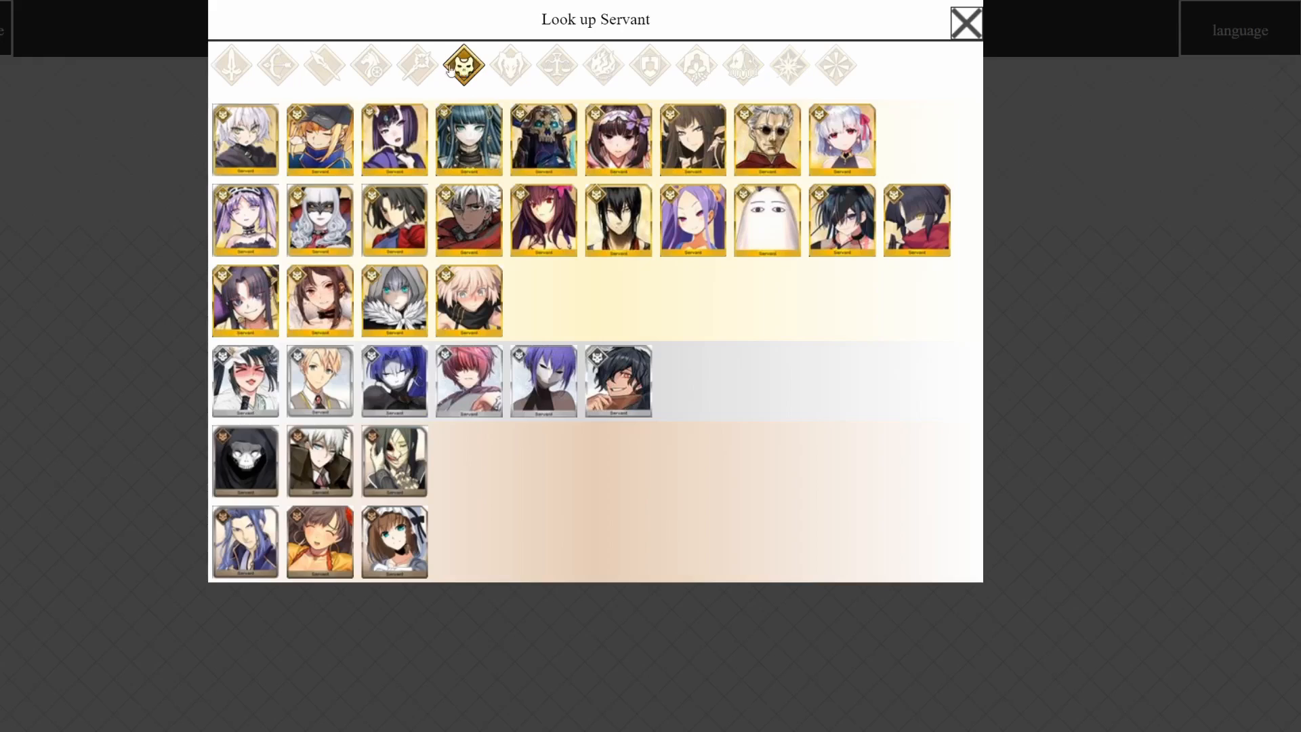
left_click(418, 65)
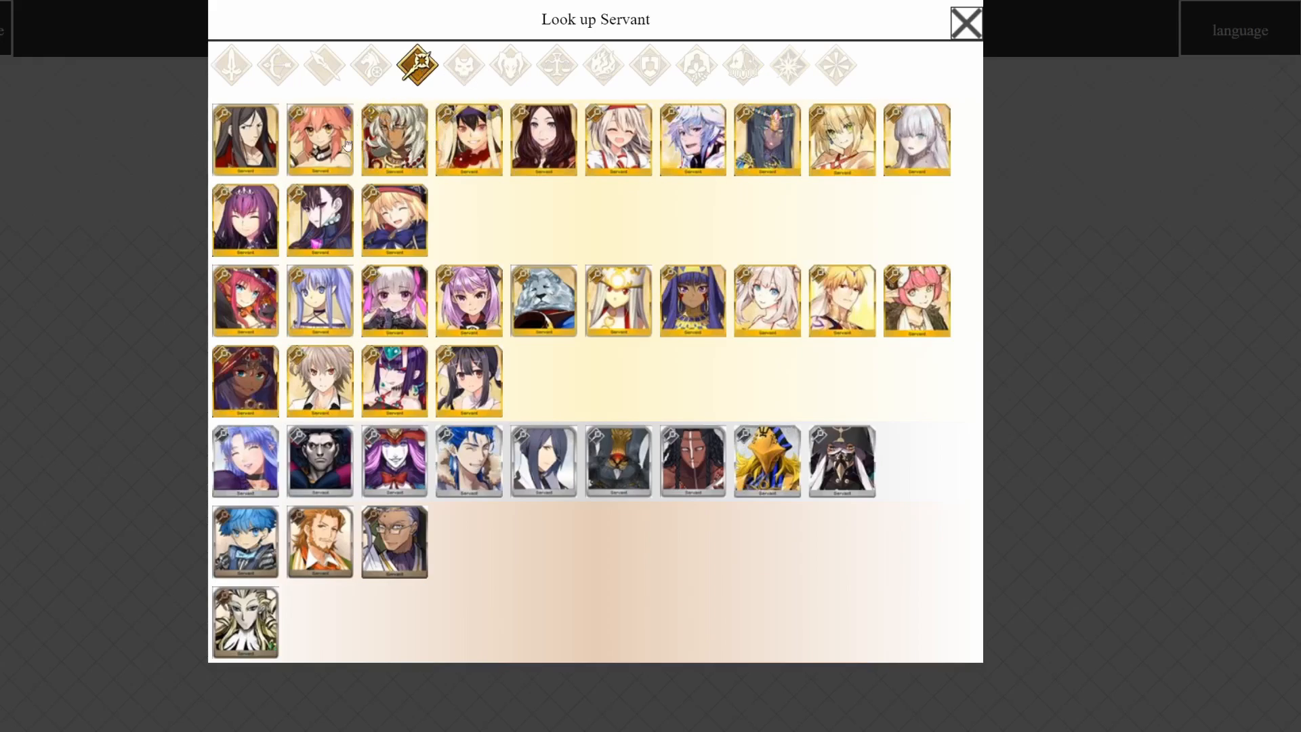
left_click(462, 69)
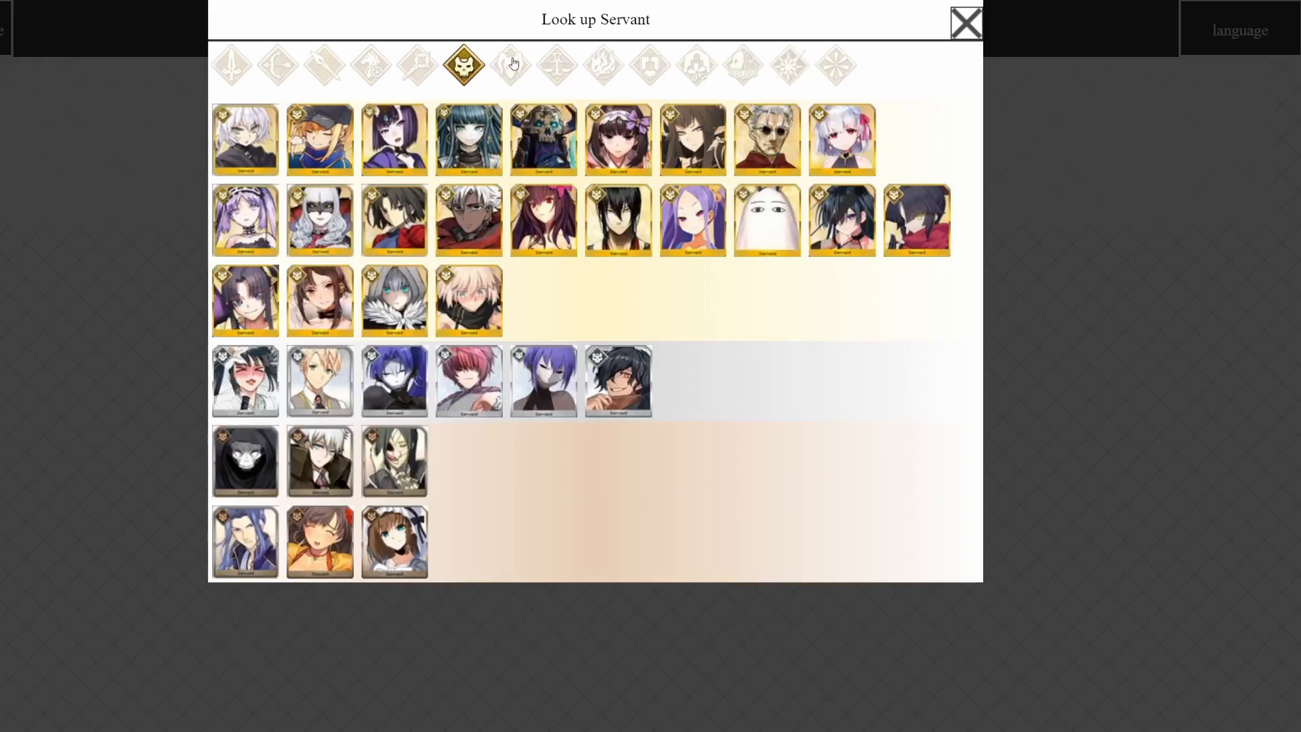
left_click(514, 63)
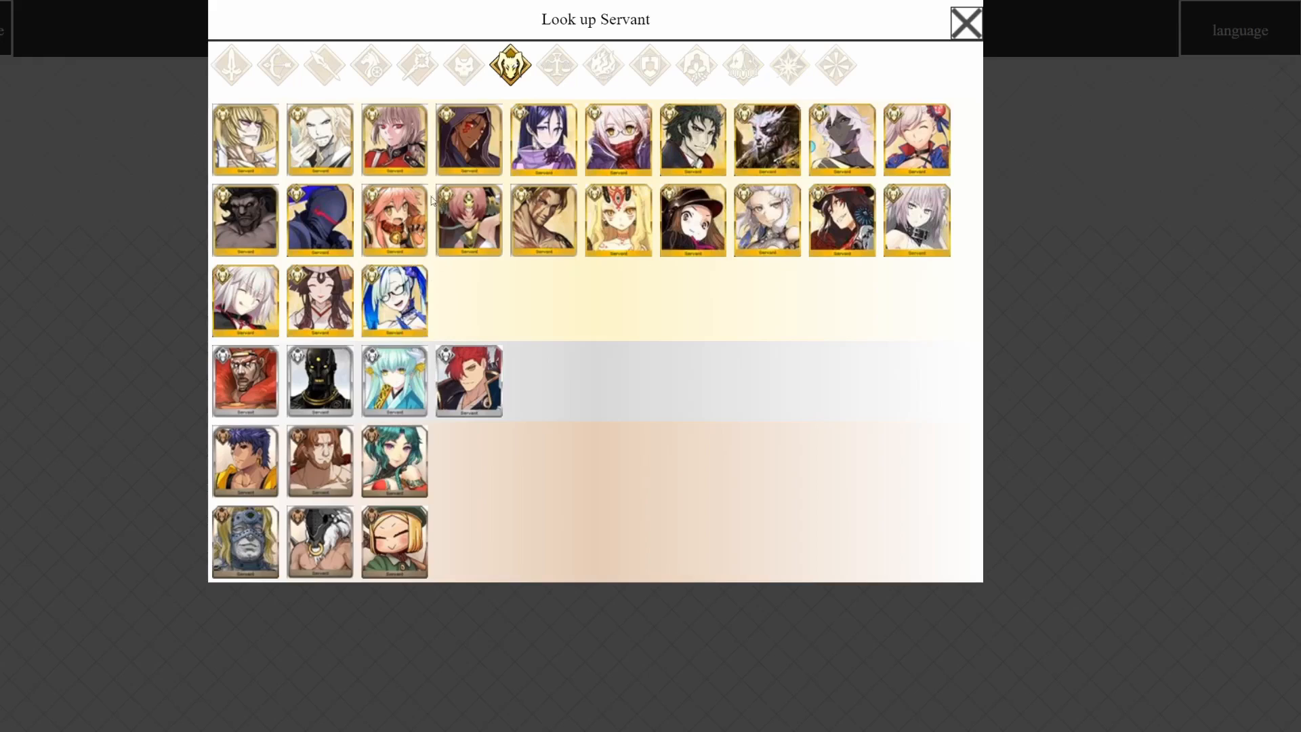
left_click(553, 69)
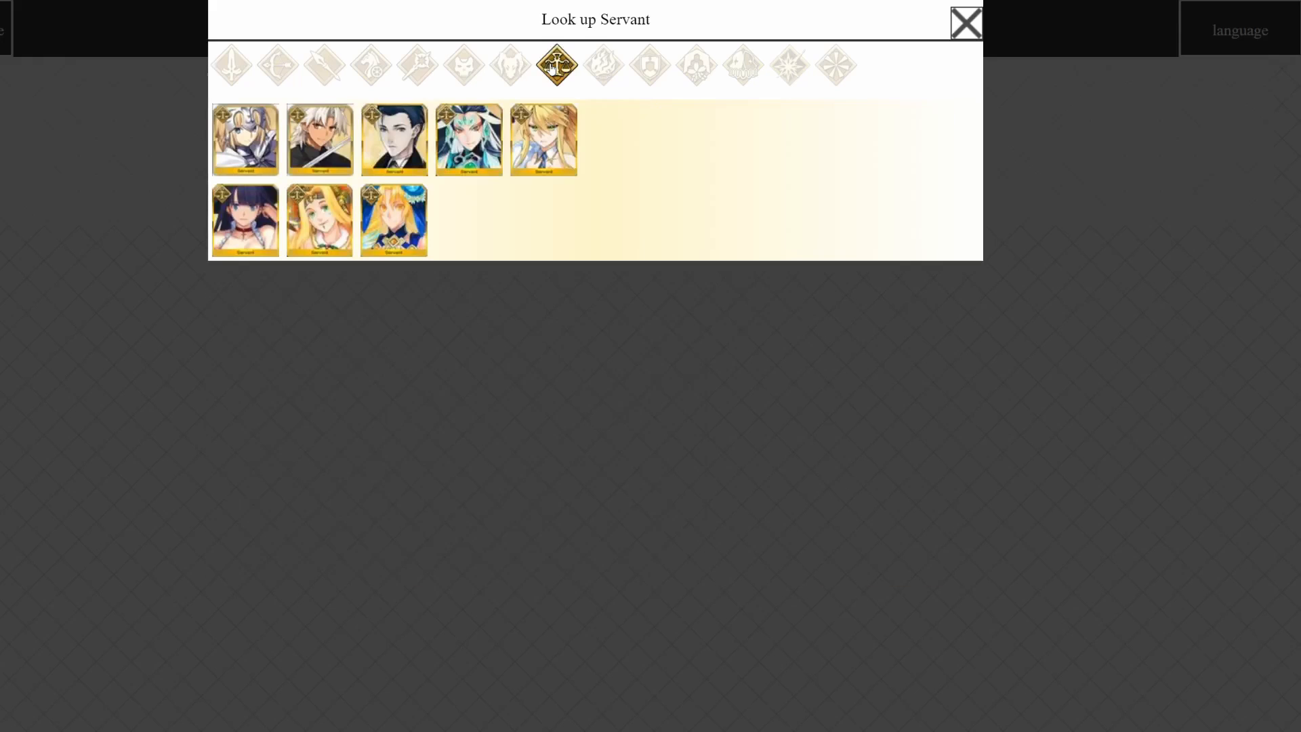
left_click(608, 63)
left_click(642, 68)
left_click(699, 71)
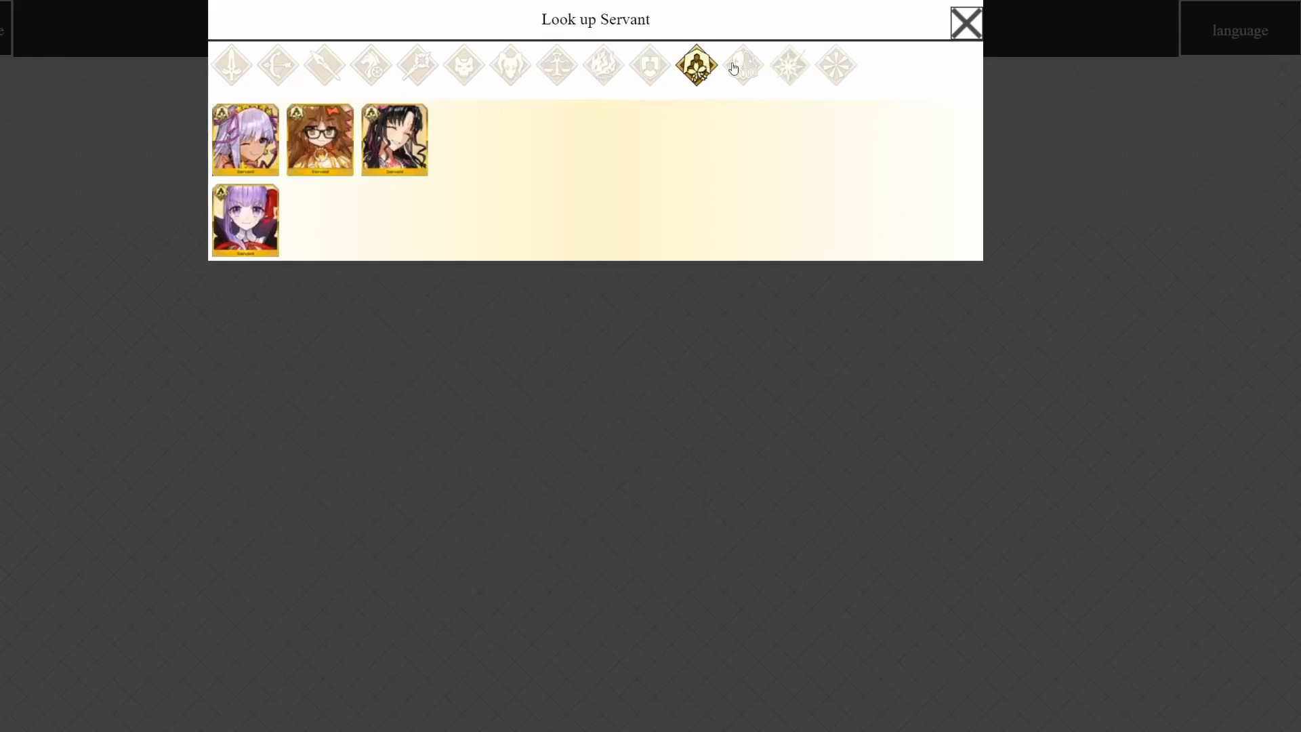
left_click(739, 69)
left_click(784, 73)
left_click(839, 74)
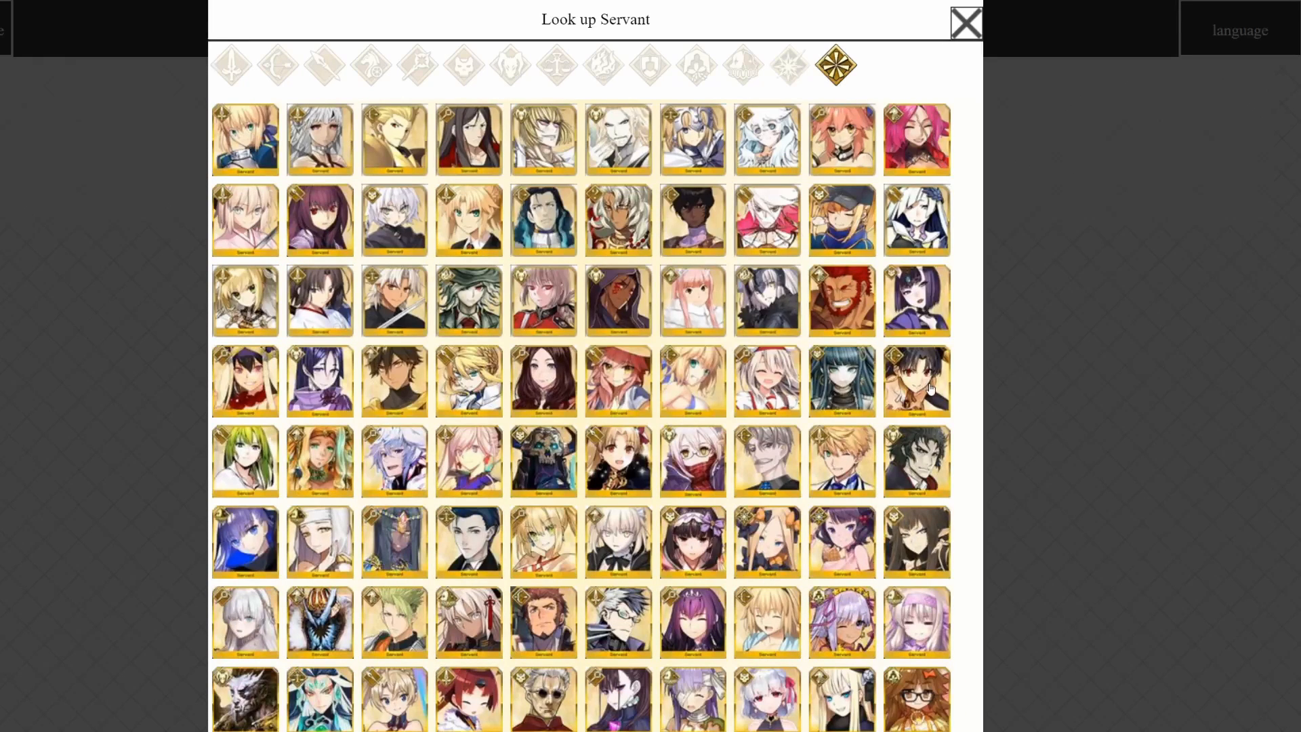
- Add Sakata Kintoki and Gilgamesh to the simulation from the servant lookup and close the lookup
left_click(533, 132)
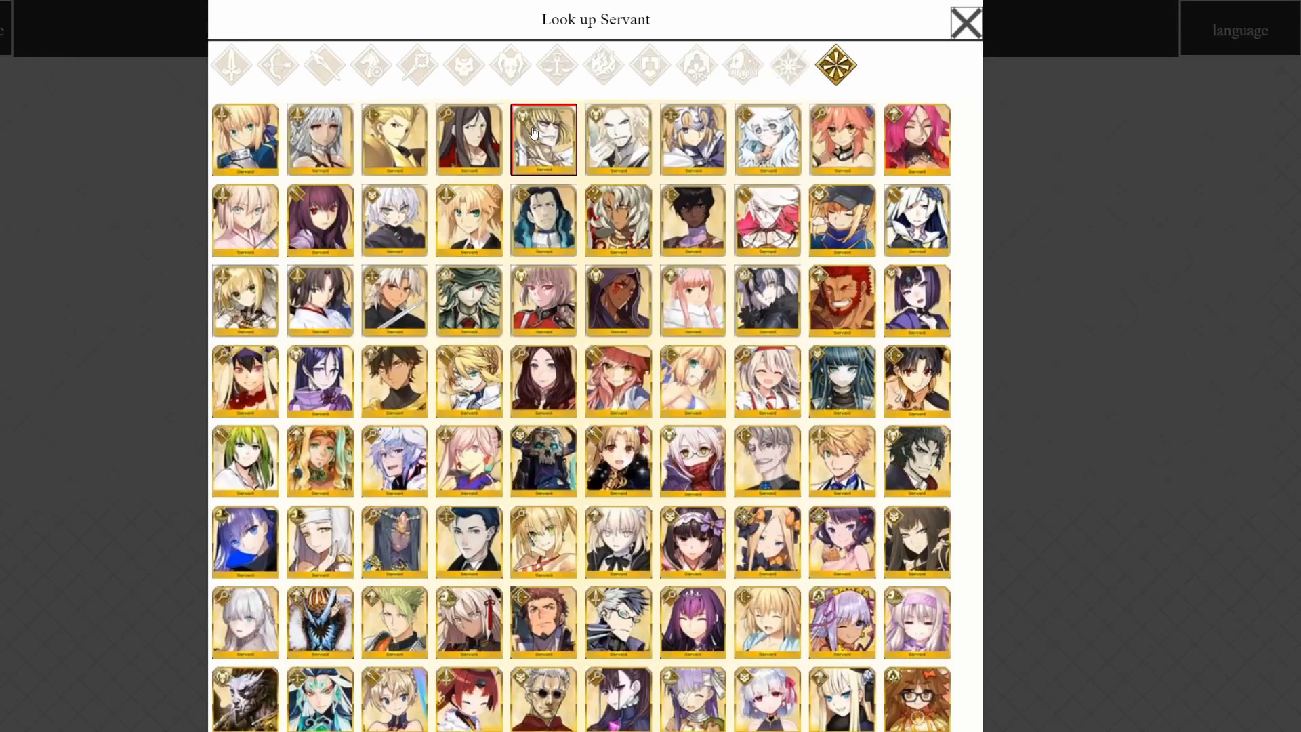
left_click(399, 128)
left_click(971, 25)
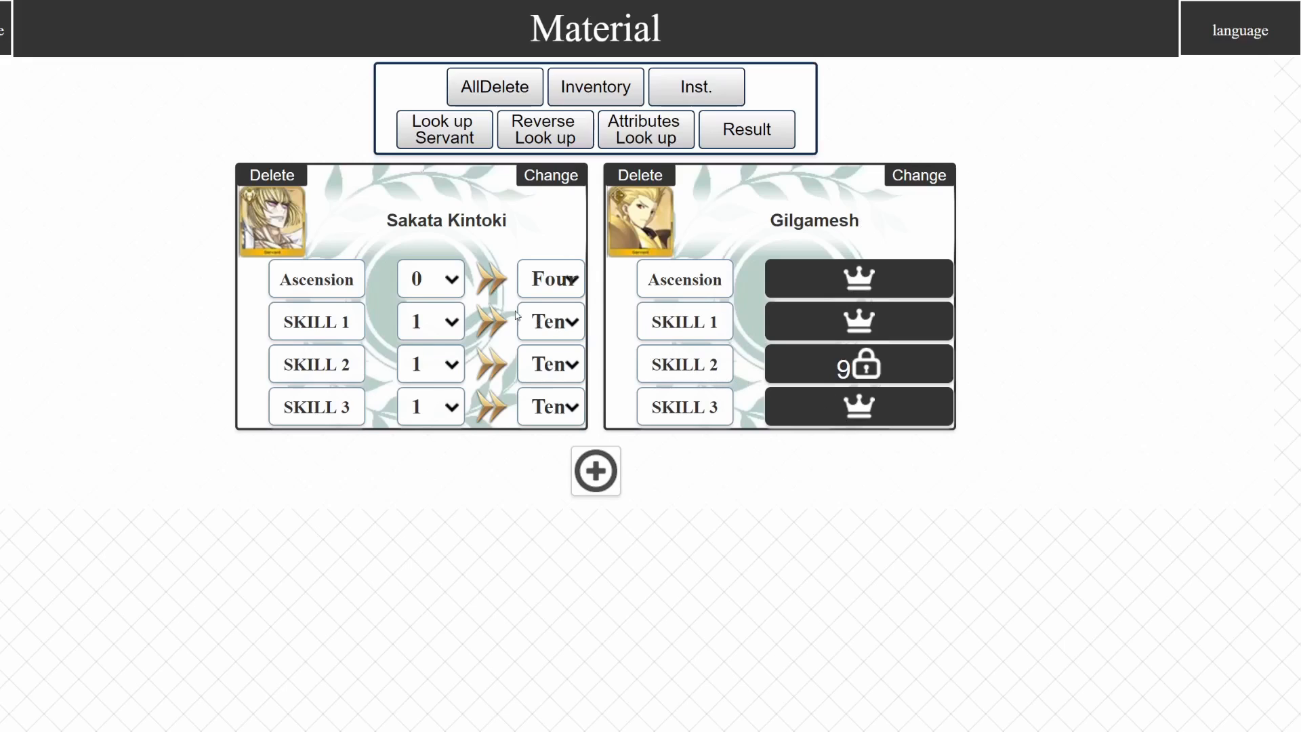
- Check Sakata Kintoki's current Ascension options and set his current Skill 1 level to 2
left_click(414, 278)
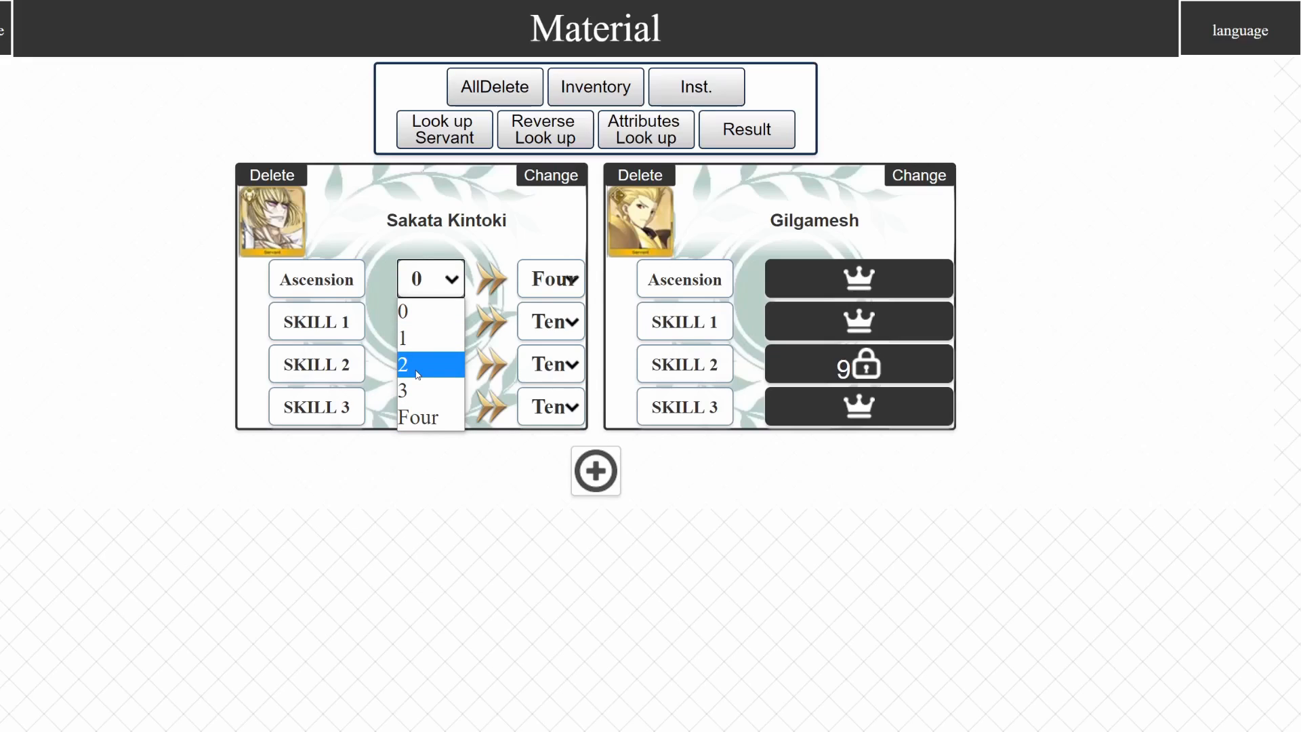
left_click(169, 309)
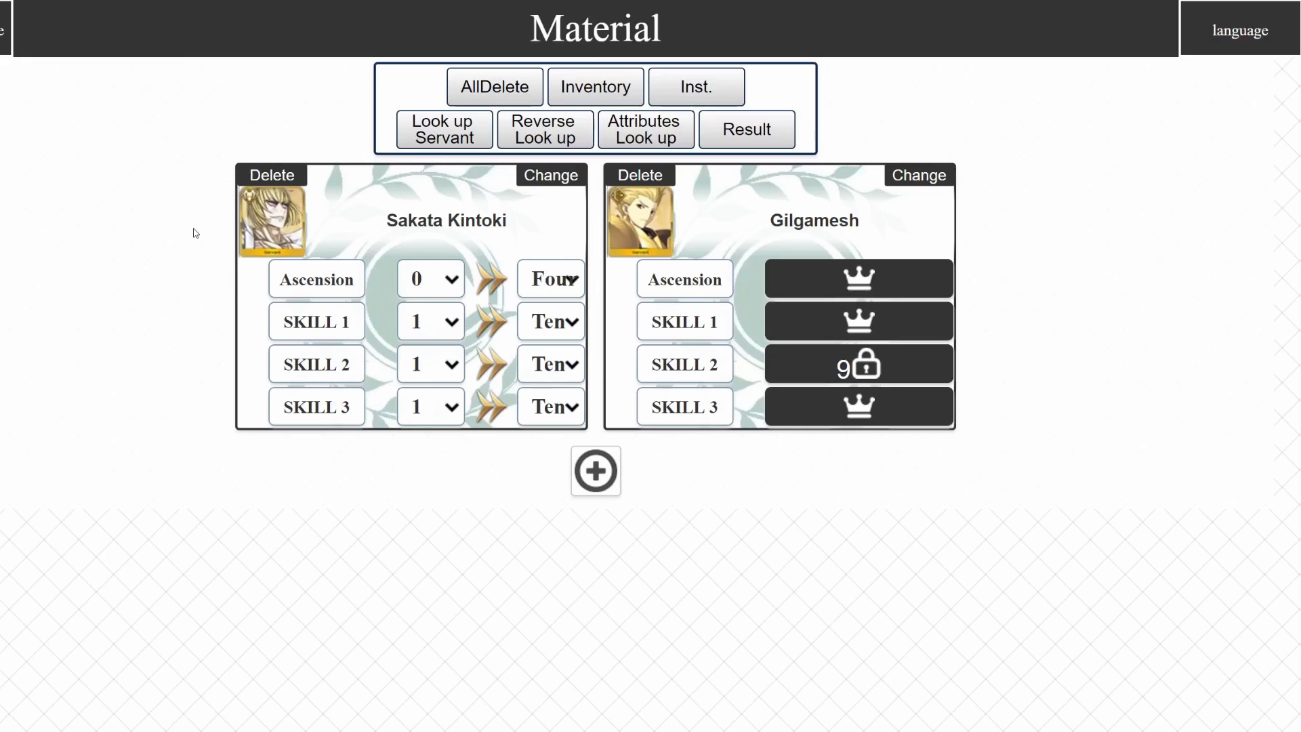
left_click(441, 332)
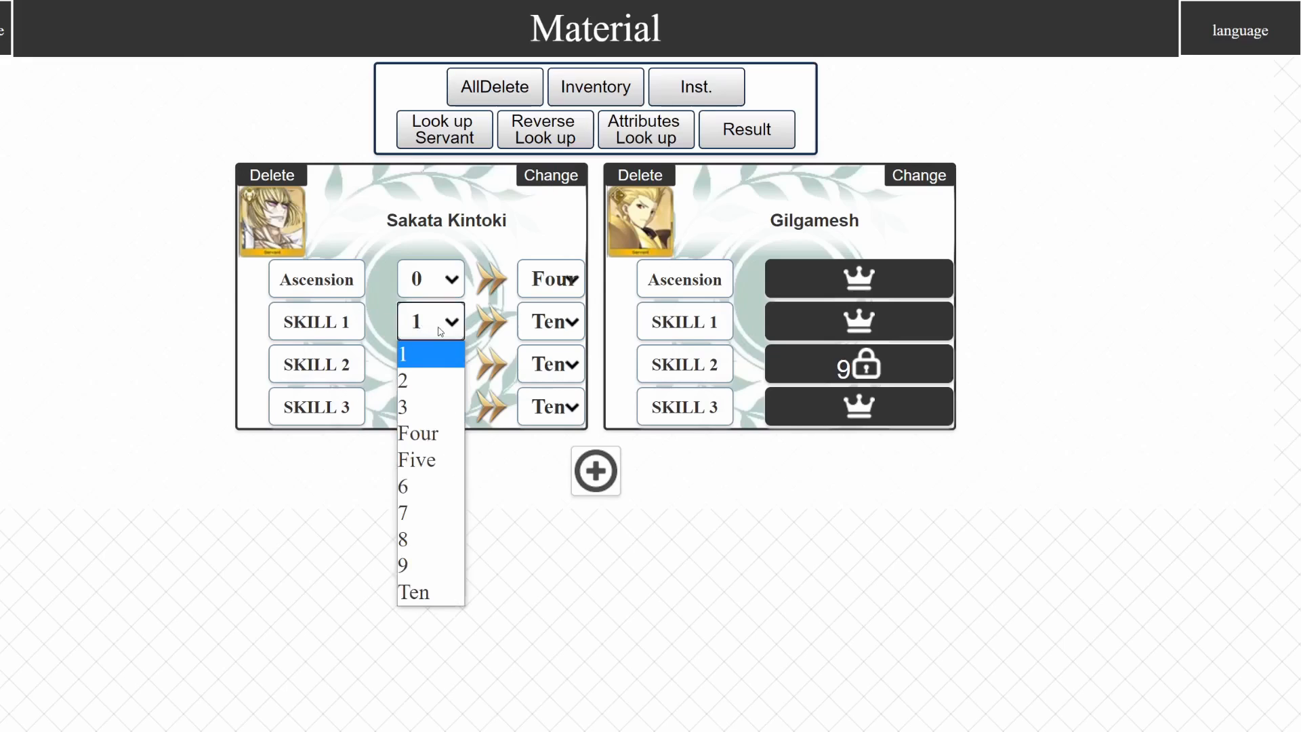
left_click(430, 380)
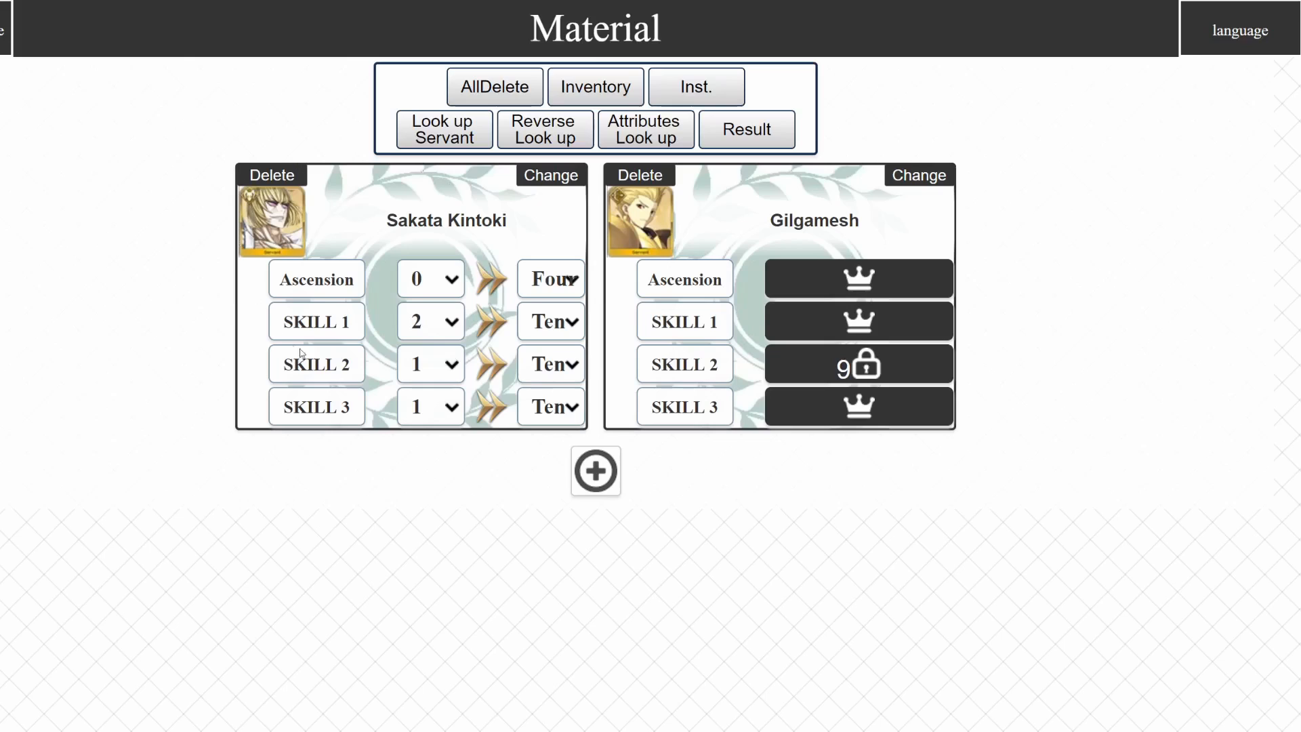
- Display the material calculation for Sakata Kintoki and Gilgamesh and examine the consumed items
left_click(739, 135)
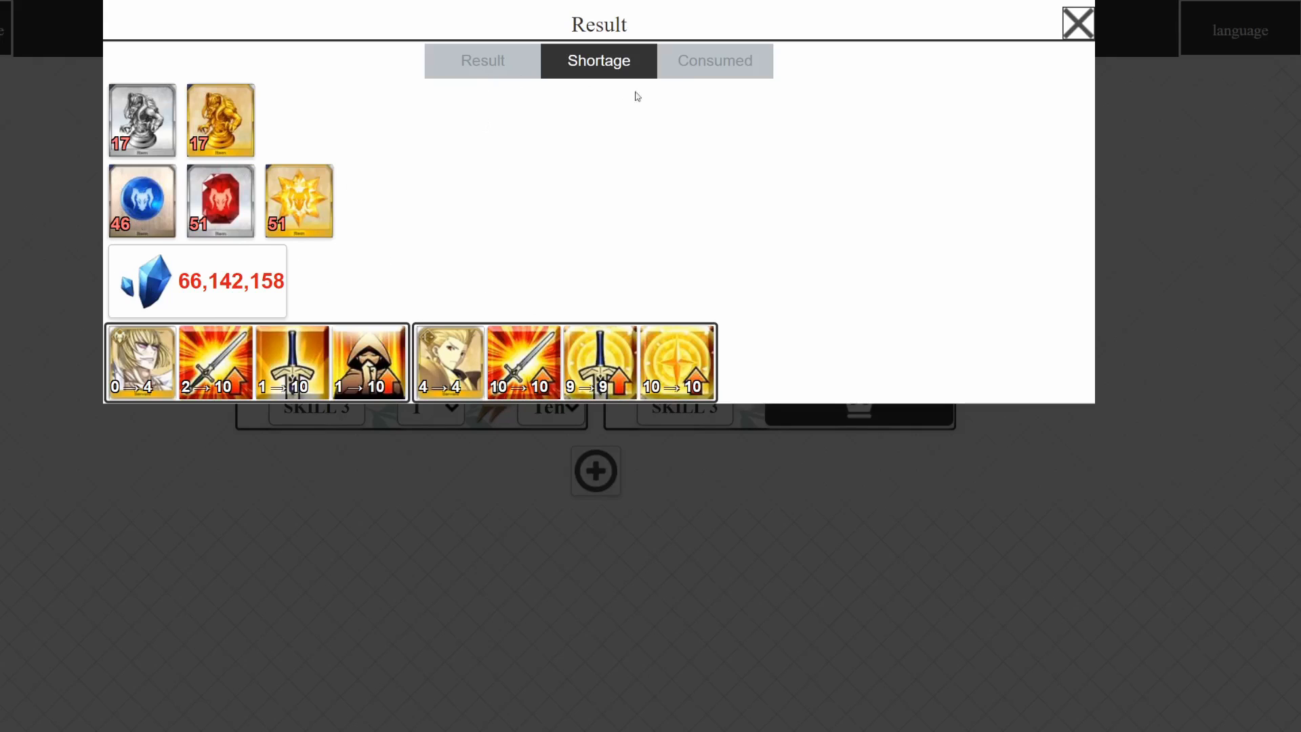
left_click(676, 74)
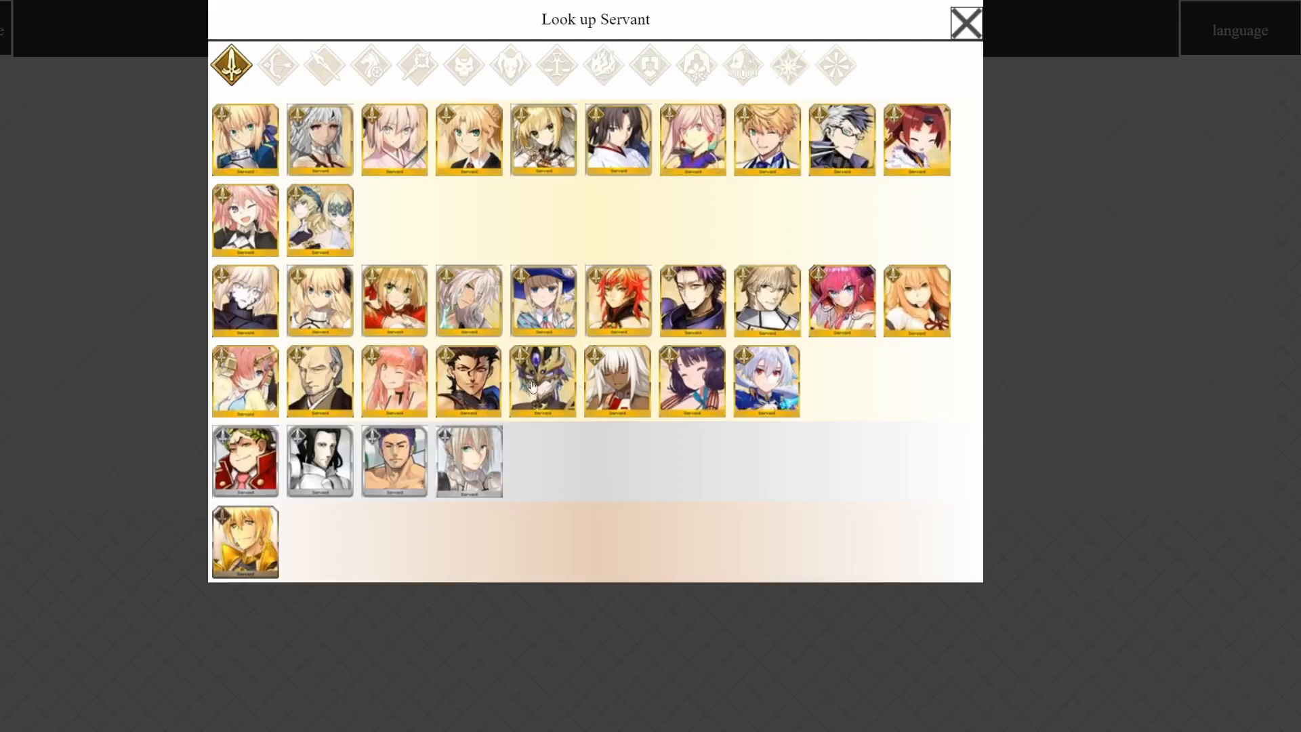
- Add the Saber servants Diarmuid Ua Duibhne, Lanling Wang and Lakshmibai to the simulation and close the lookup
left_click(458, 382)
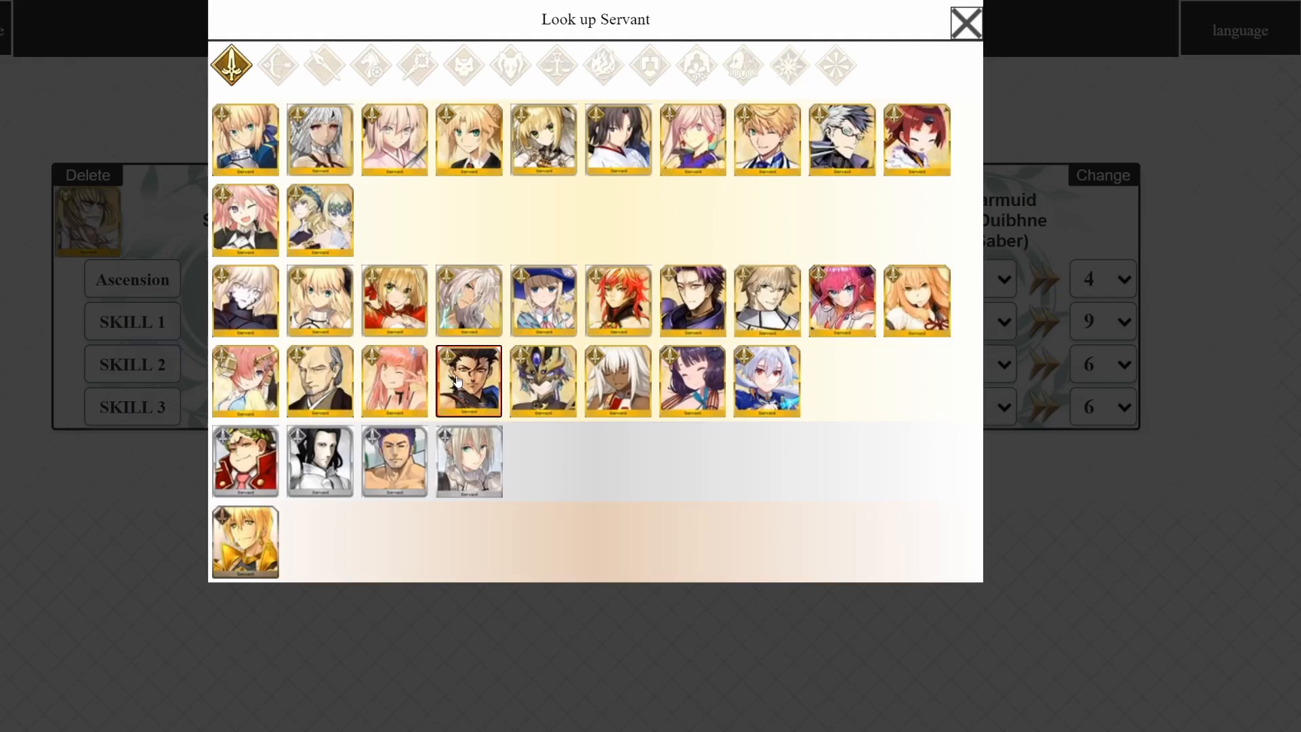
left_click(531, 380)
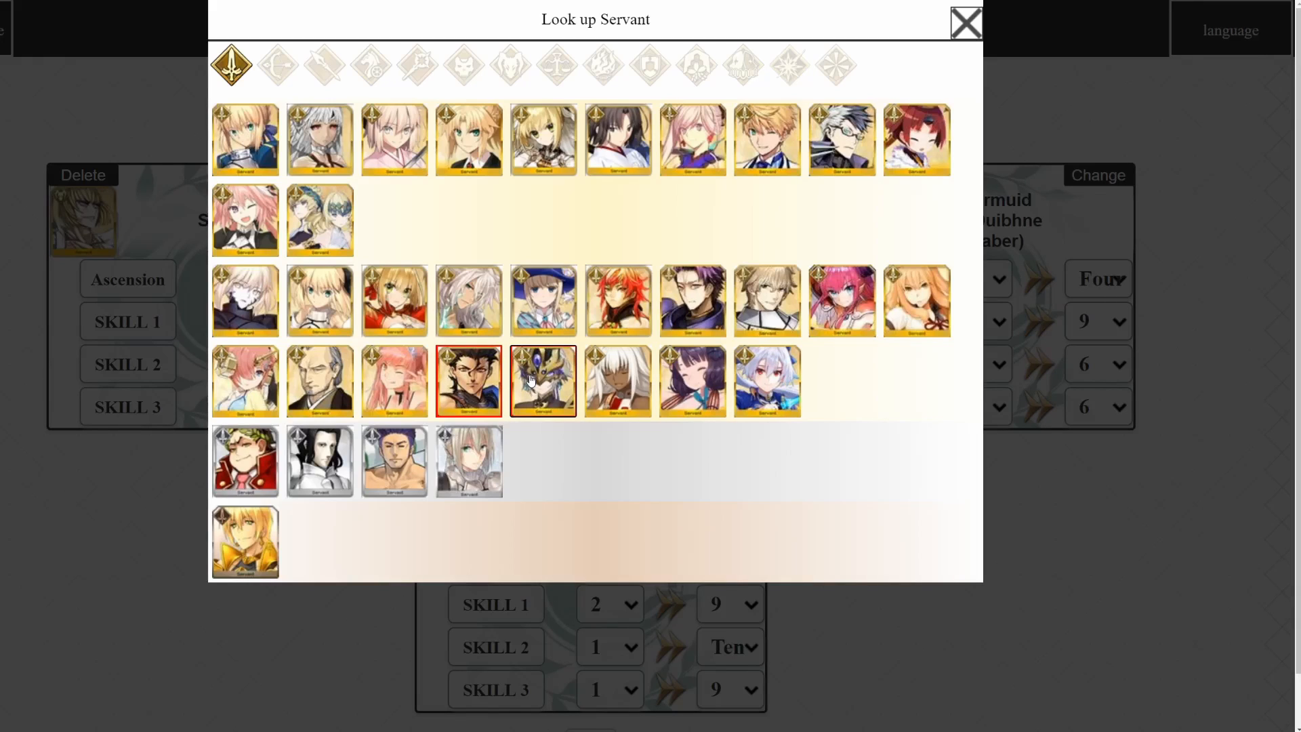
left_click(627, 380)
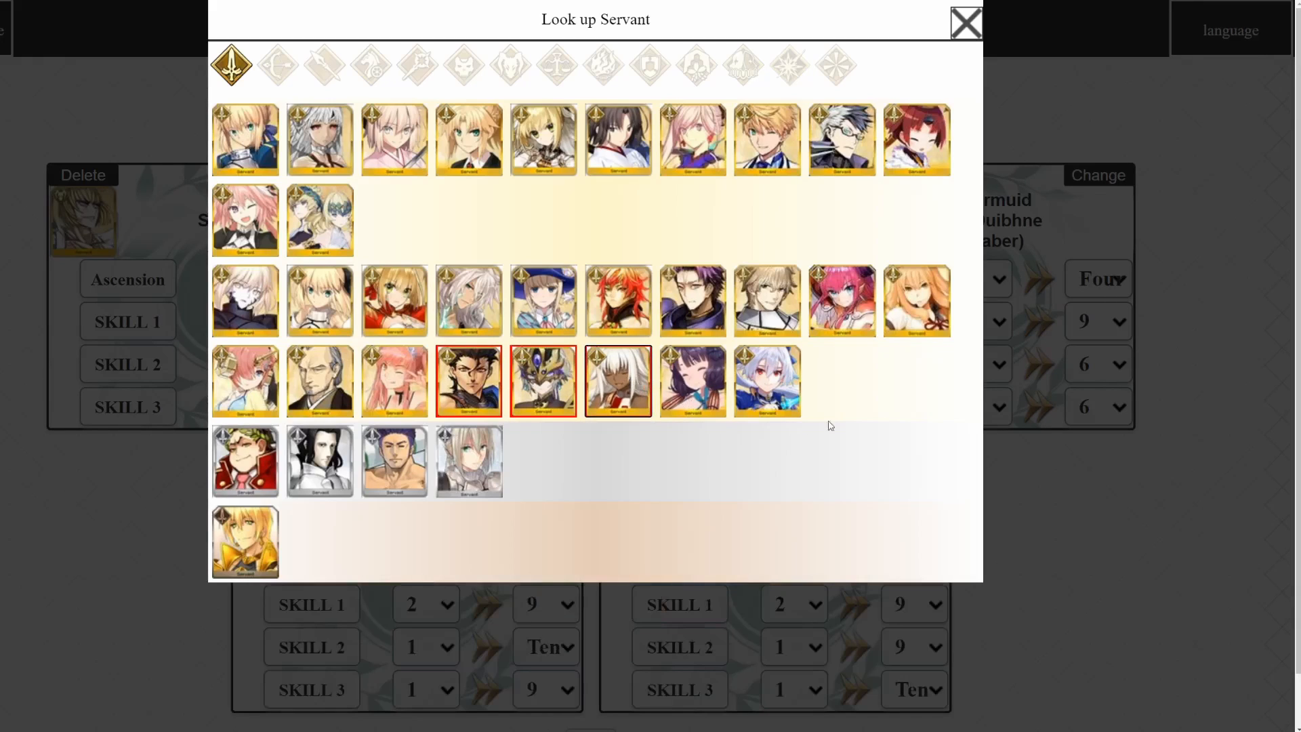
left_click(967, 22)
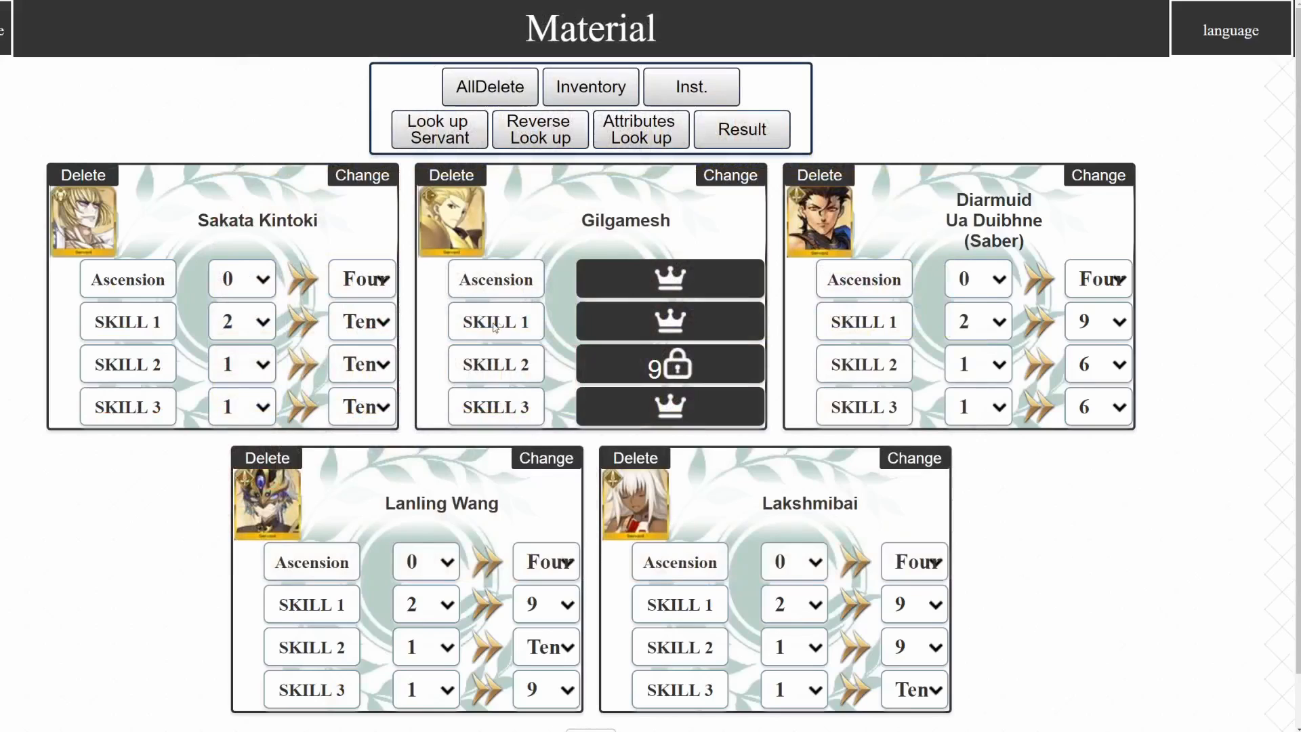
- Display the material calculation for all registered servants and examine the combined required items and QP
scroll(470, 377, "down", 1)
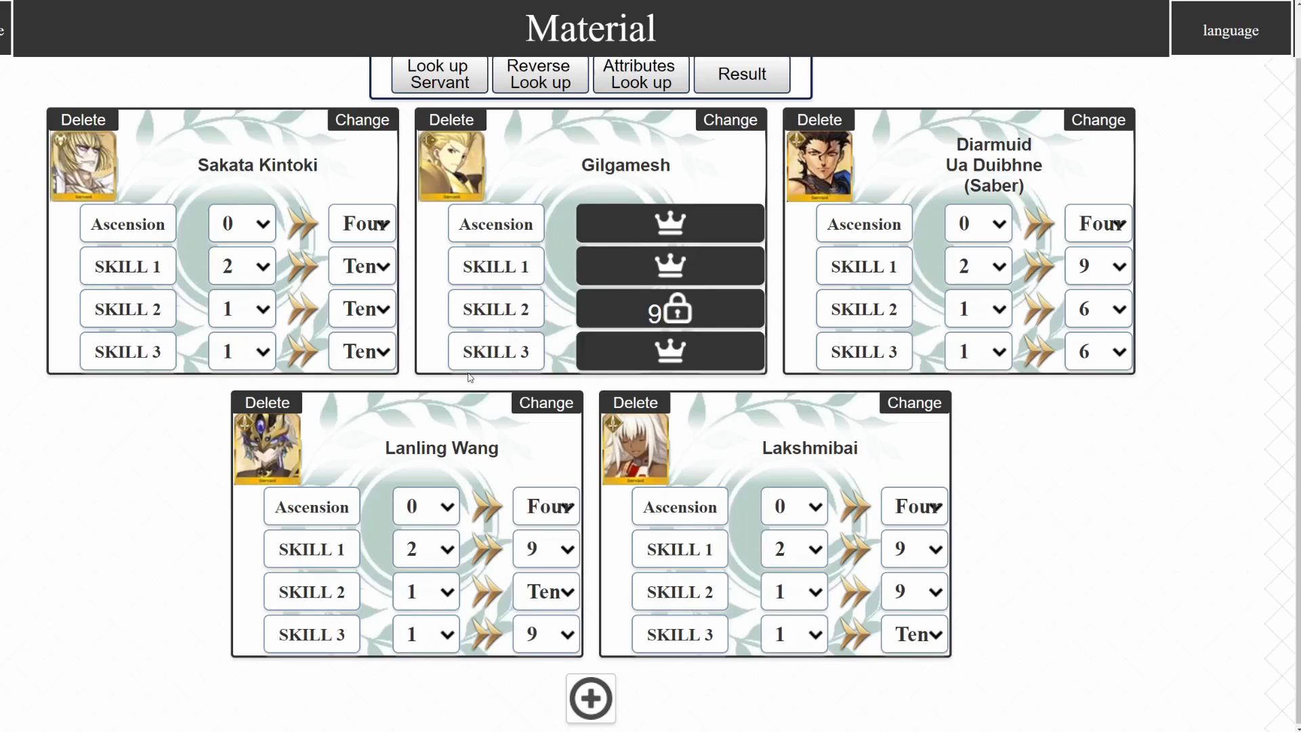
left_click(742, 74)
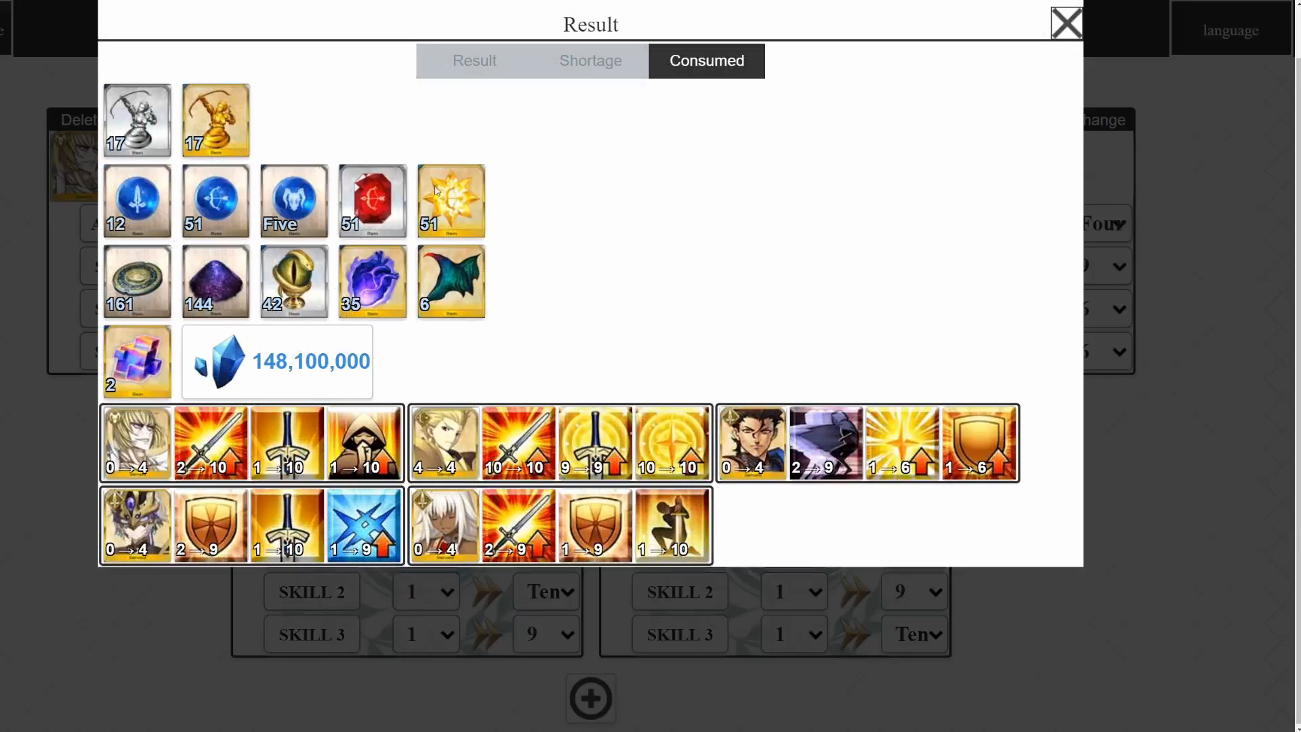
left_click(481, 75)
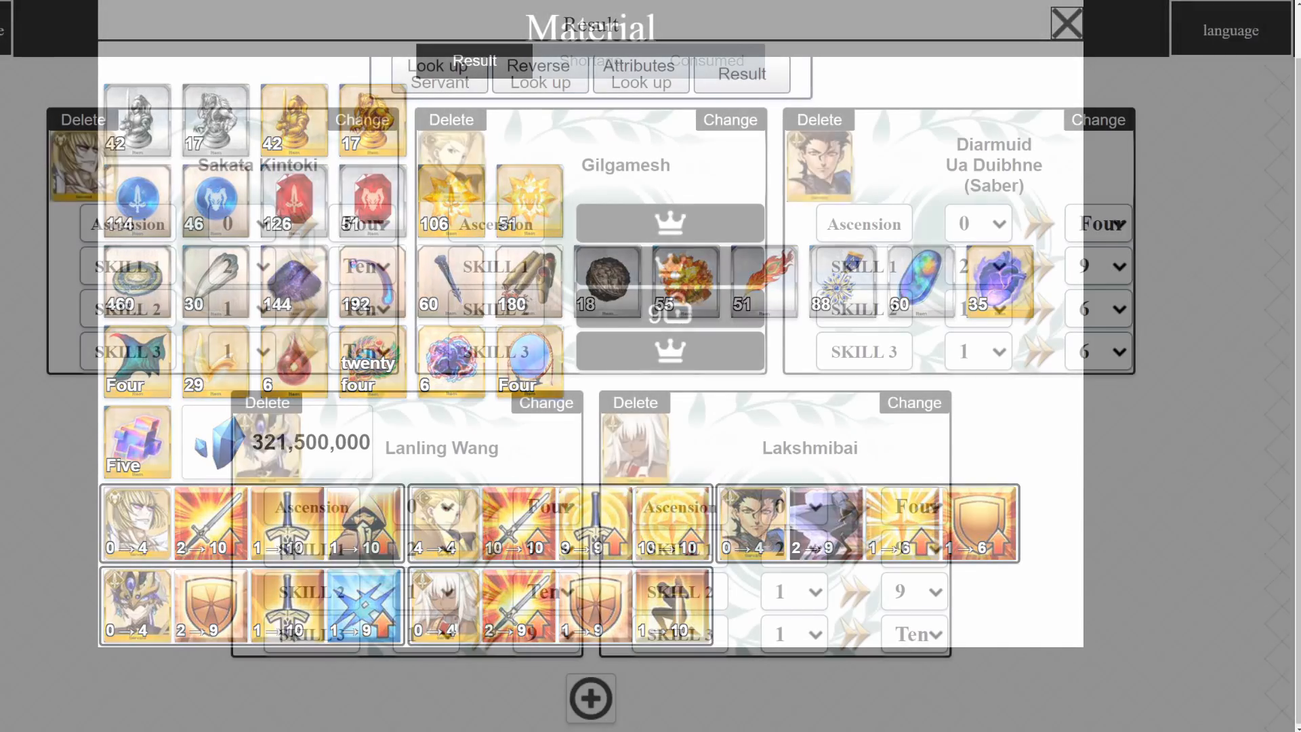
- Reload the Material simulator page with the servant cards in view
scroll(1134, 537, "up", 2)
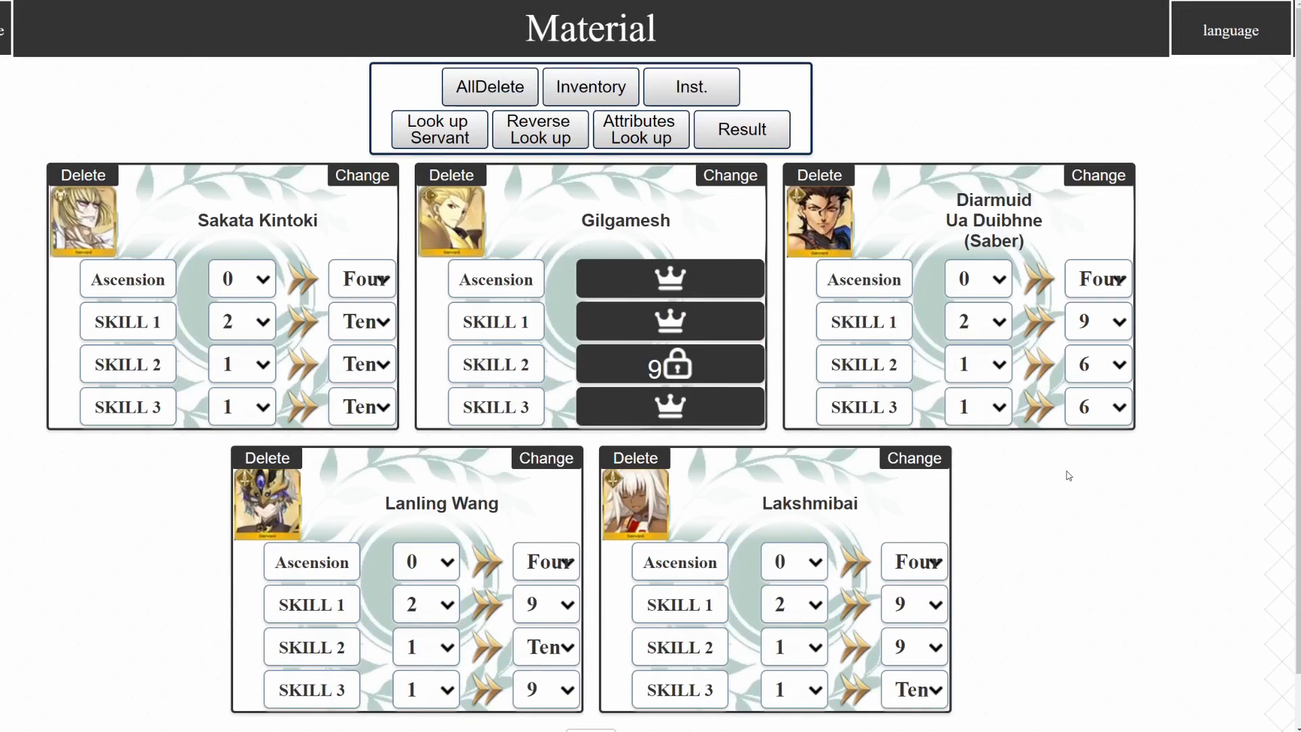
key("F5")
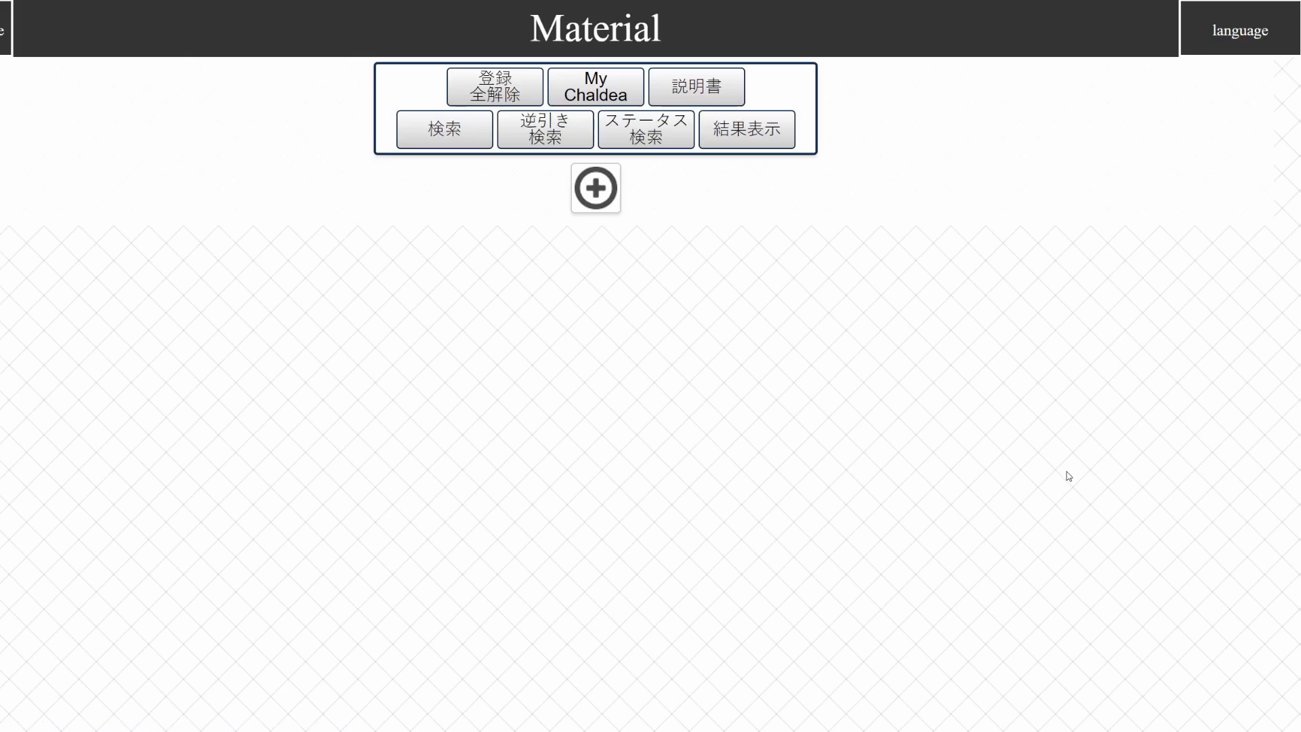
- Switch the Material simulator's interface language to English
left_click(1245, 40)
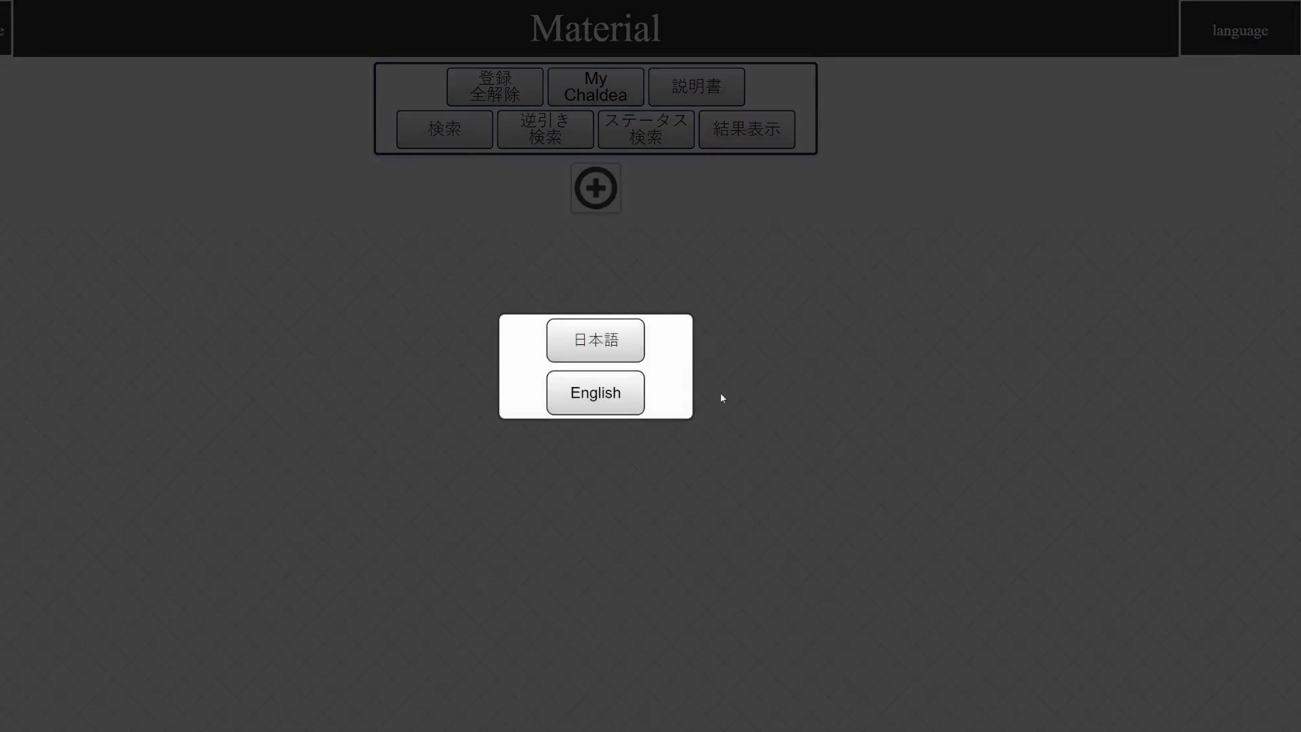
left_click(618, 397)
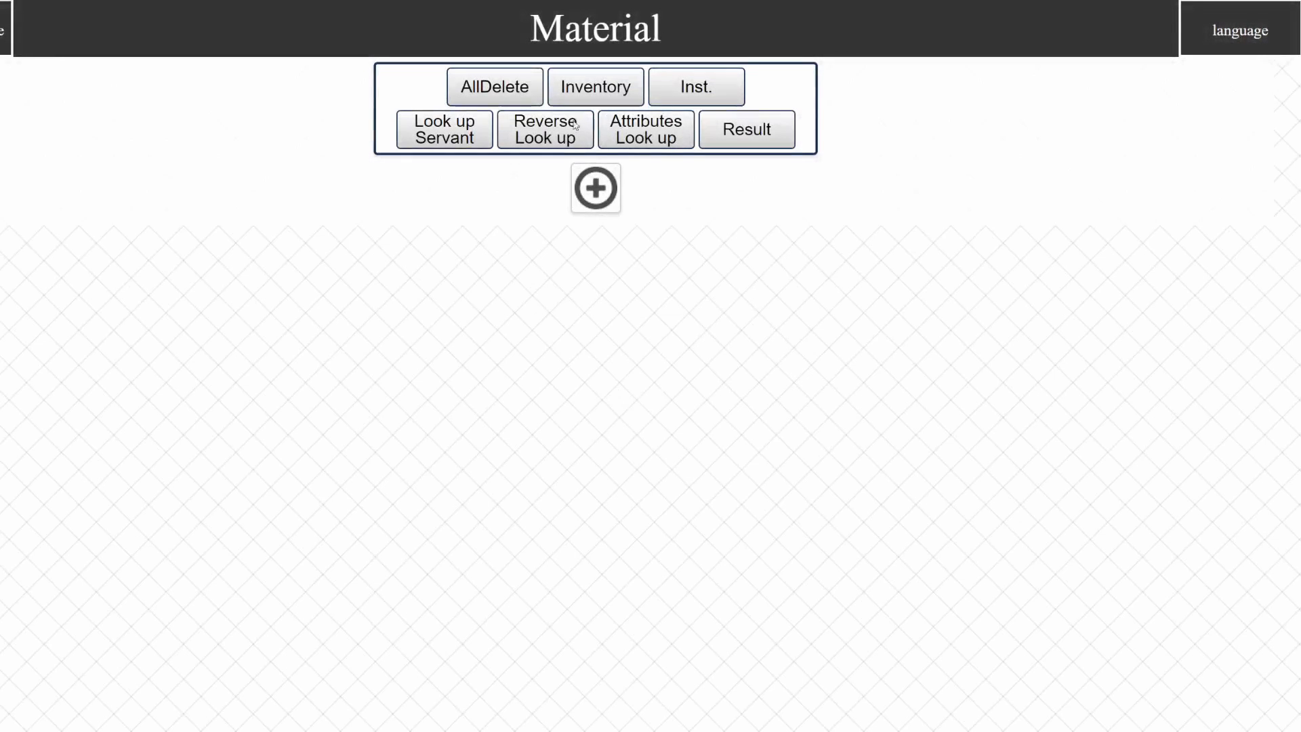
- Examine the Result, Shortage and Consumed views of the calculation window with no servant registered
left_click(441, 139)
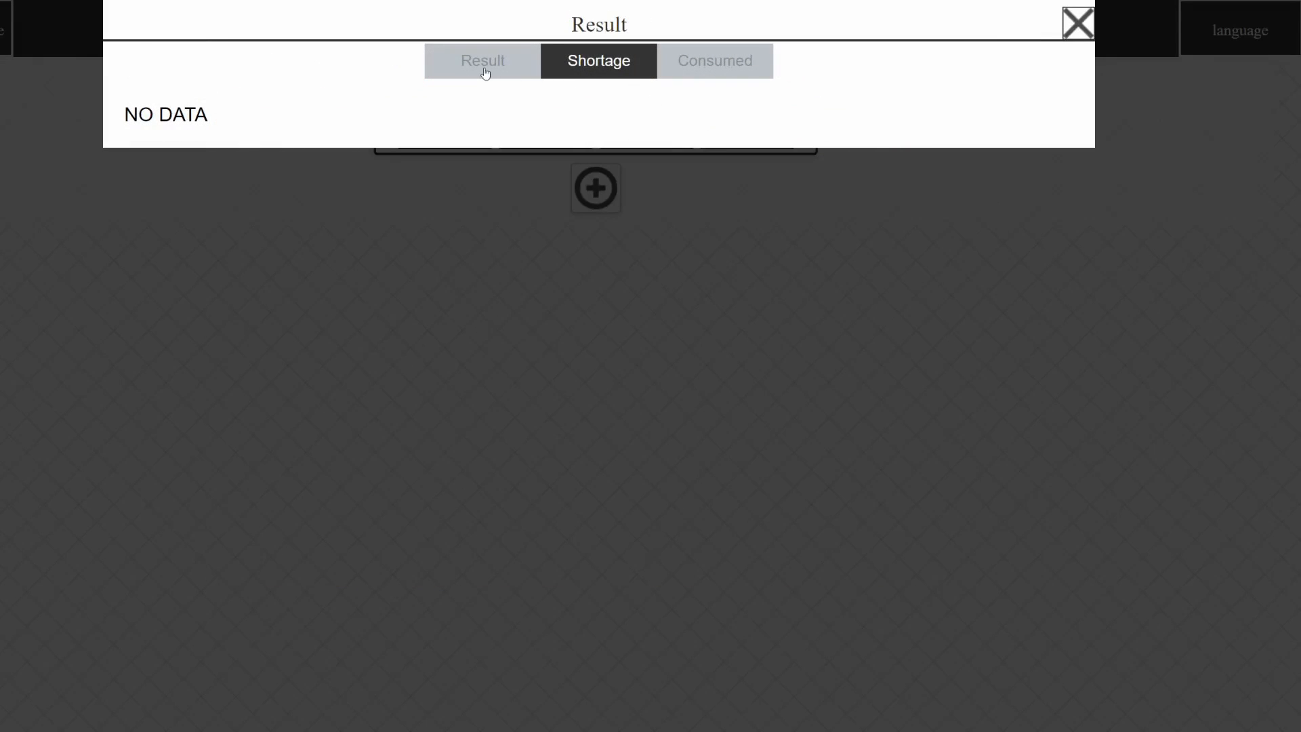
left_click(485, 74)
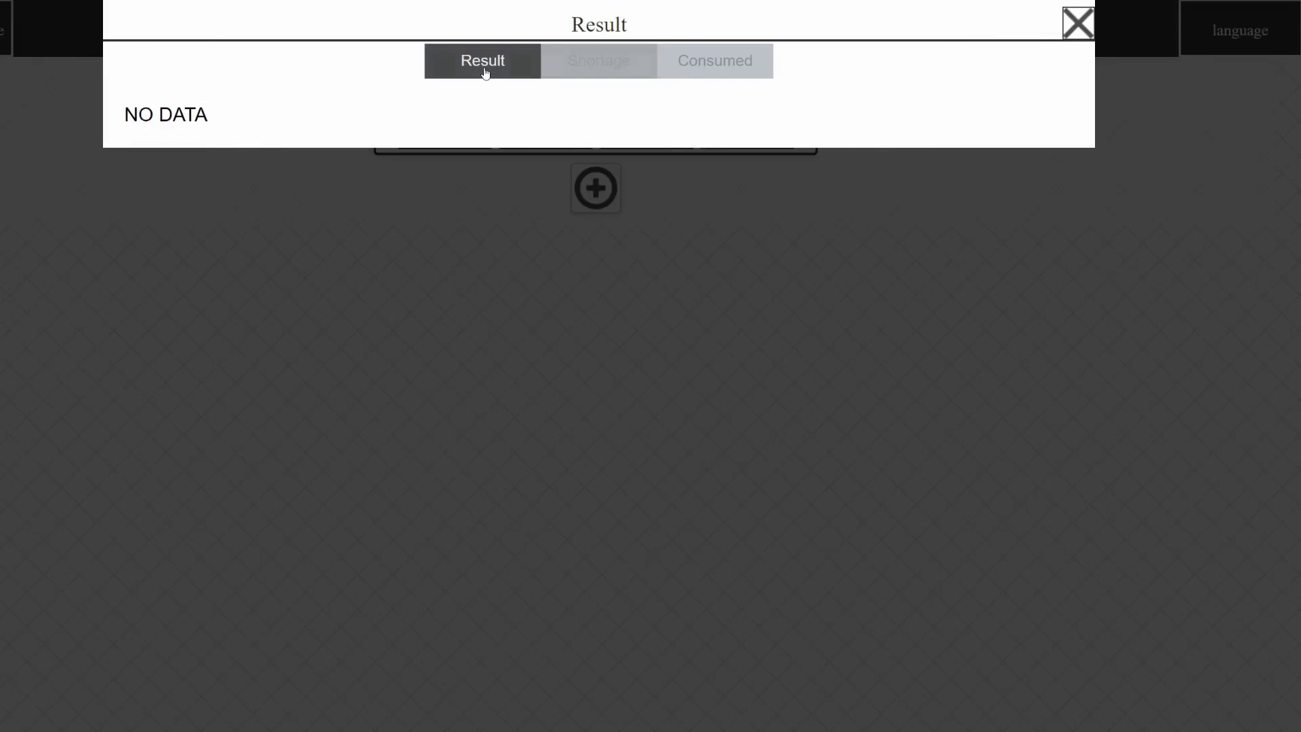
left_click(565, 71)
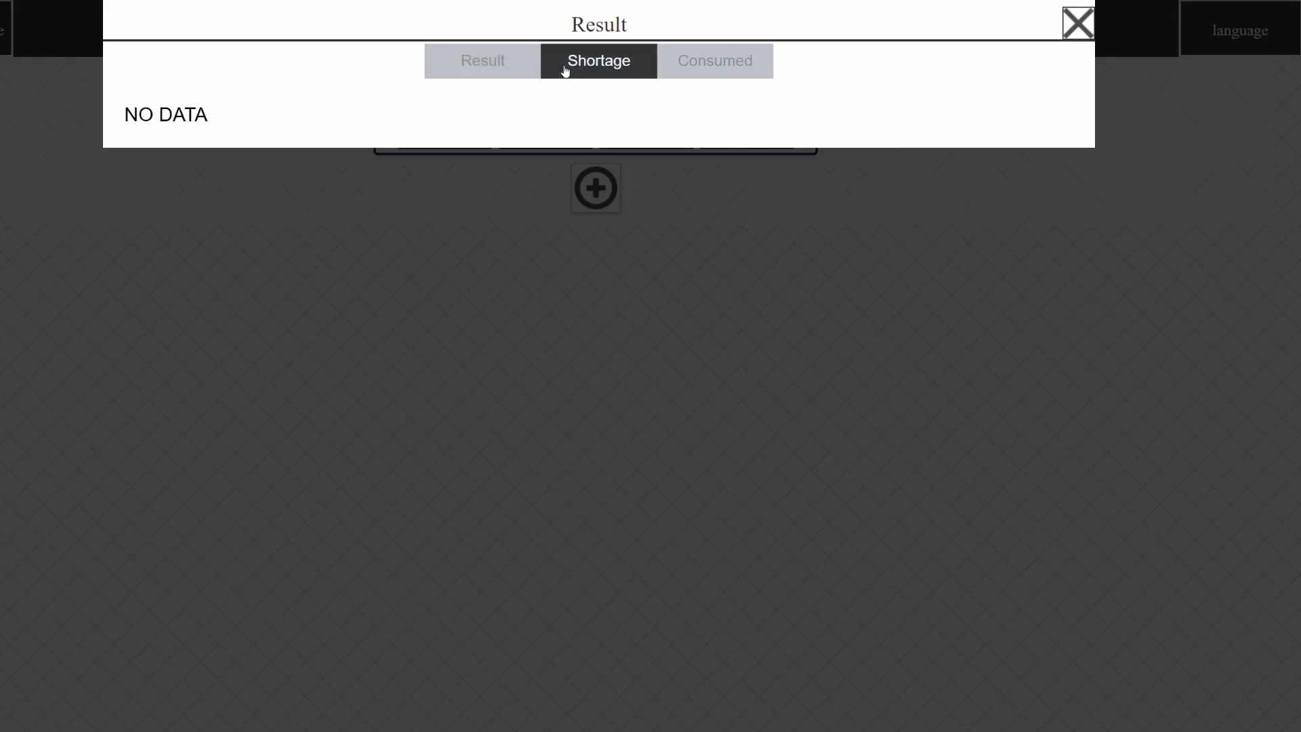
left_click(726, 58)
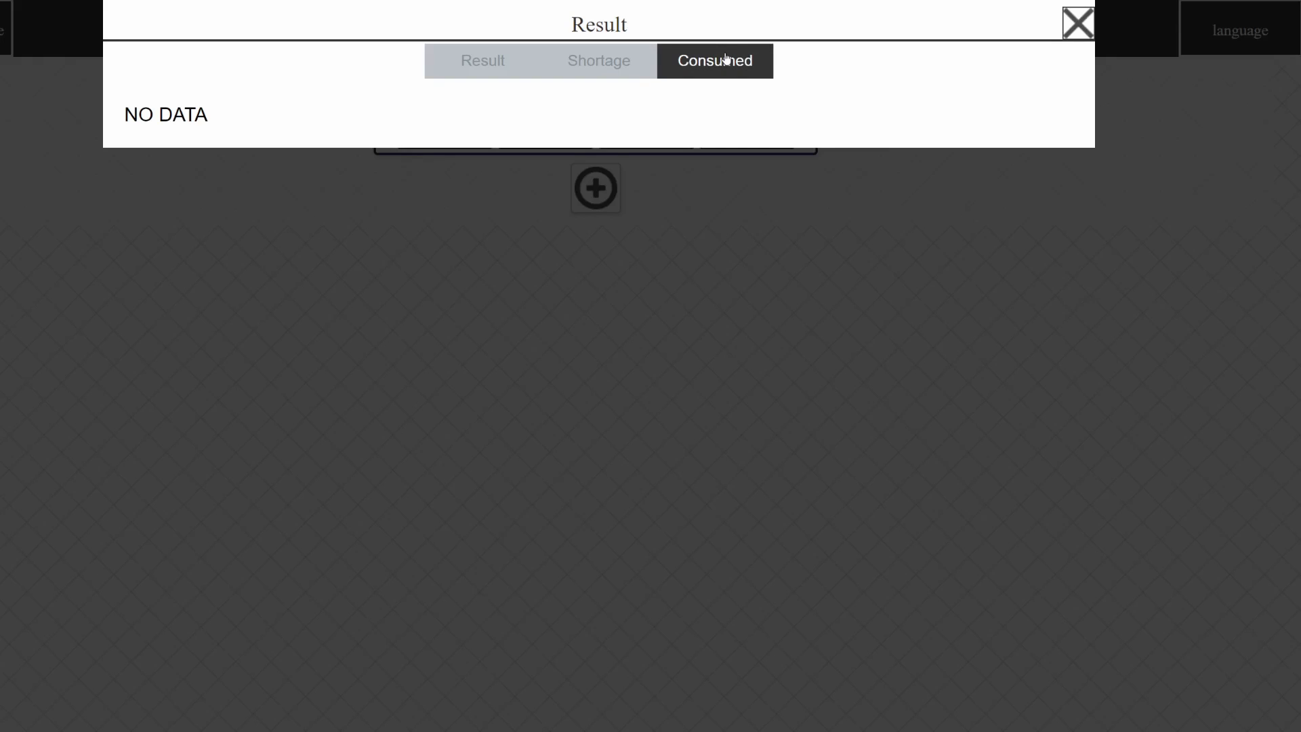
left_click(479, 55)
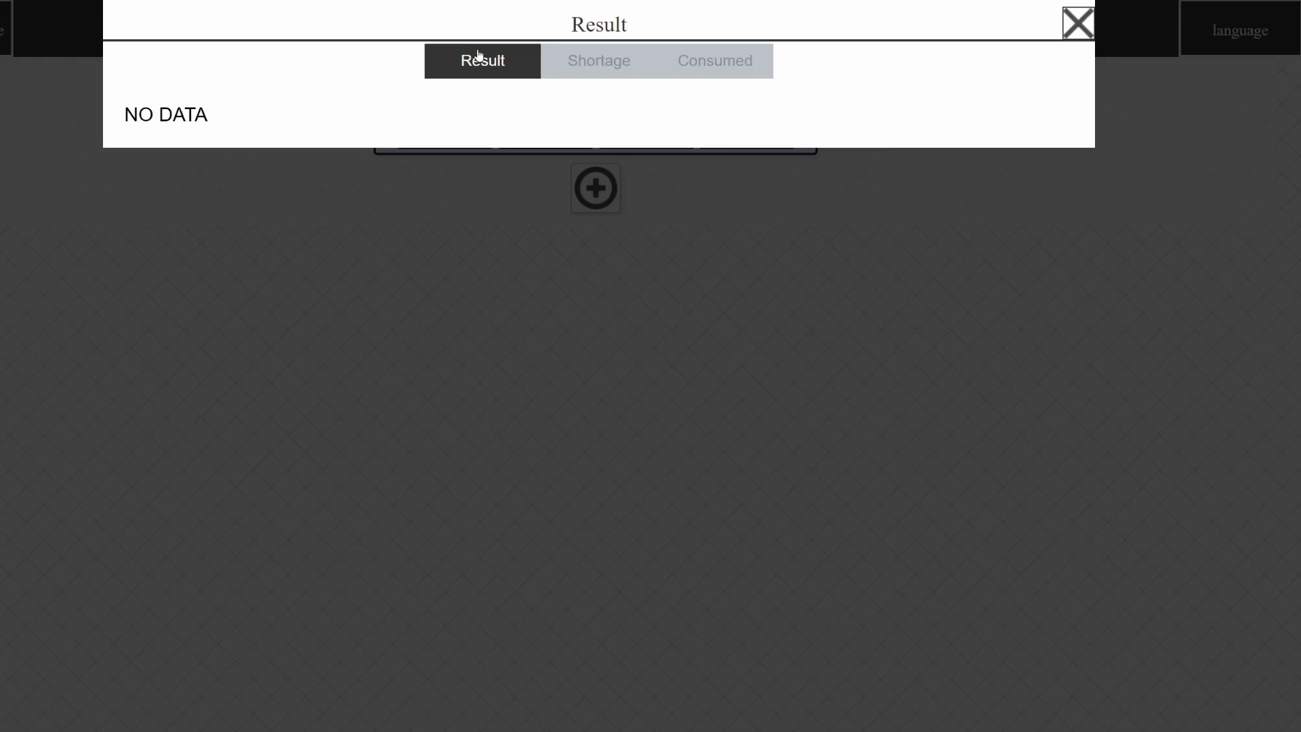
left_click(568, 61)
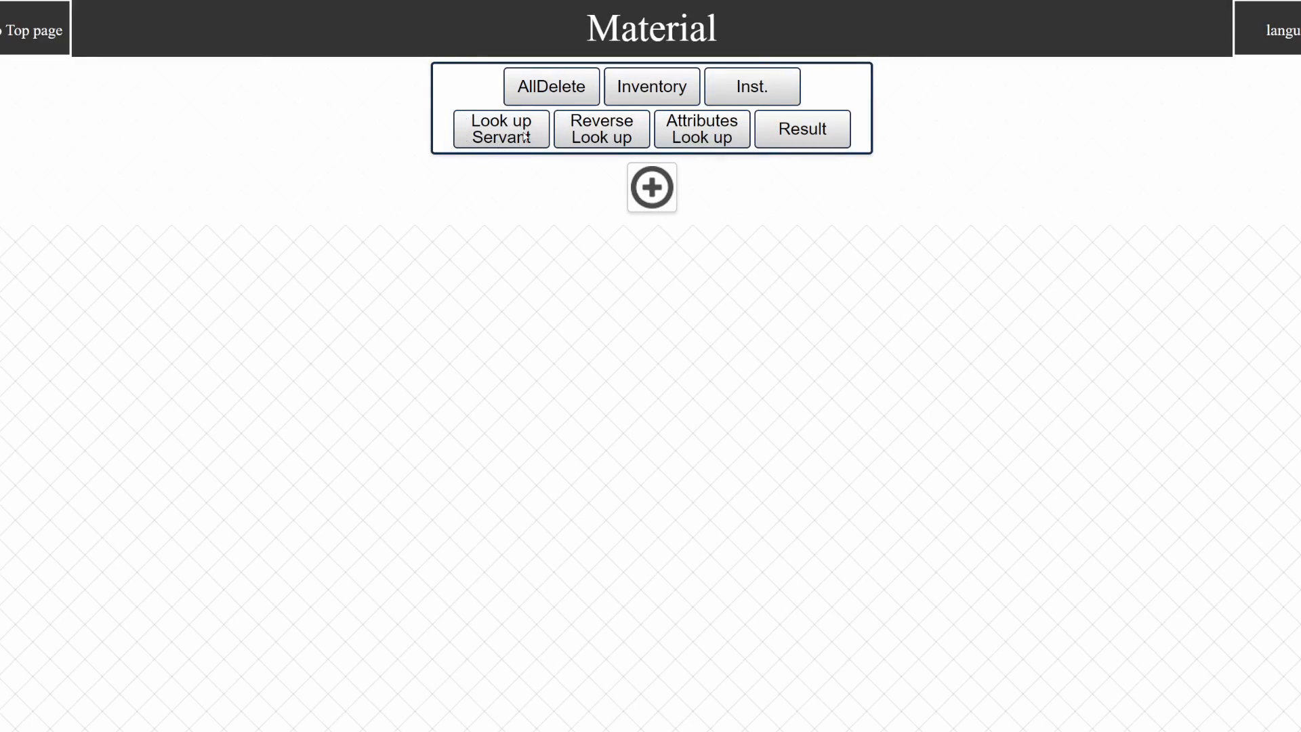
- Open the inventory and translate its page text from Japanese to English
left_click(649, 96)
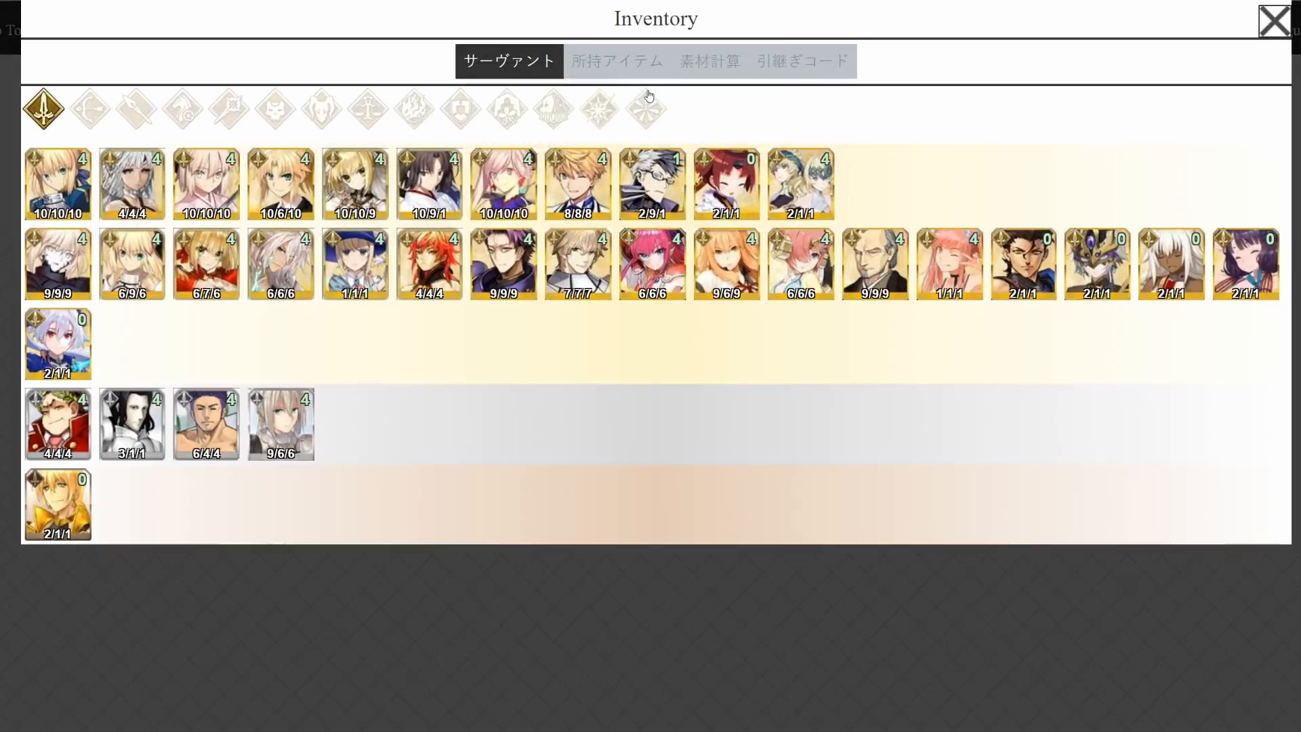
right_click(931, 63)
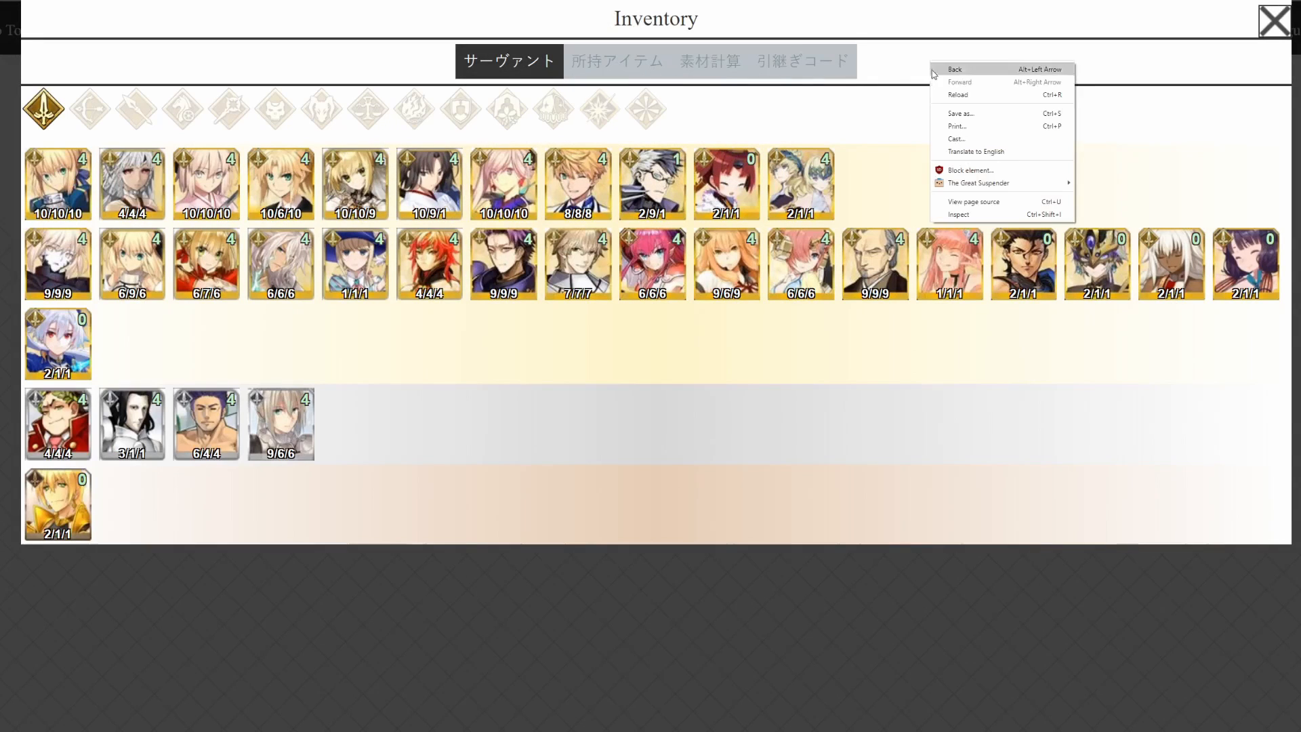
left_click(944, 152)
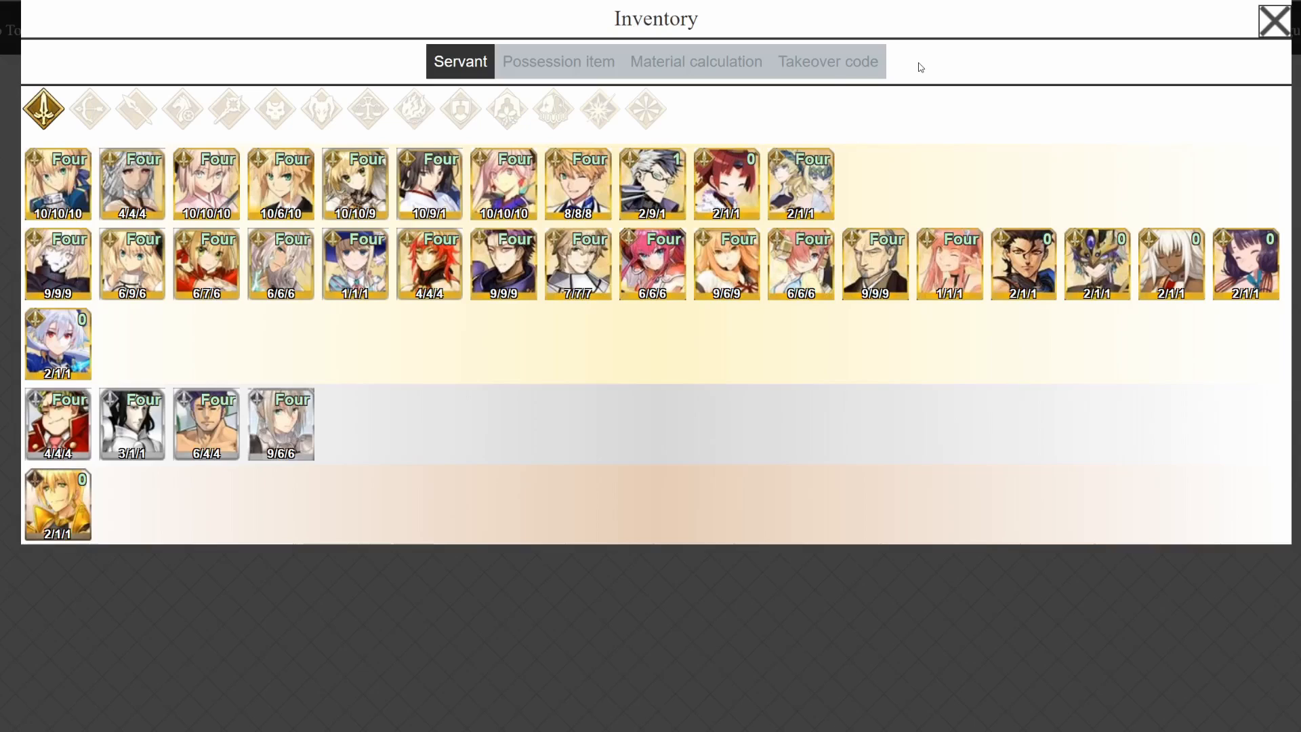
- Browse the inventory's servants class by class, checking their ascension and skill levels
left_click(90, 109)
left_click(136, 109)
left_click(182, 109)
left_click(228, 110)
left_click(274, 108)
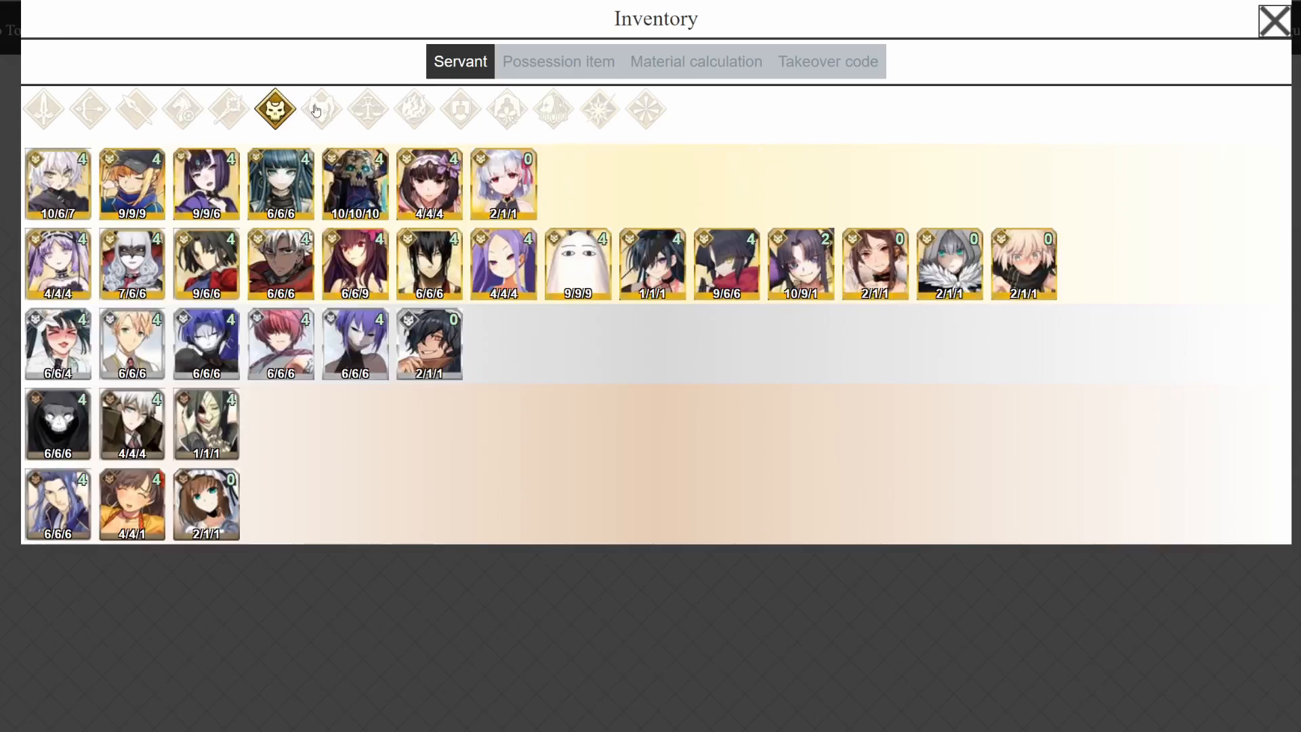
left_click(320, 109)
left_click(367, 109)
left_click(414, 108)
left_click(460, 109)
left_click(506, 108)
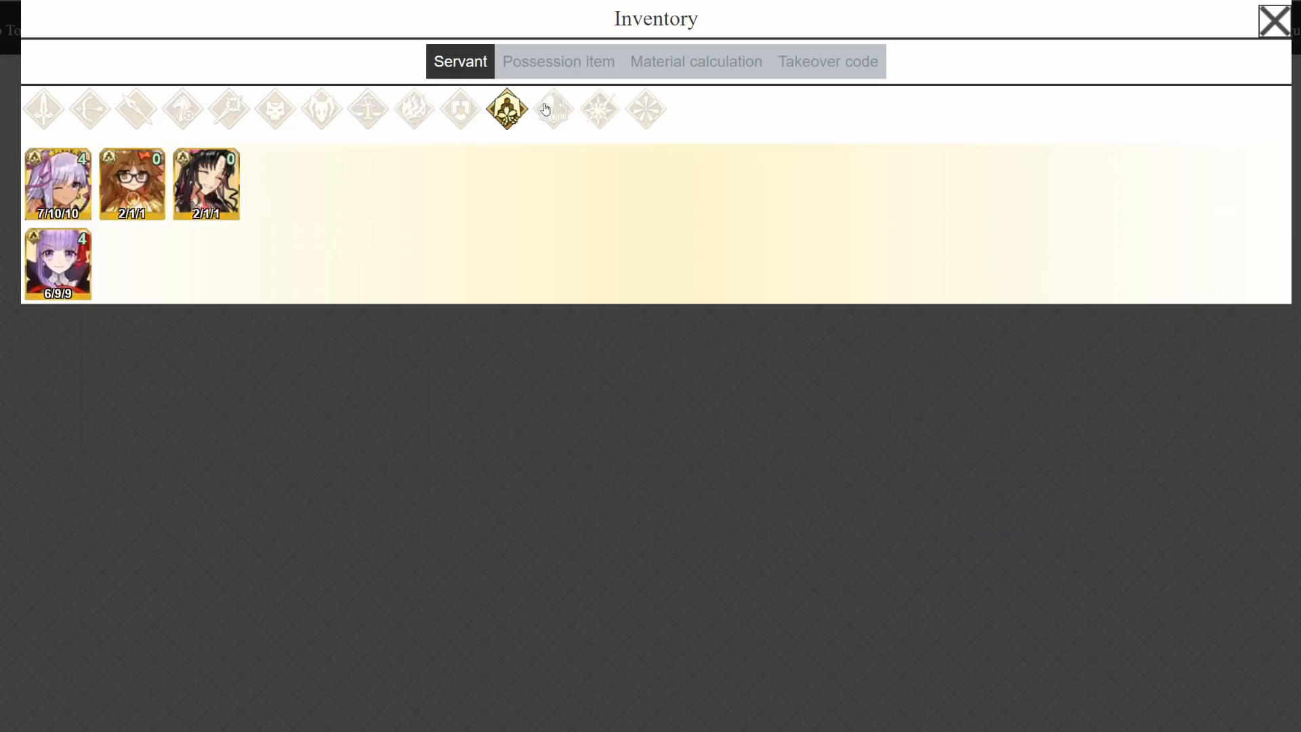
left_click(554, 108)
left_click(600, 108)
- Show the servants of all classes in the inventory, choose Sigurd for the simulation and close the inventory
left_click(646, 108)
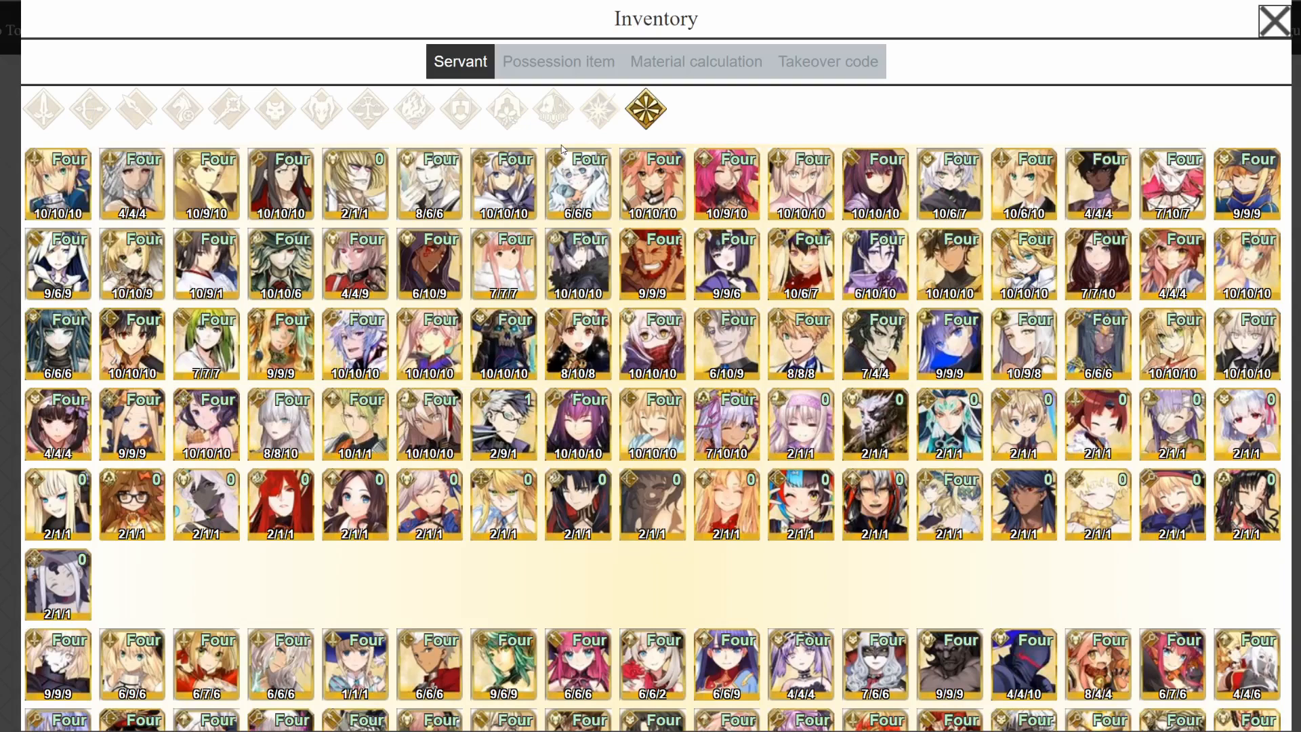
left_click(506, 431)
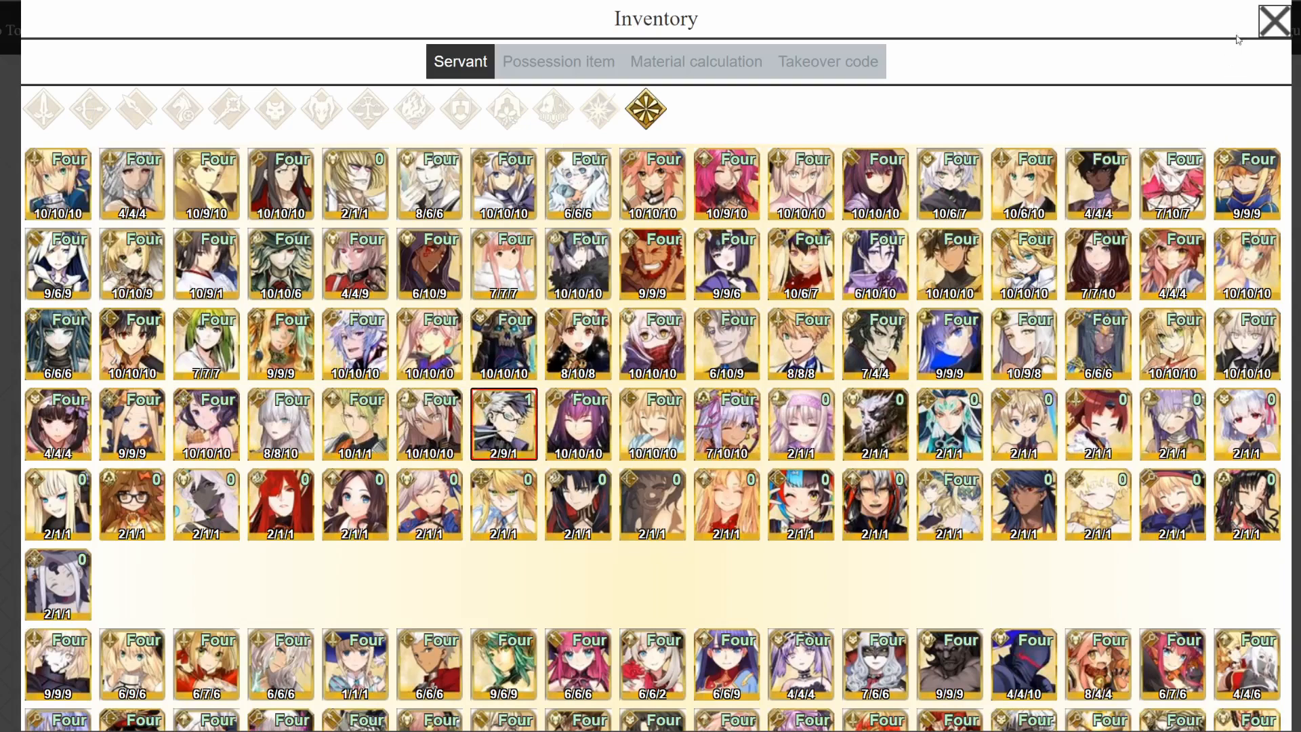
left_click(1264, 21)
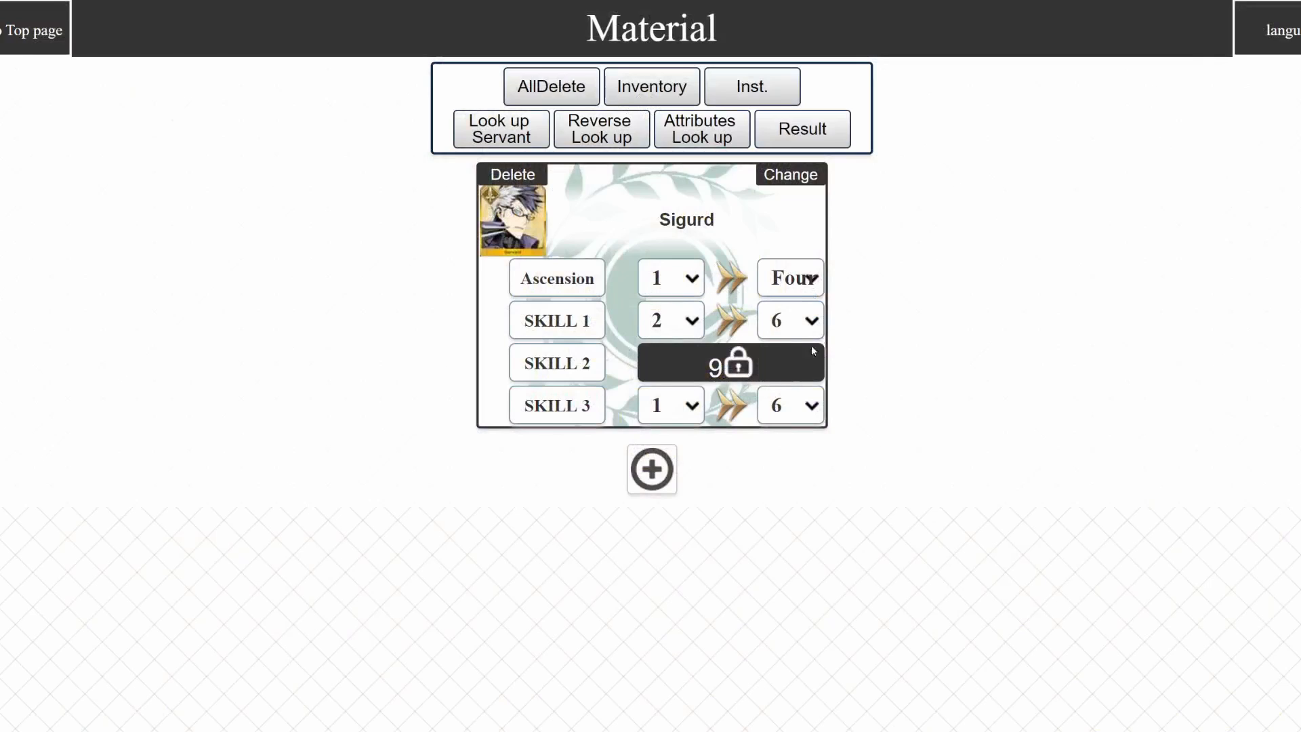
- Display Sigurd's material calculation and compare the missing materials with the total required materials and QP
left_click(784, 135)
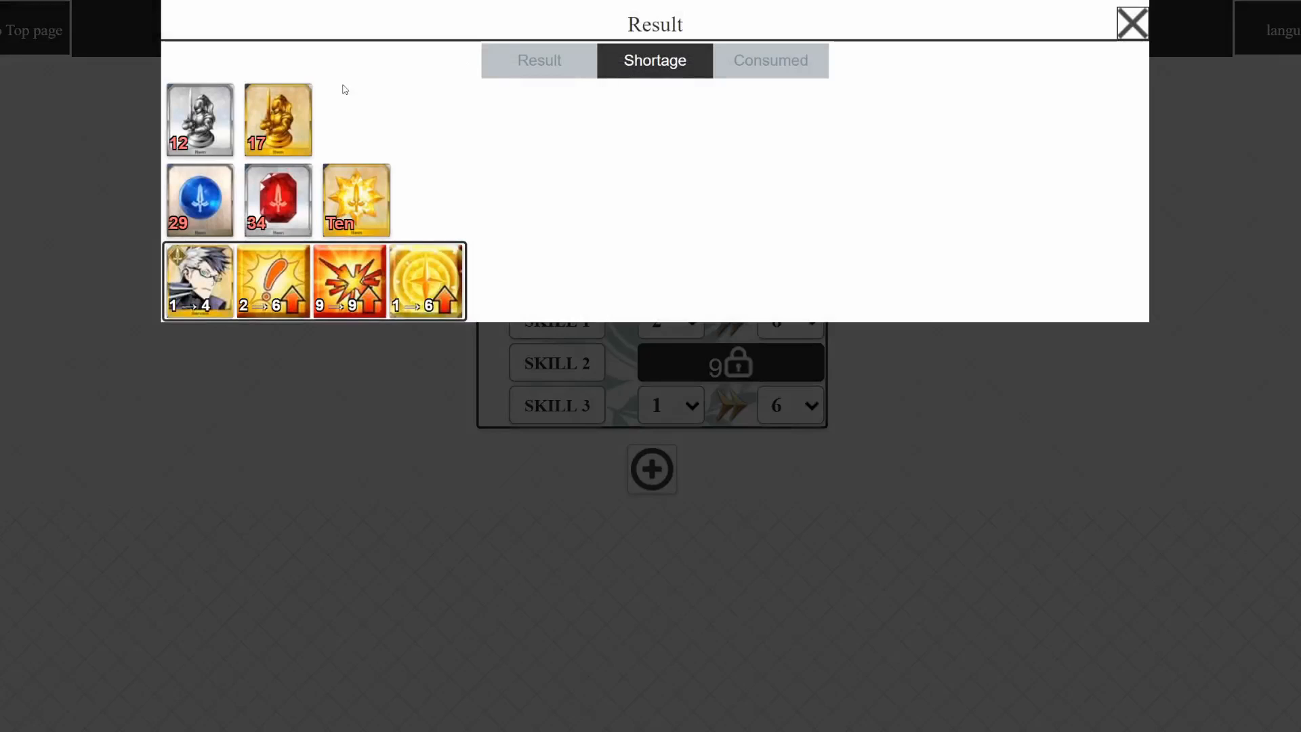
left_click(542, 71)
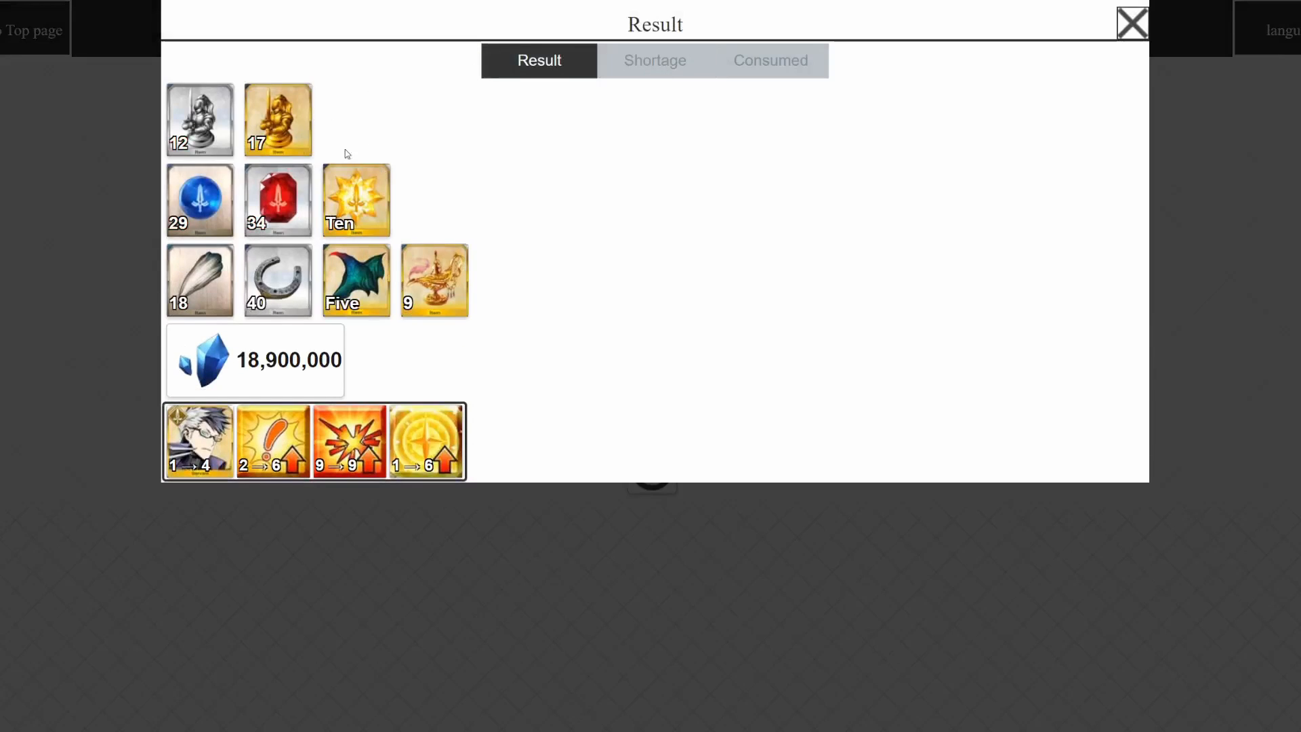
left_click(632, 74)
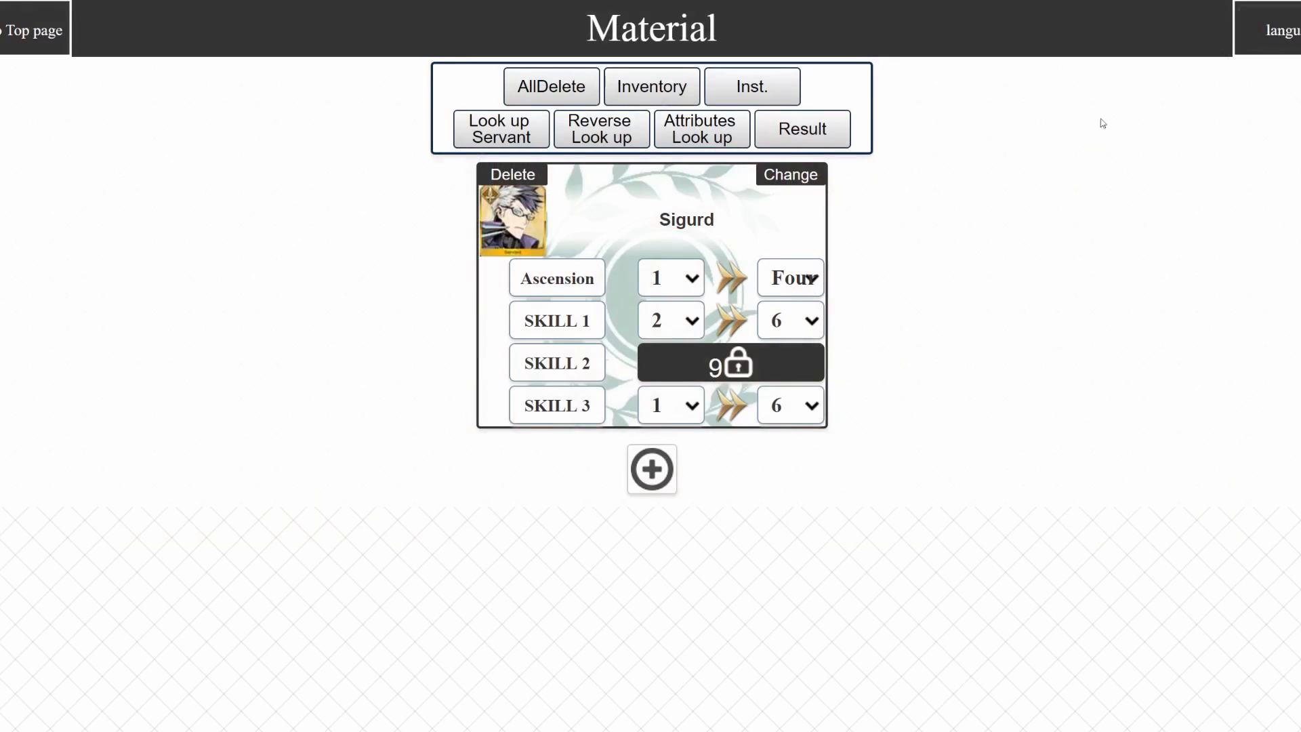
- Lock and unlock Sigurd's skill 3 so its target level becomes 10, and toggle the lock on skill 2
left_click(559, 408)
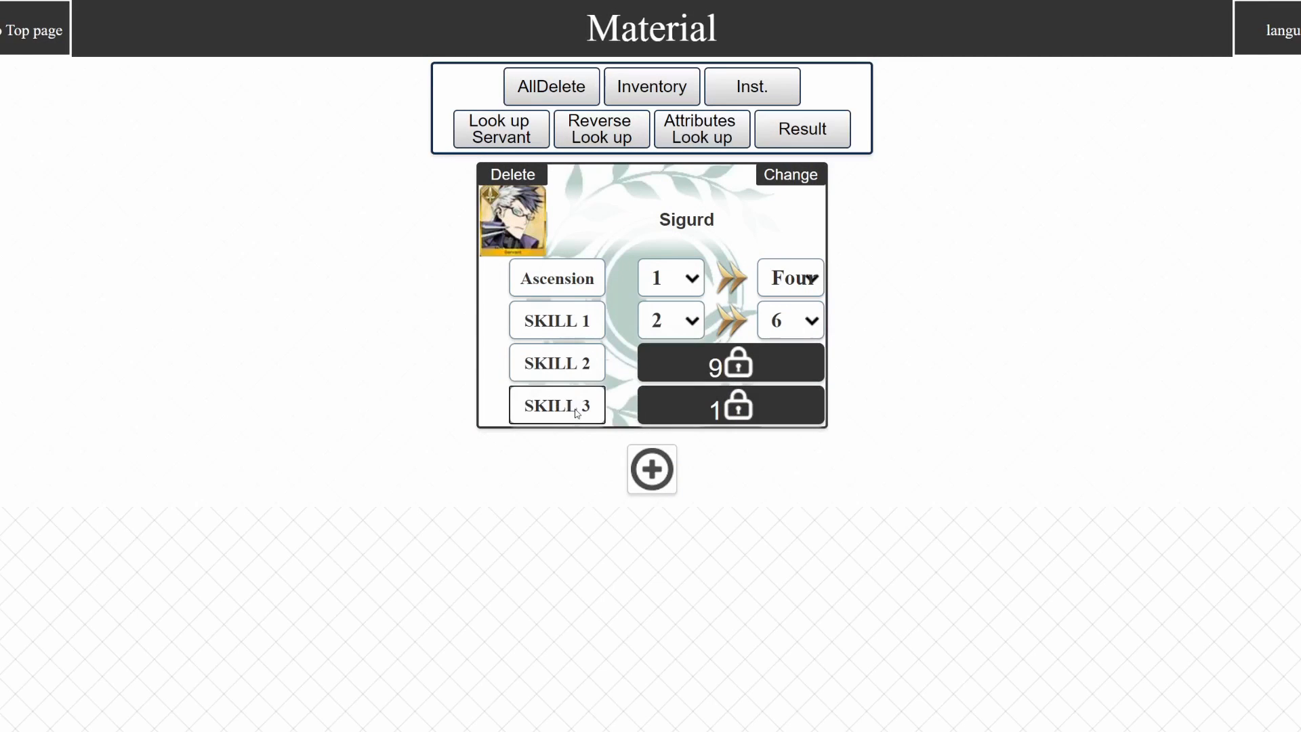
left_click(576, 412)
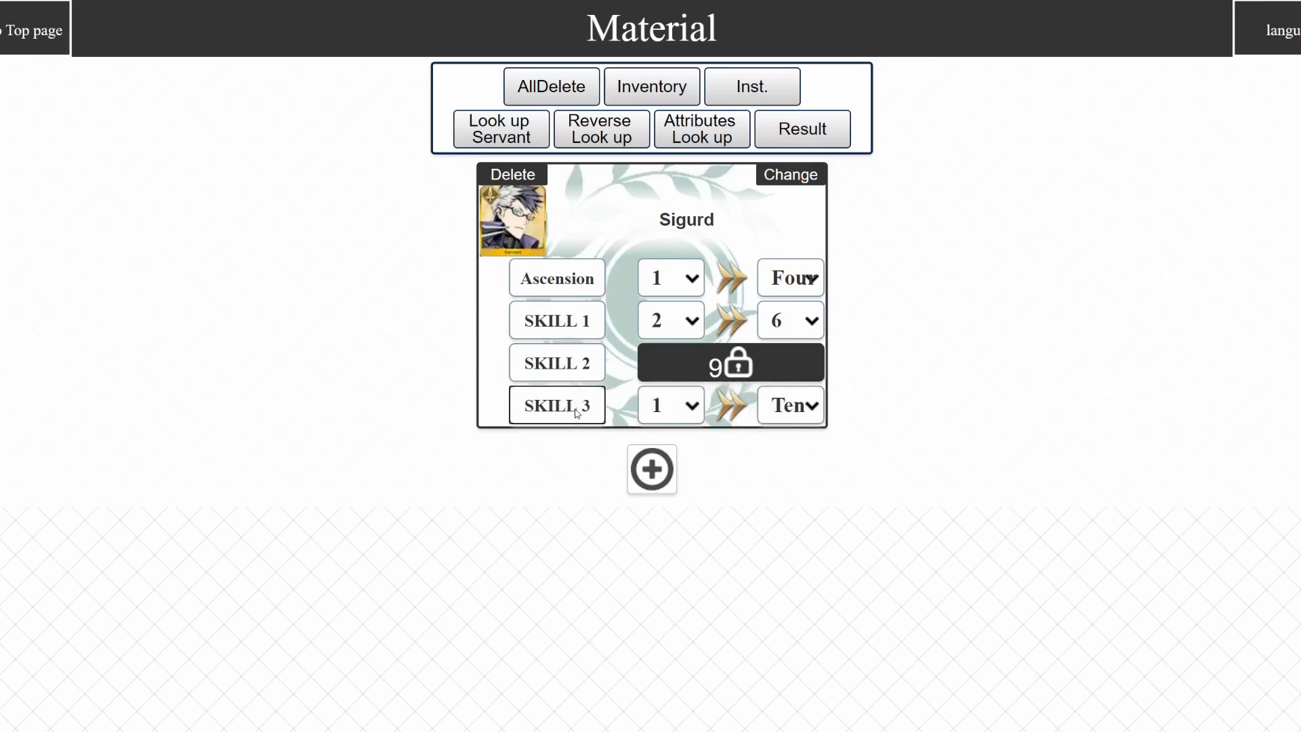
left_click(567, 368)
left_click(567, 368)
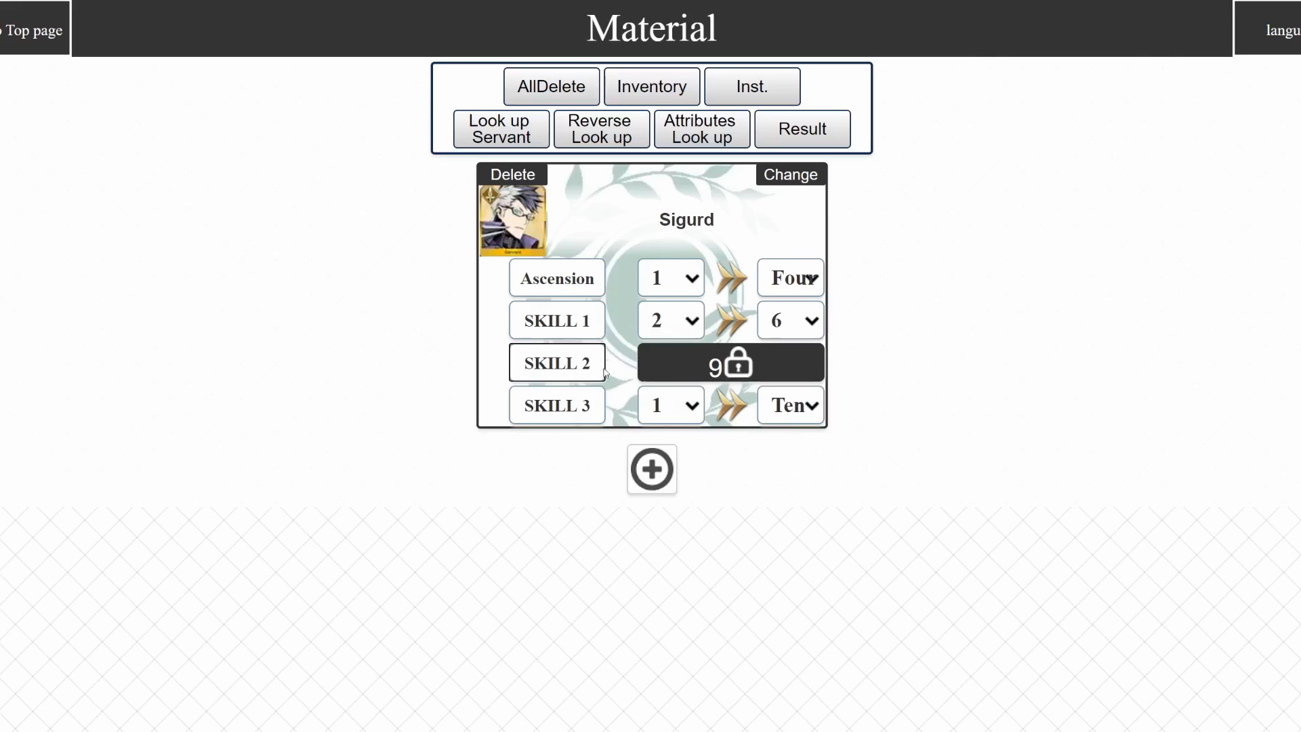
- Unlock Sigurd's skill 2 and set its target level to 9
left_click(577, 365)
left_click(792, 366)
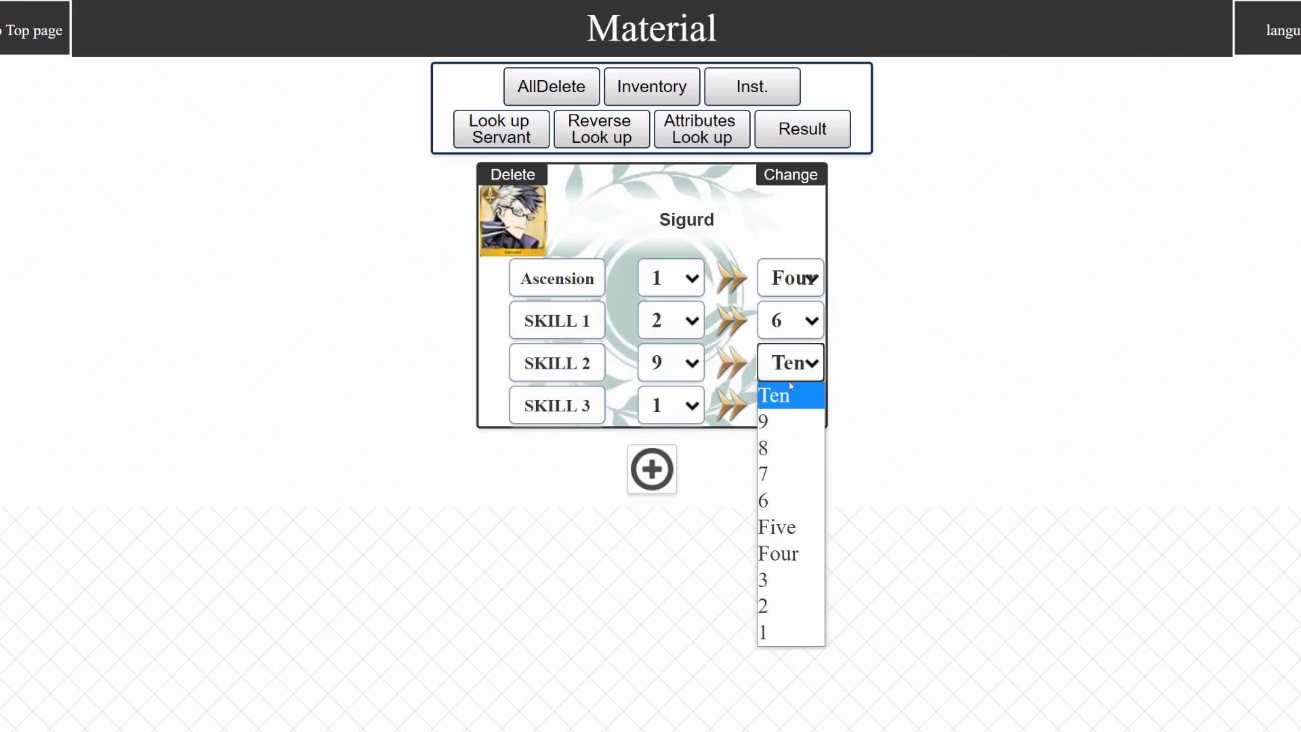
left_click(775, 422)
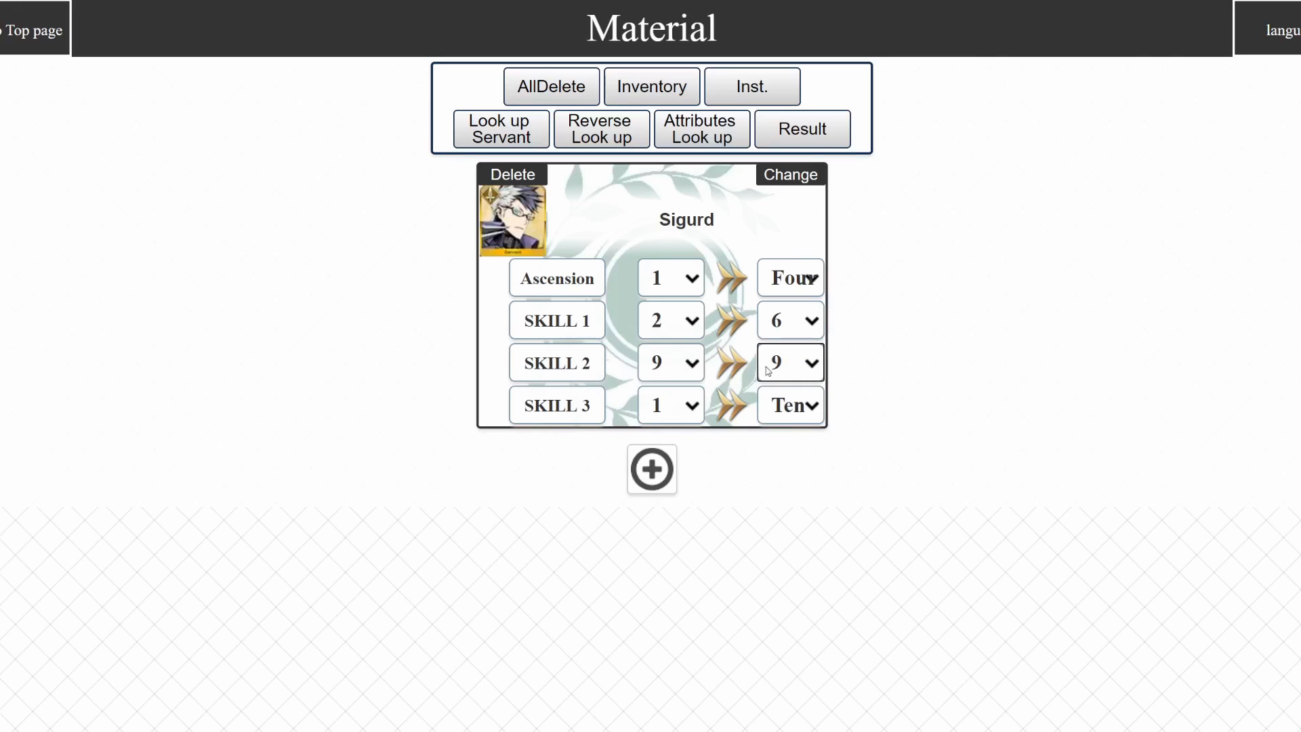
- Lock Sigurd's skill 2 and unlock it again with a target level of 10
left_click(599, 368)
left_click(599, 368)
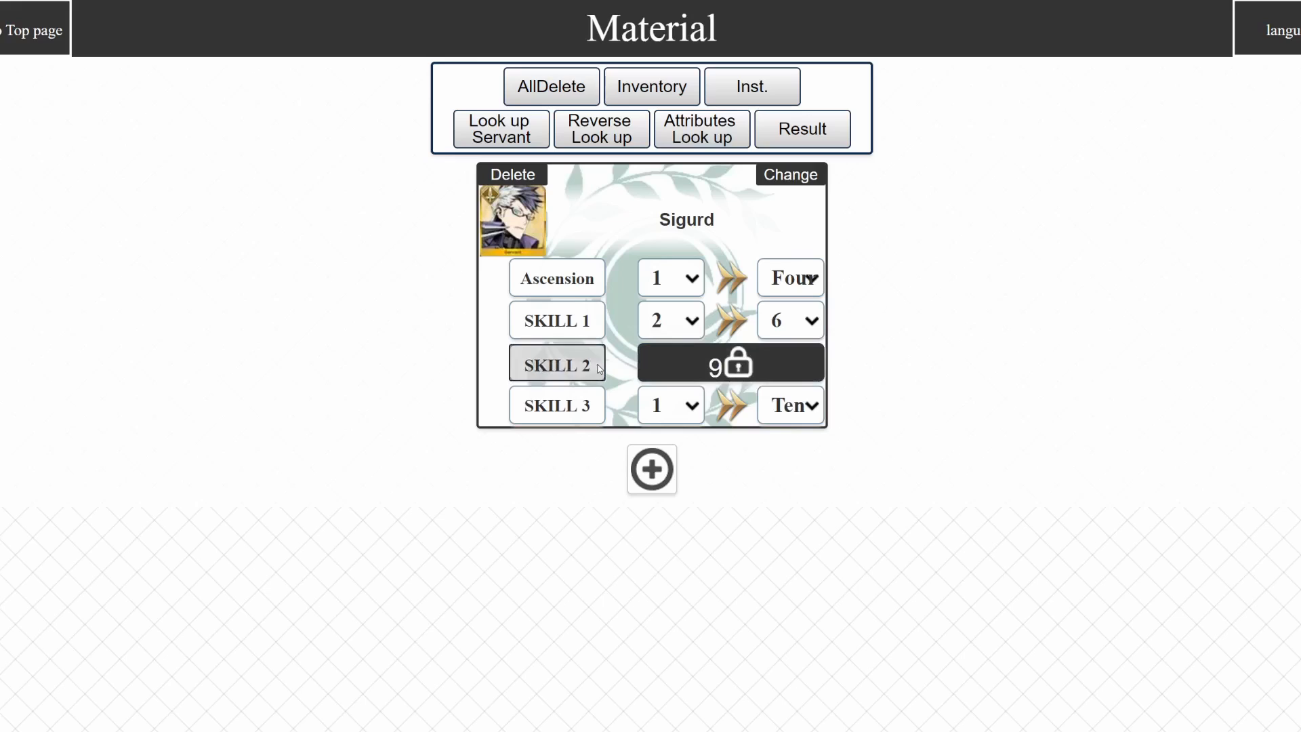
left_click(777, 364)
left_click(908, 368)
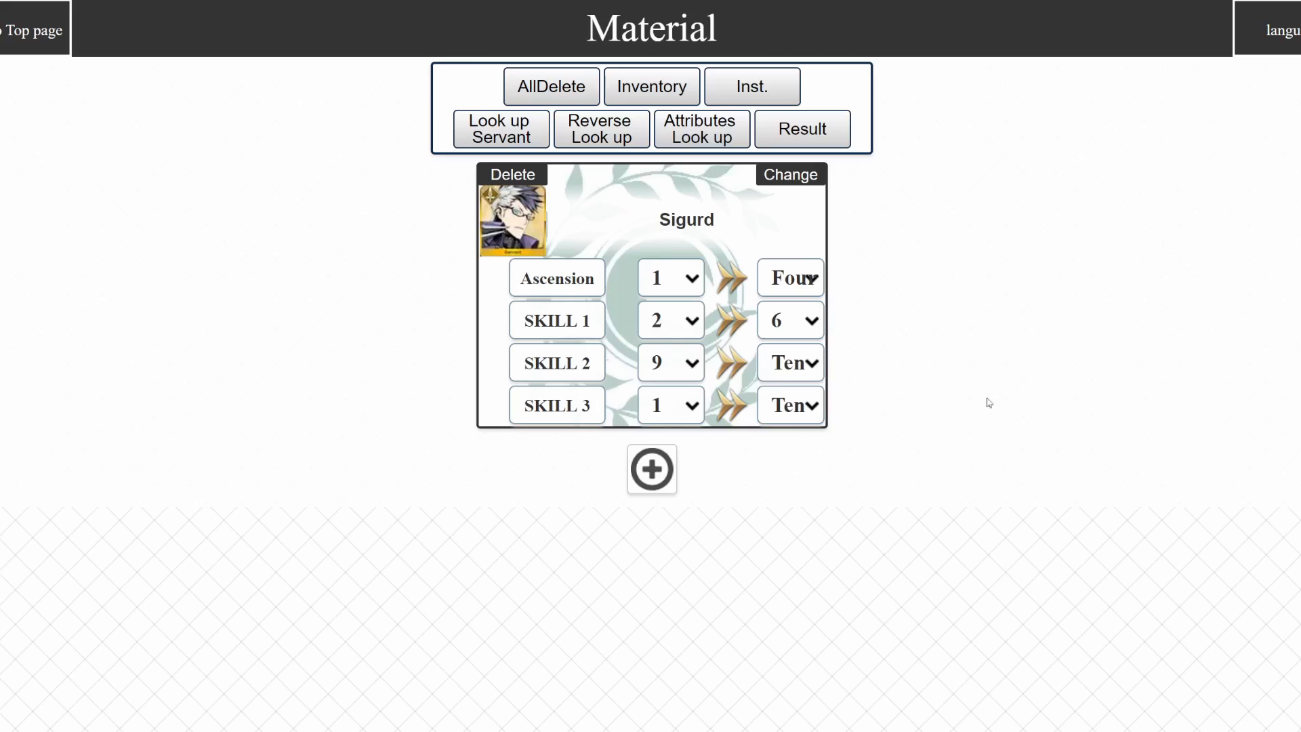
- Open the dialog for changing Sigurd to another servant and close it without choosing one
left_click(795, 180)
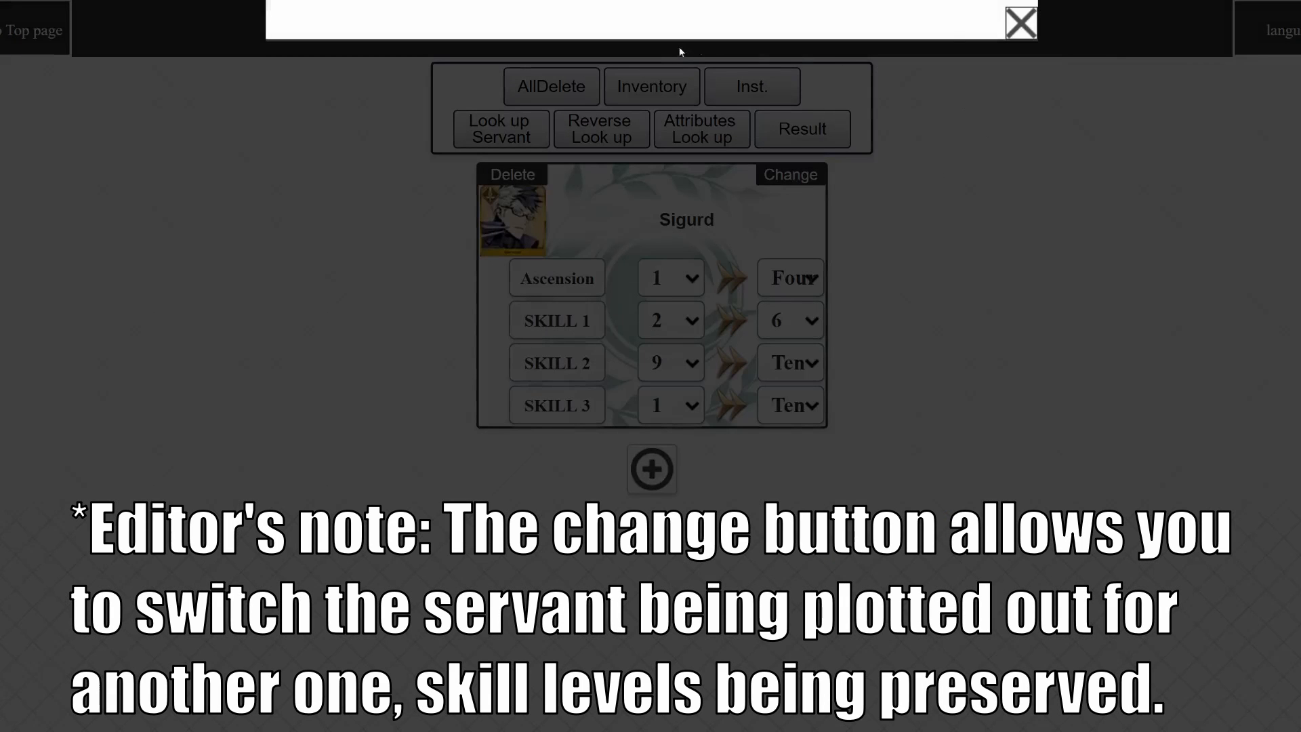
left_click(1023, 27)
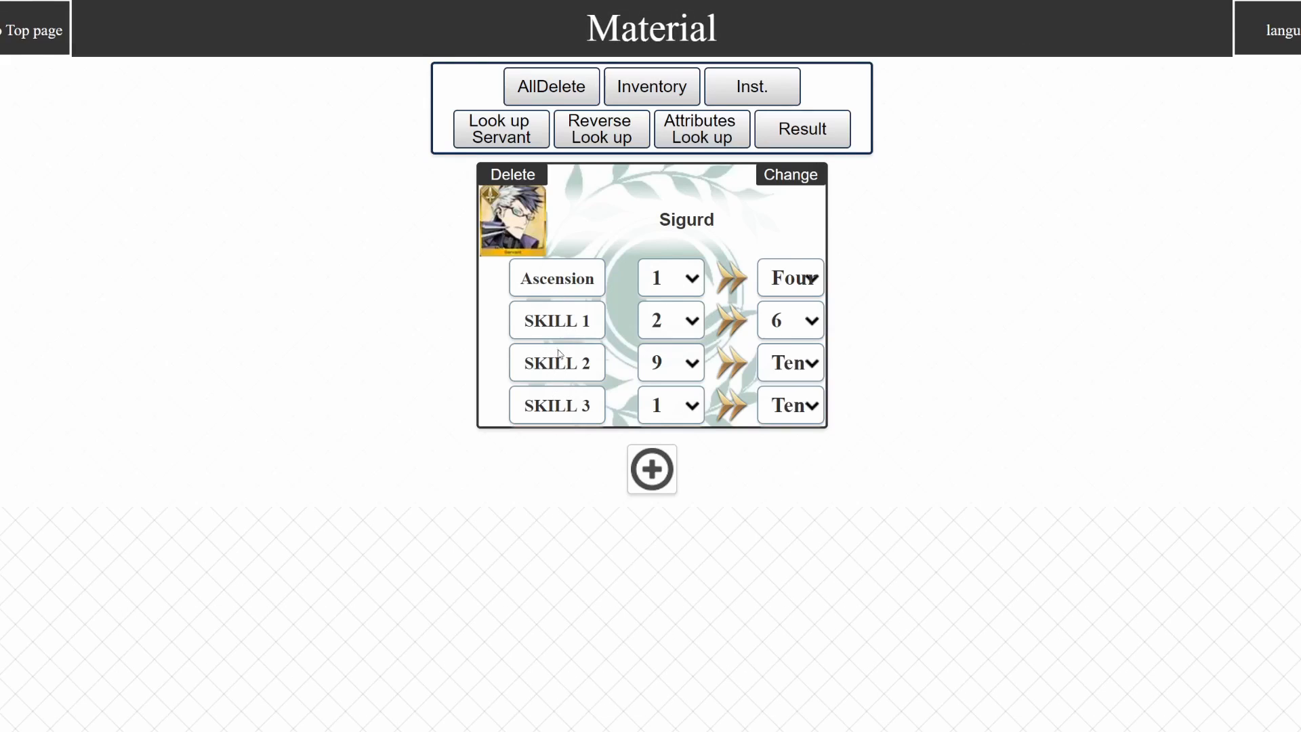
left_click(563, 280)
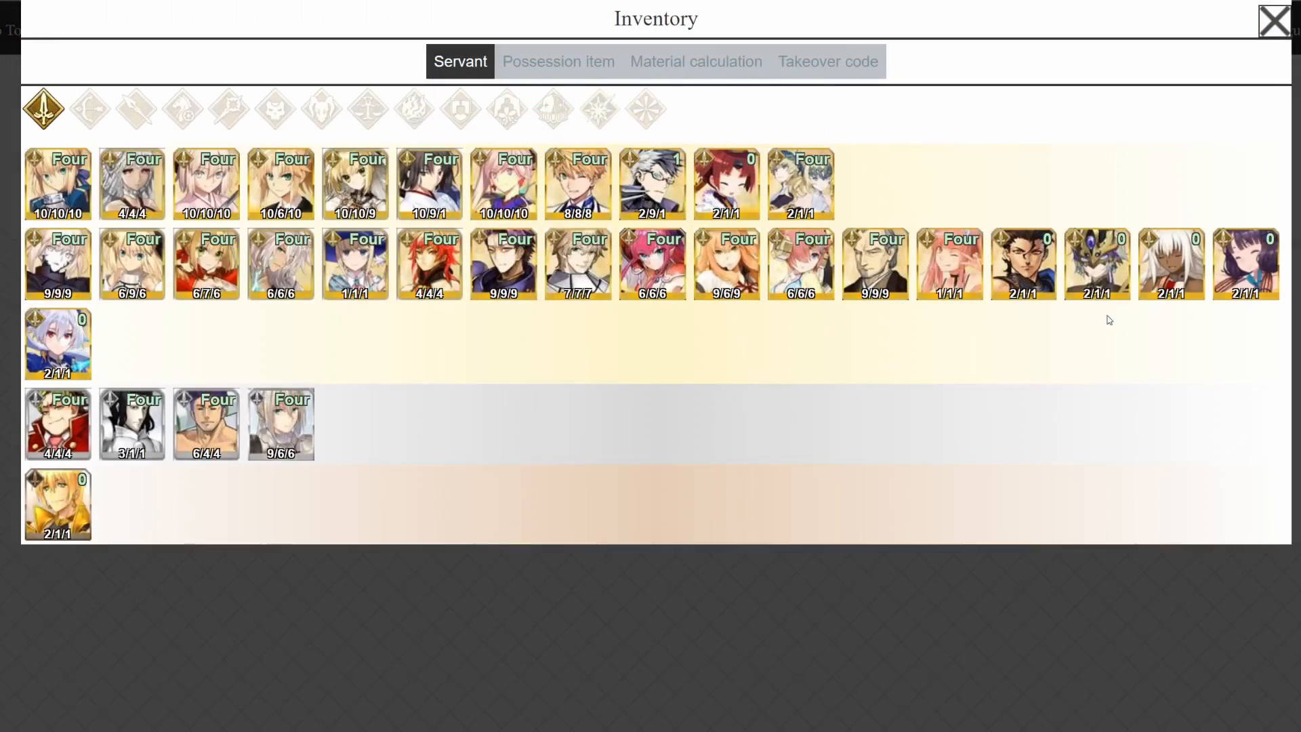
- View the inventory's possessed items and the material shortage calculated for all servant classes
left_click(544, 64)
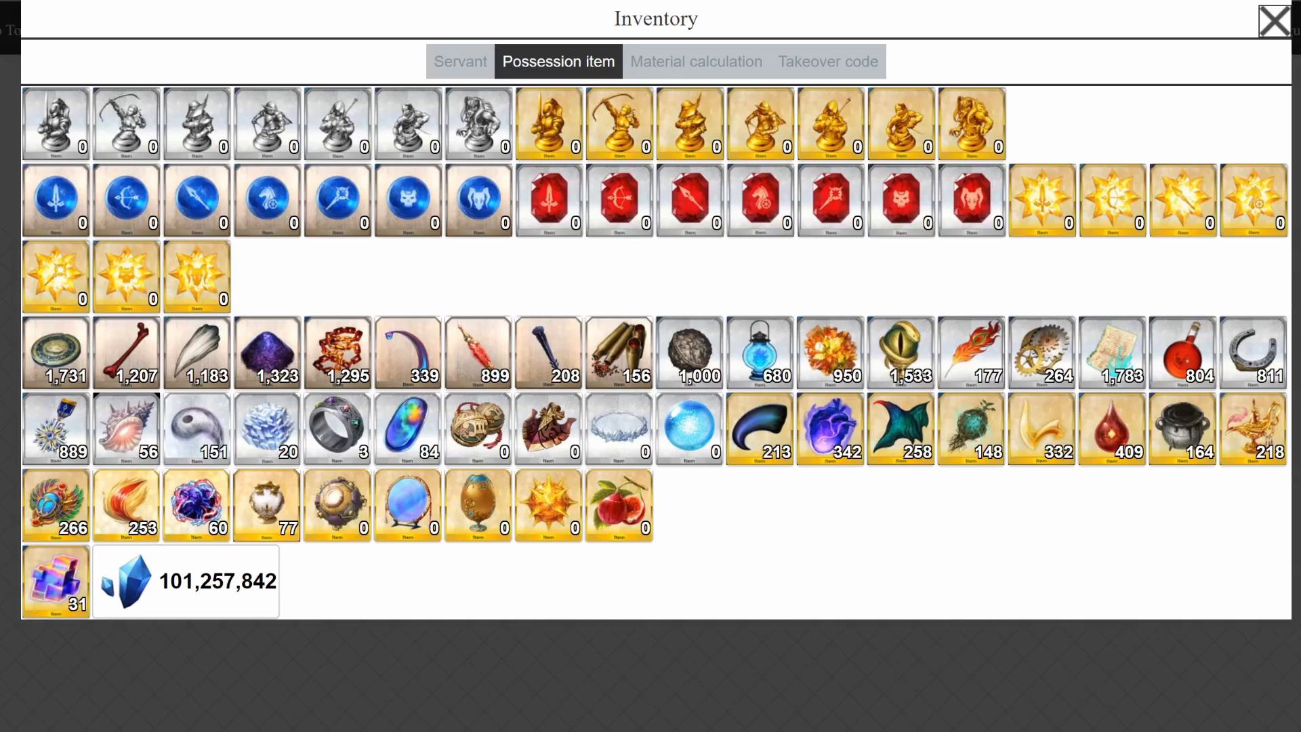
left_click(684, 73)
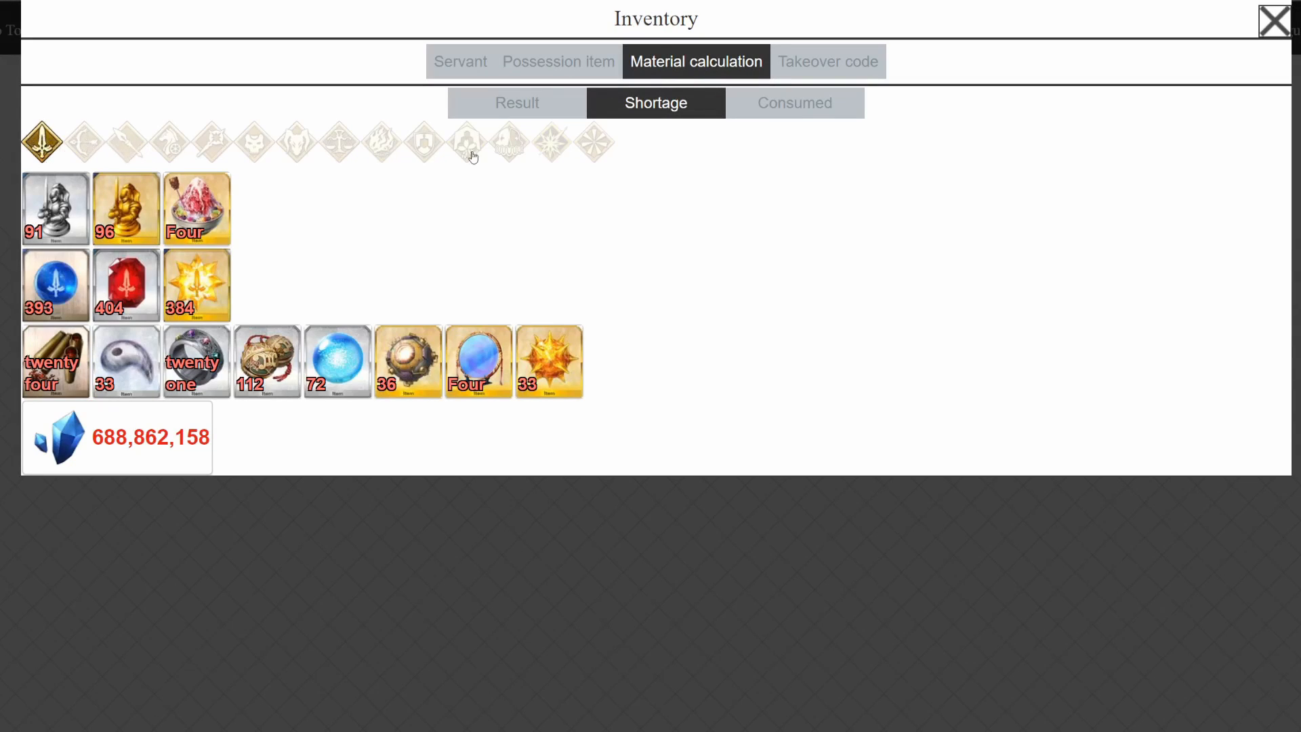
left_click(594, 142)
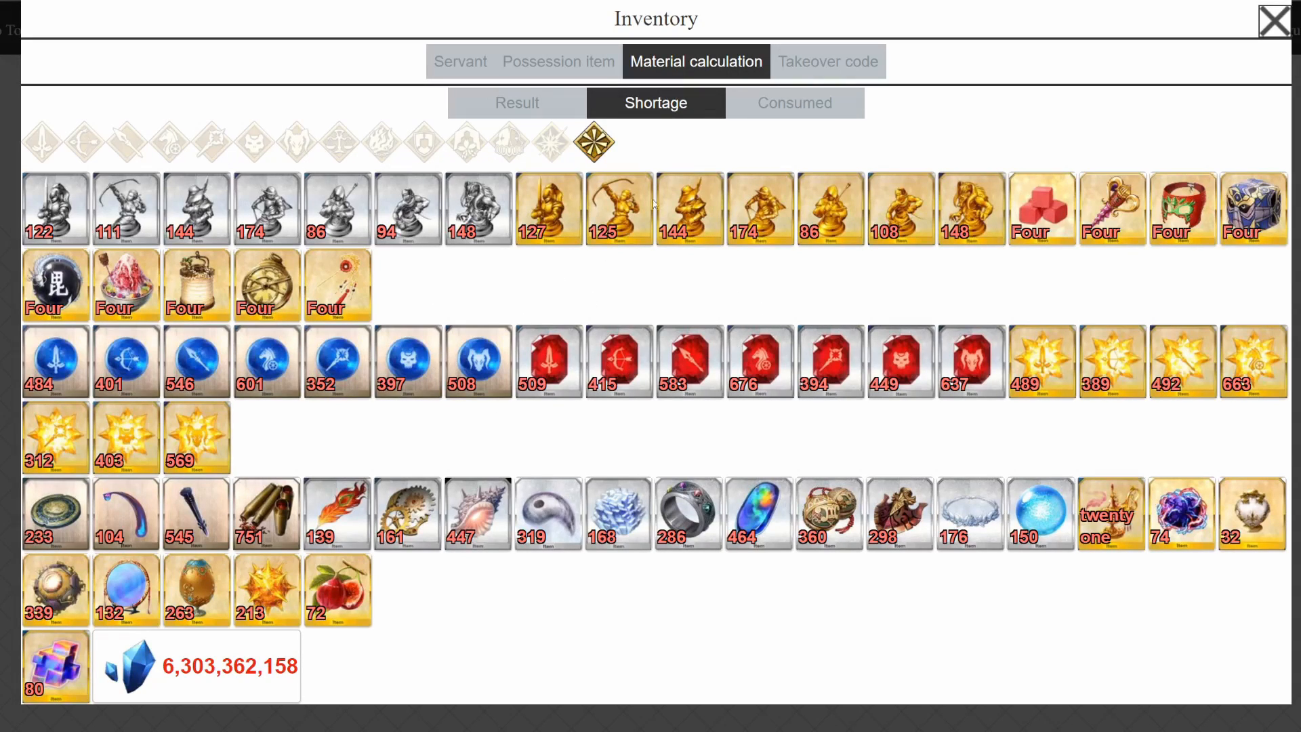
- Compare the total materials and QP required for all servant classes with the remaining shortage
left_click(541, 103)
scroll(528, 204, "down", 1)
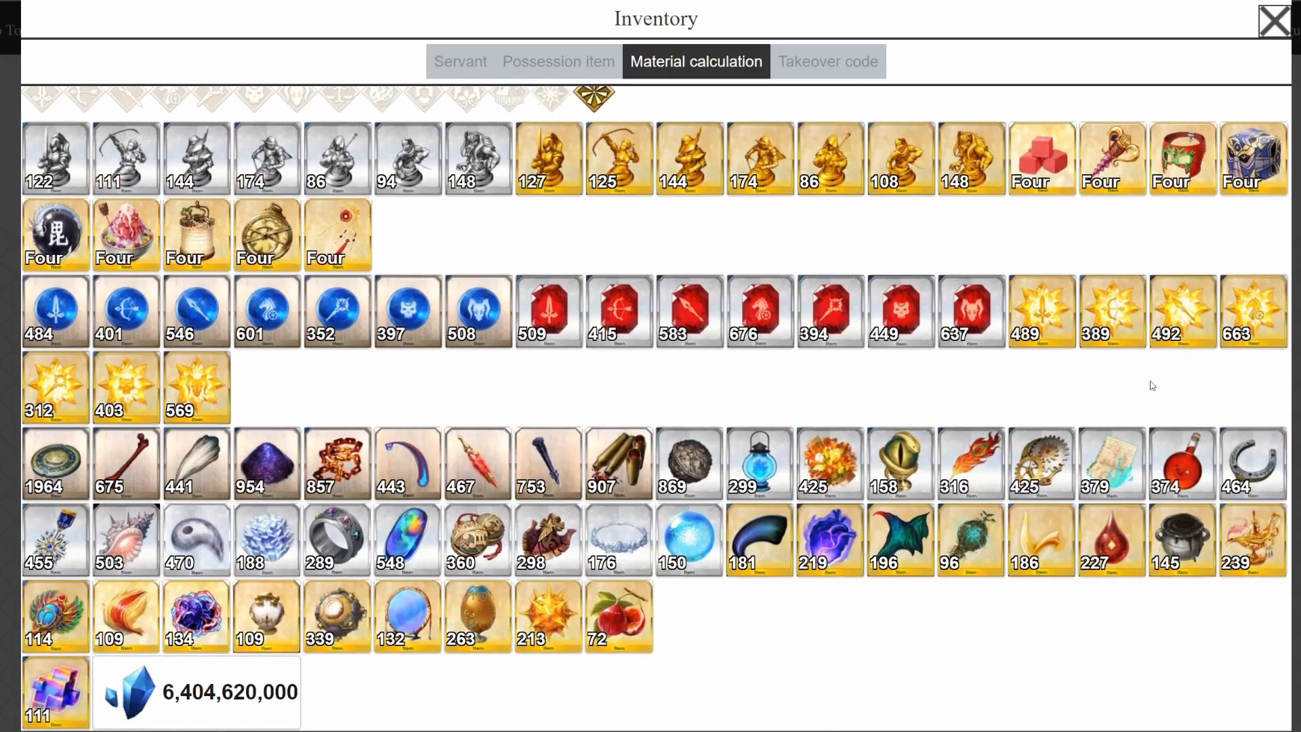
scroll(669, 106, "up", 1)
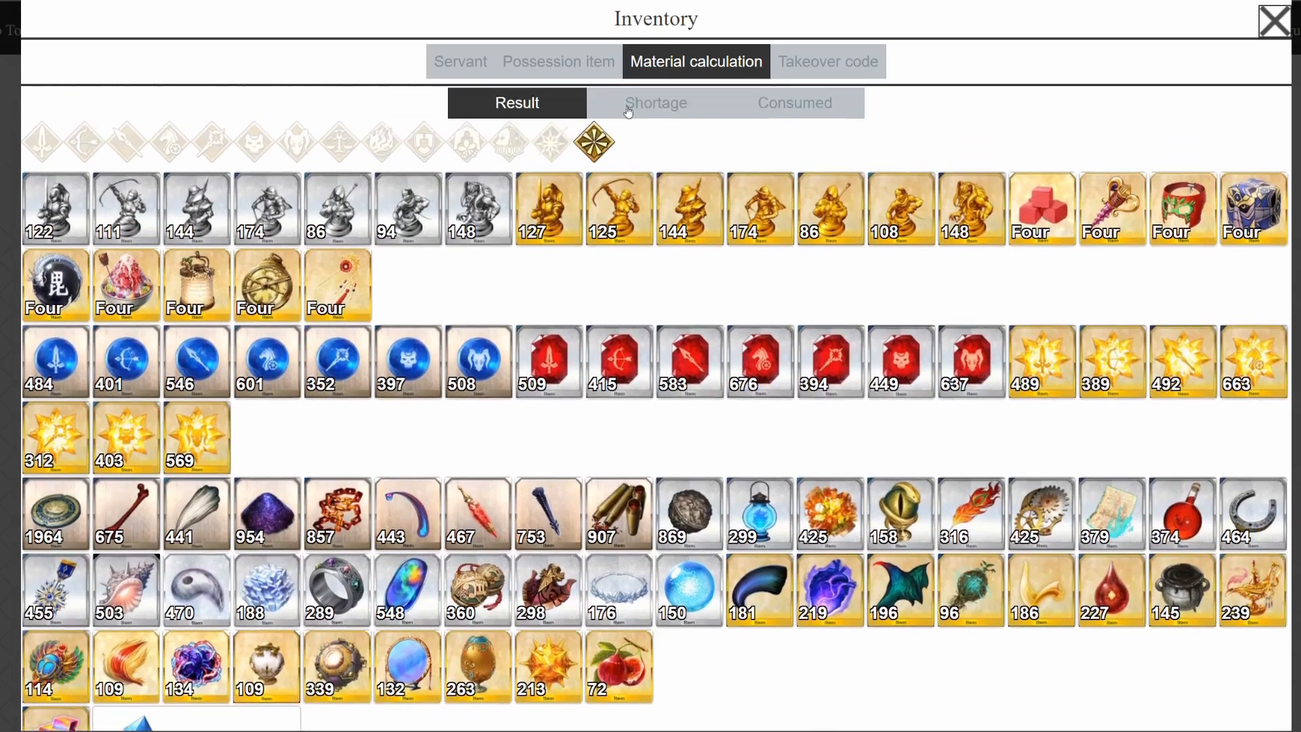
left_click(654, 103)
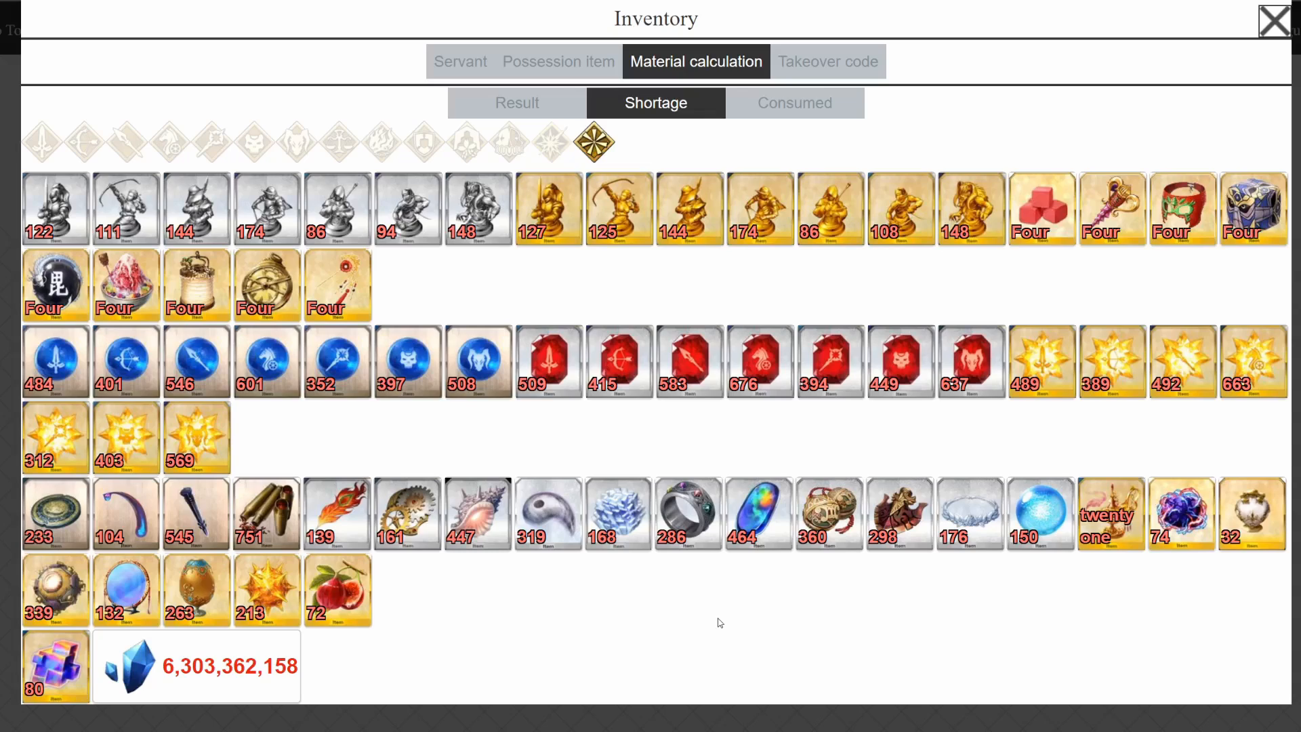
- Point out individual material shortages with green arrows while examining the shortage for all servant classes
key("ctrl+2")
left_click_drag(77, 467, 132, 364)
mouse_move(63, 434)
left_mouse_down()
mouse_move(71, 471)
mouse_move(117, 440)
left_mouse_up()
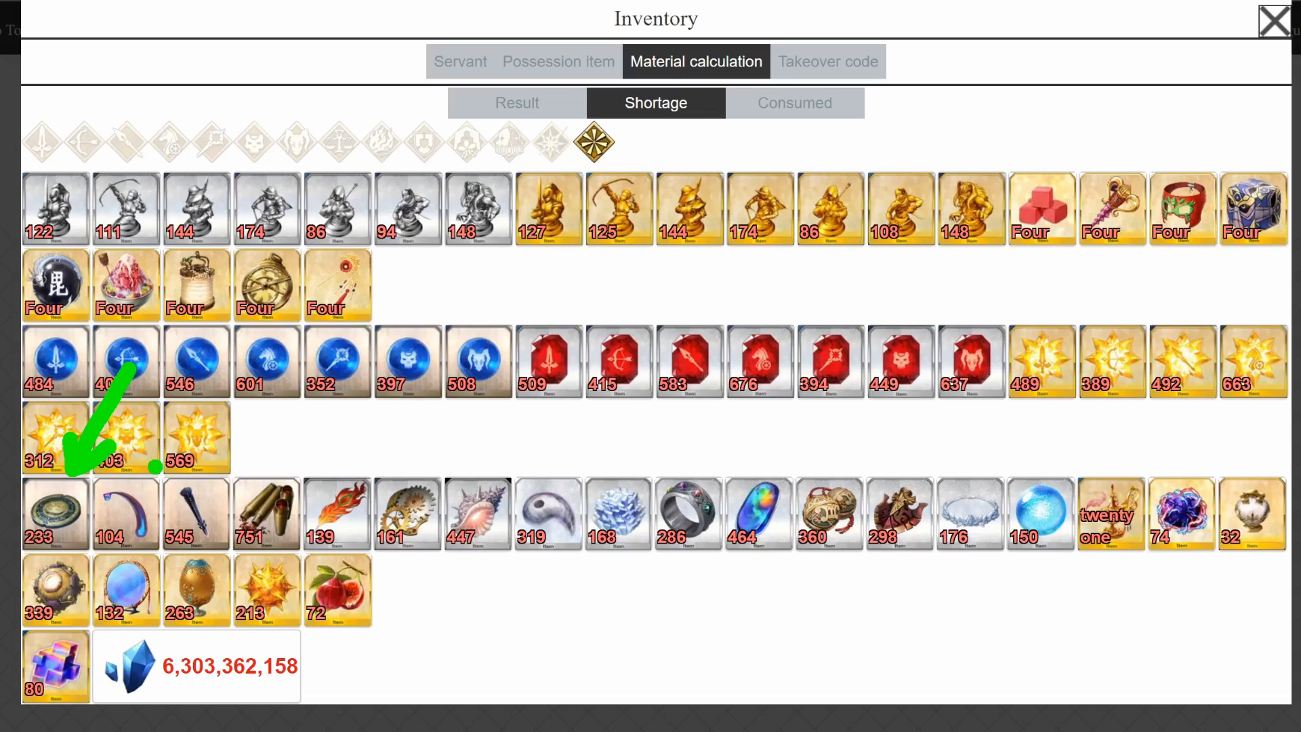
mouse_move(613, 343)
left_mouse_down()
mouse_move(620, 466)
mouse_move(644, 426)
left_mouse_up()
left_click_drag(619, 468, 580, 434)
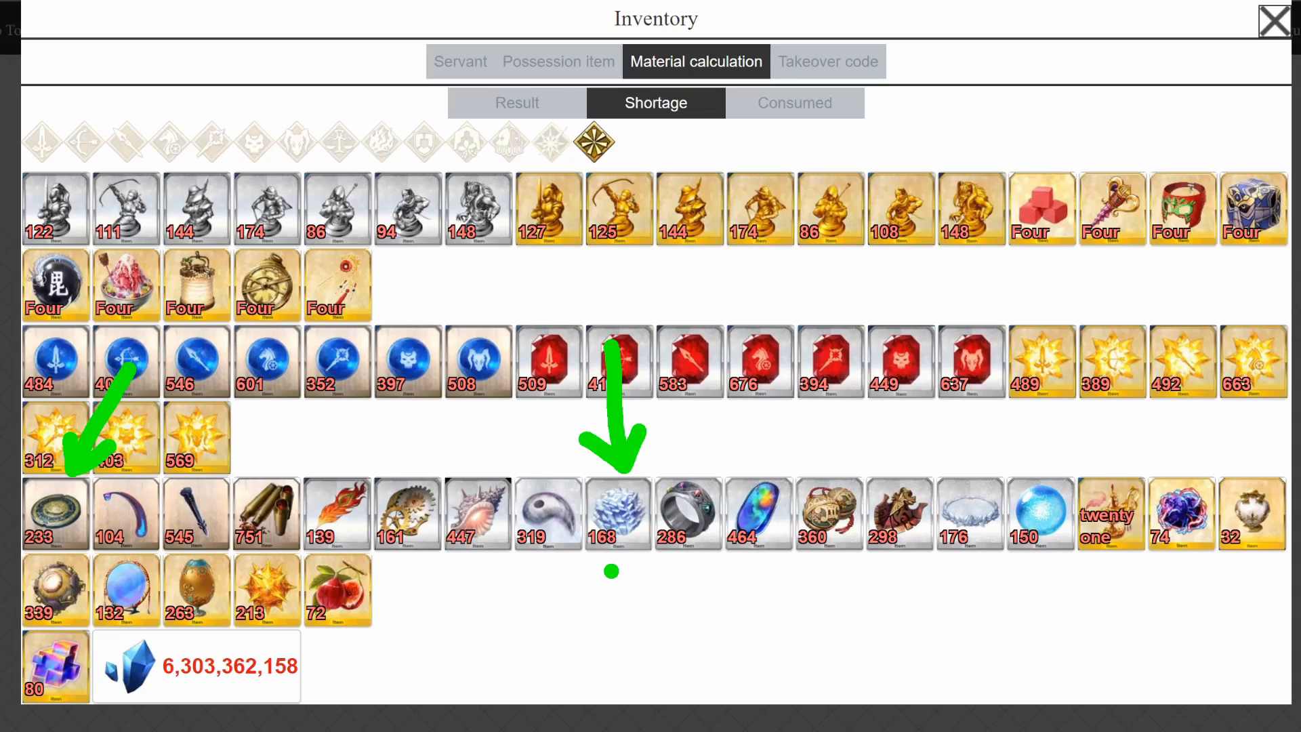
left_click_drag(835, 565, 845, 640)
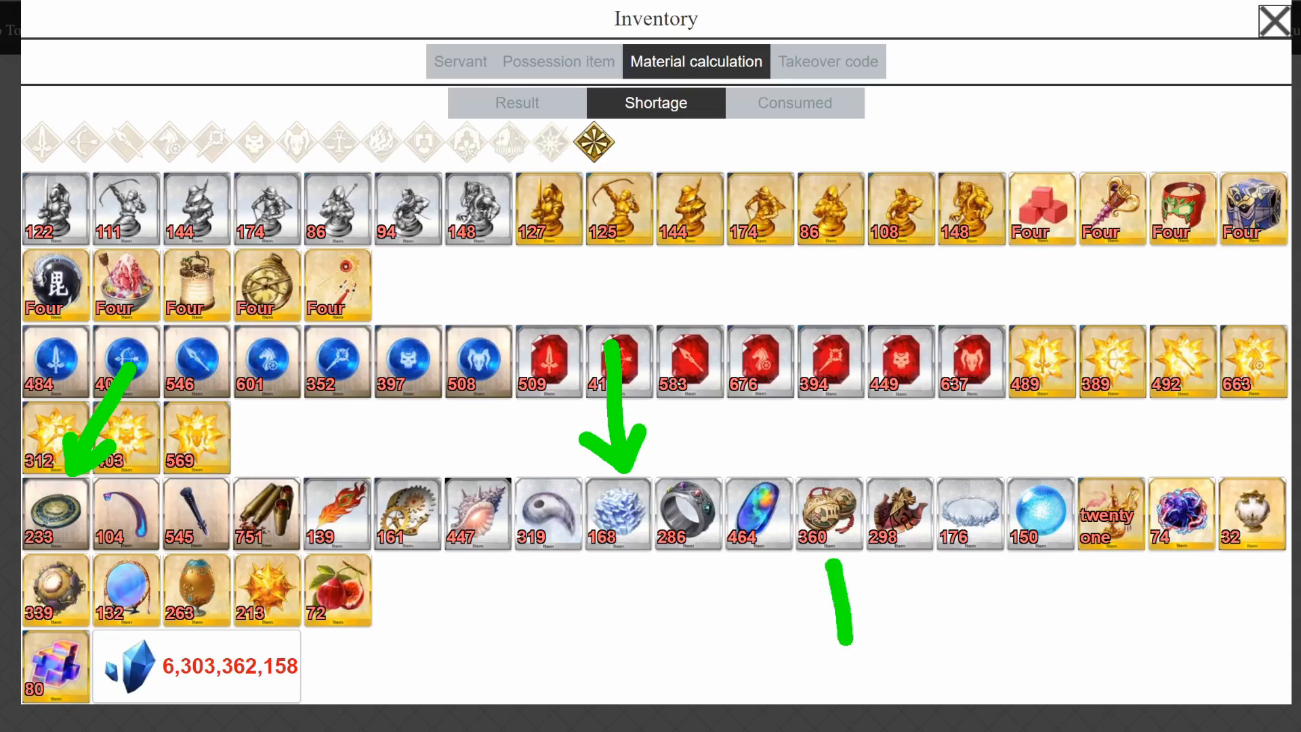
mouse_move(817, 588)
left_mouse_down()
mouse_move(824, 561)
mouse_move(865, 574)
left_mouse_up()
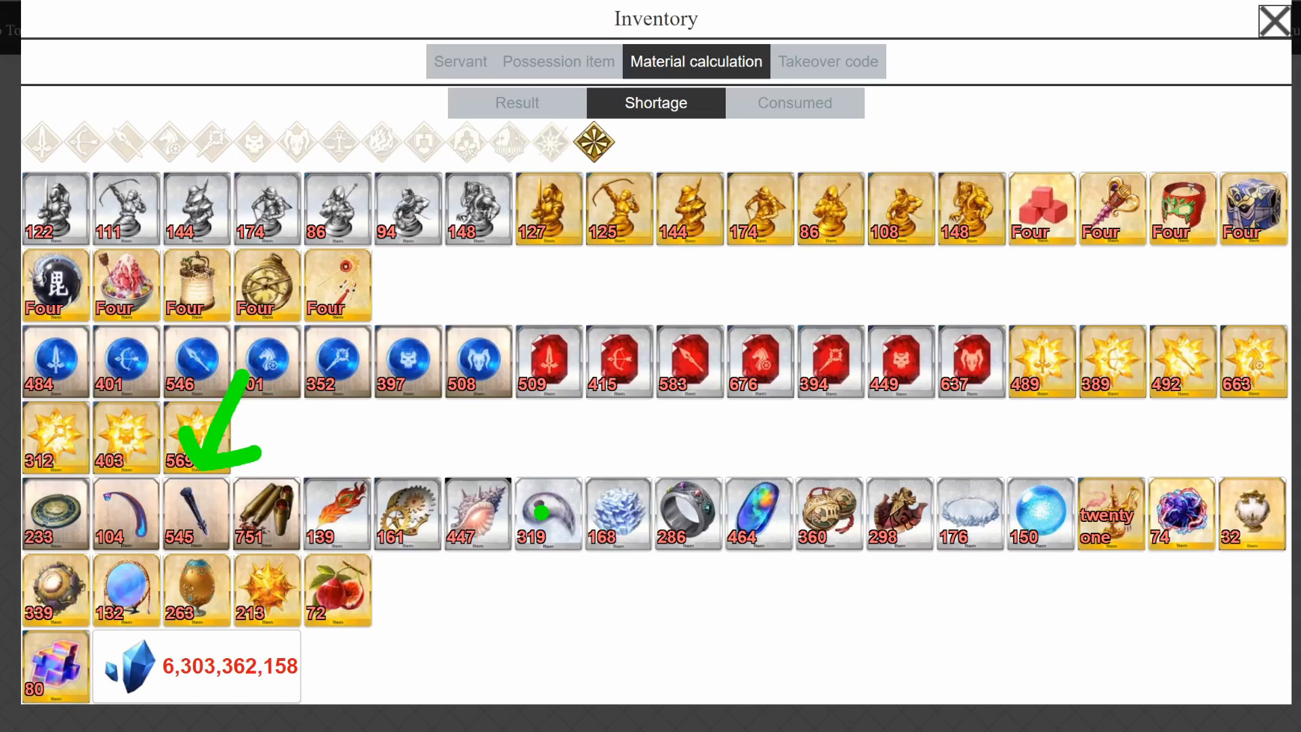
- Examine the materials already consumed by all servant classes in the material calculation
left_click(813, 105)
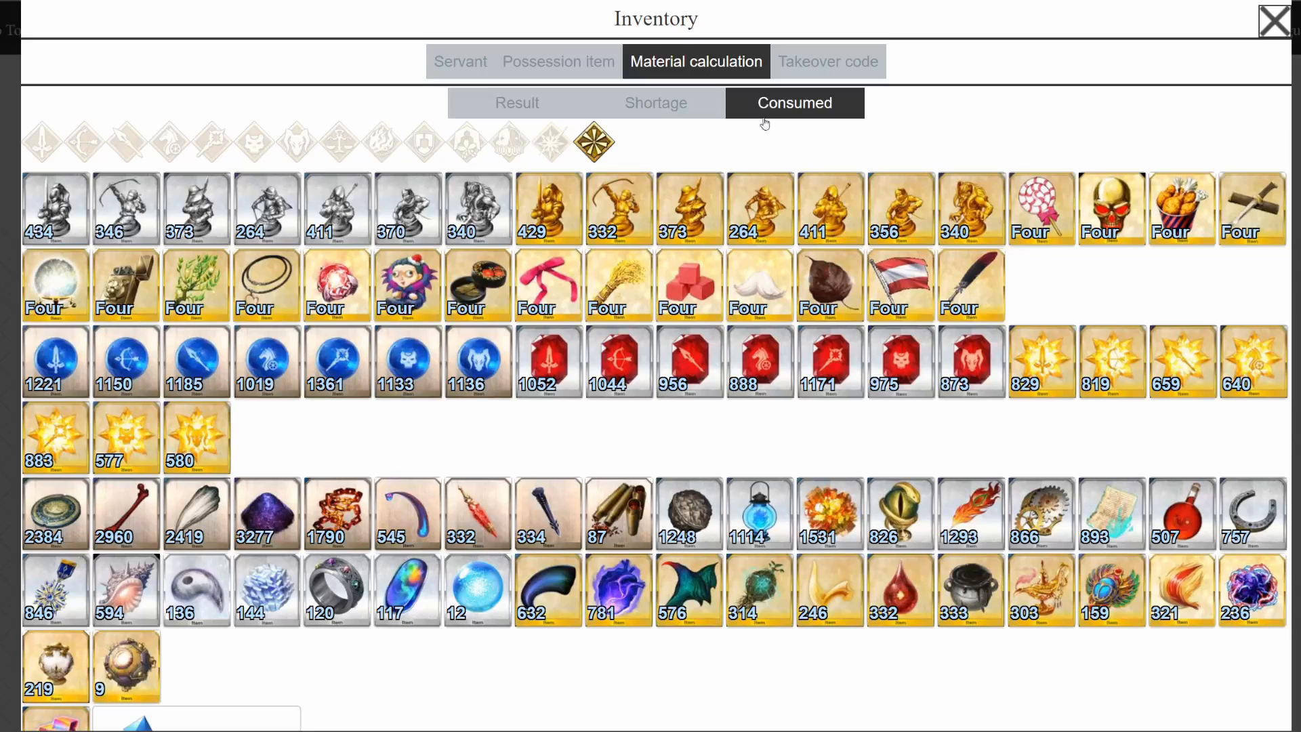
left_click_drag(744, 125, 854, 121)
scroll(410, 507, "down", 1)
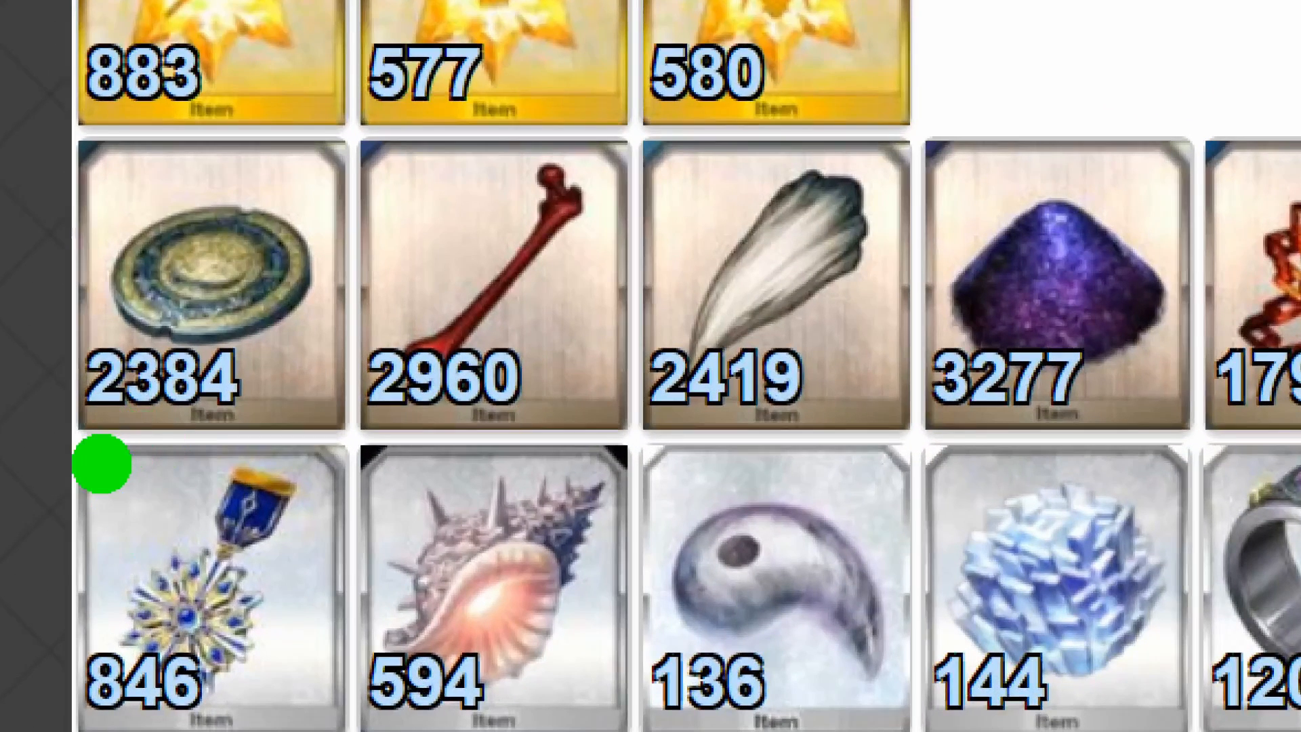
left_click_drag(102, 464, 1247, 477)
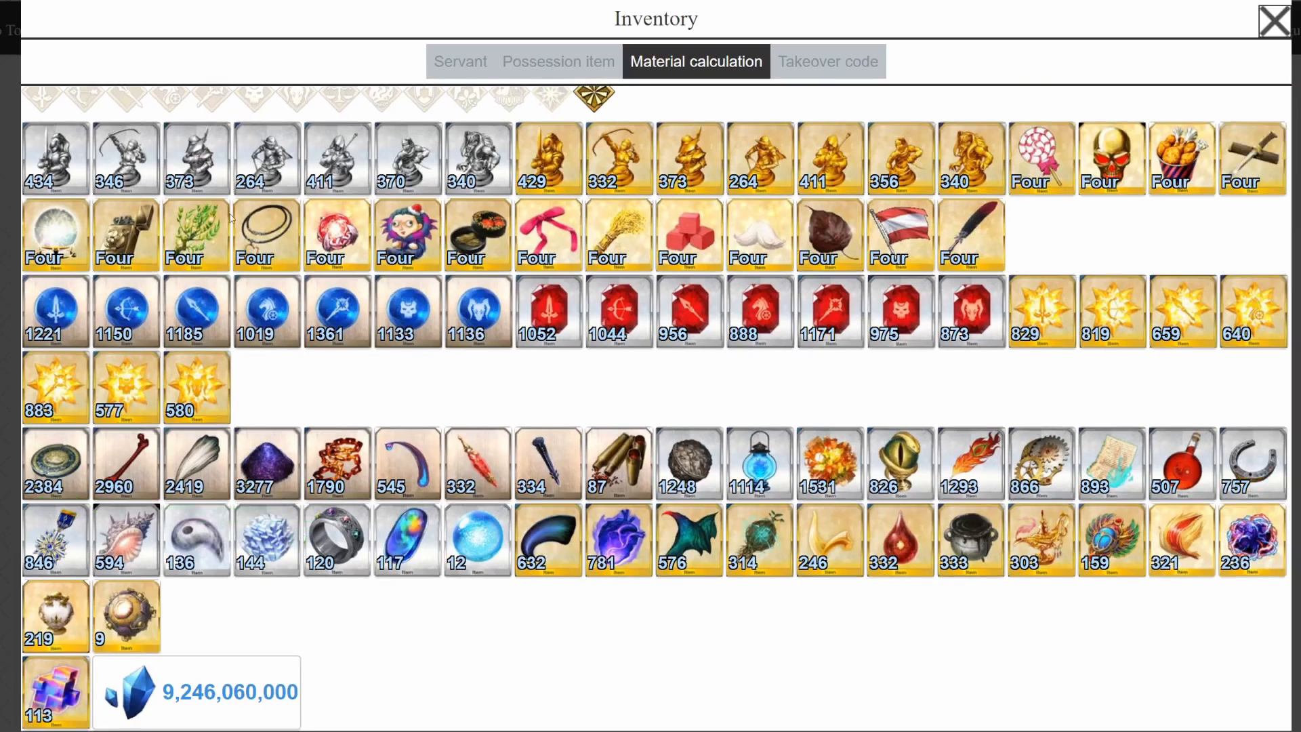
- Check the possessed items against the material shortage calculated for all servant classes
left_click(542, 63)
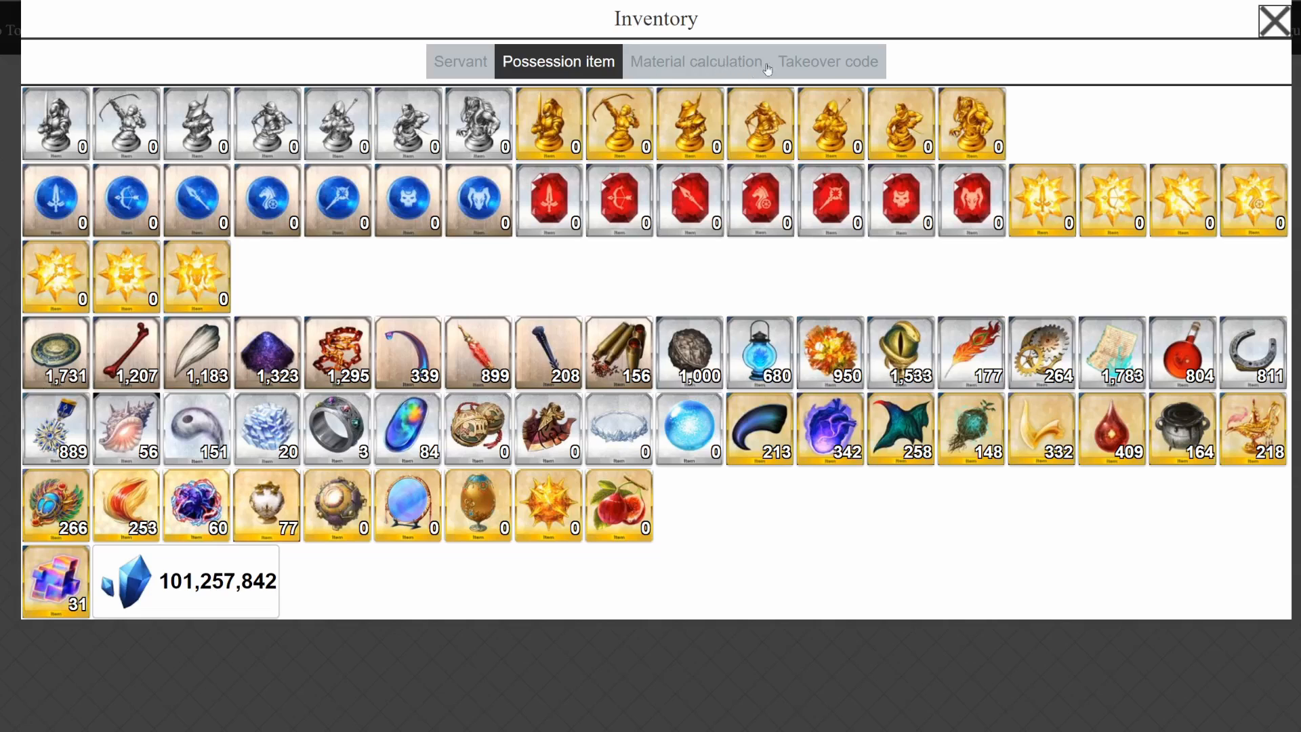
left_click(744, 62)
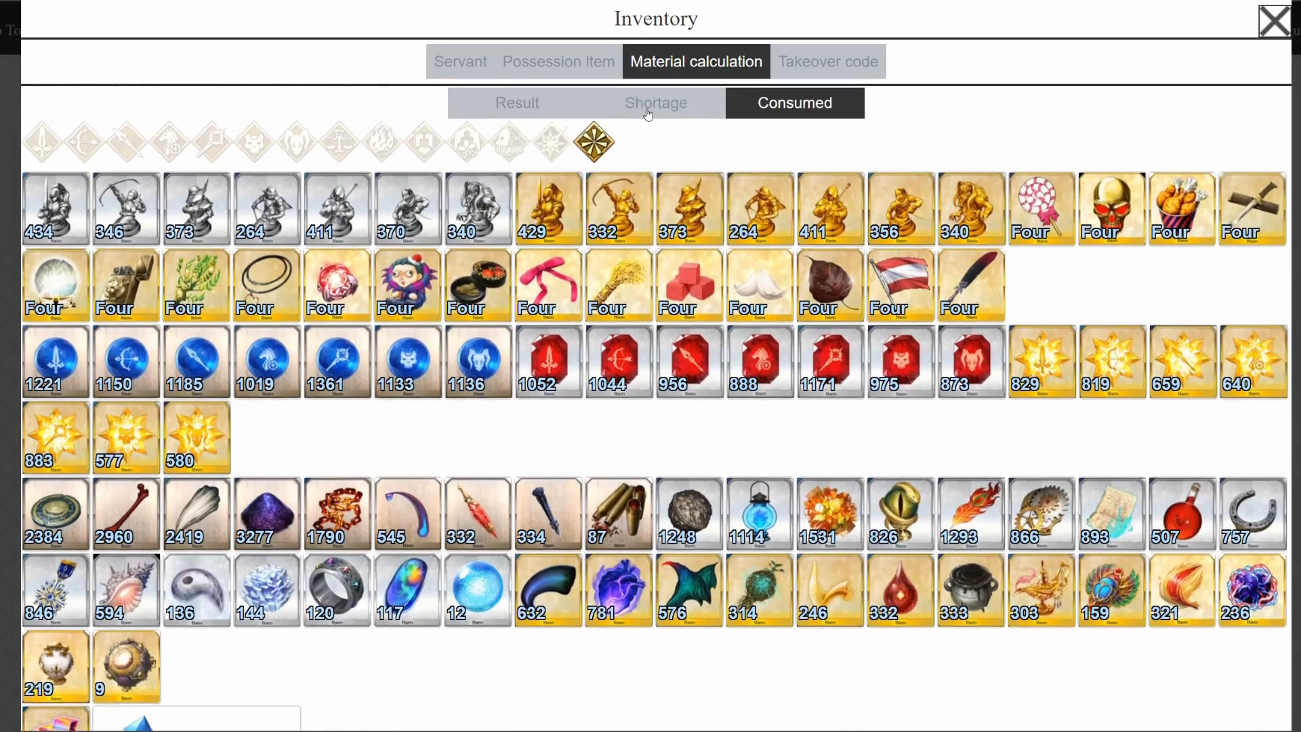
left_click(648, 114)
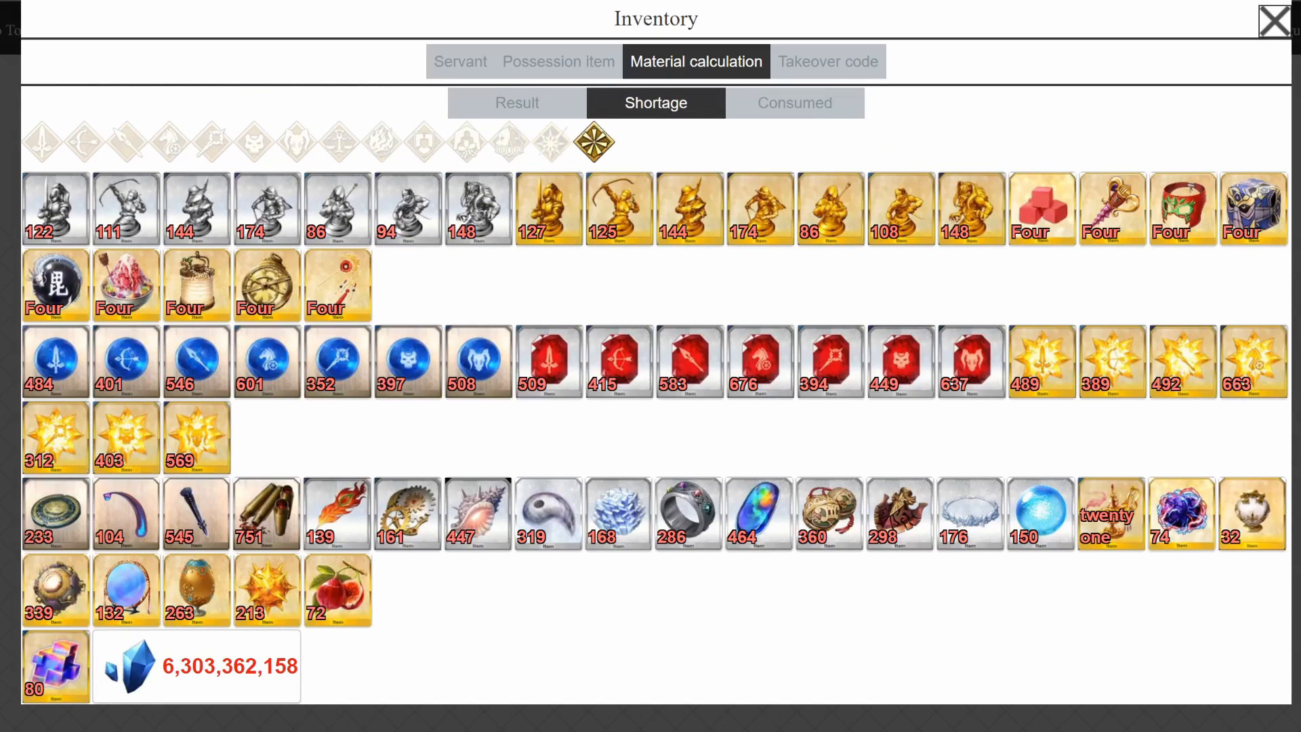
- Mark the missing QP and the crystal item beside it in the shortage view, and clear the markings
left_click_drag(80, 470, 141, 378)
left_click_drag(313, 665, 587, 627)
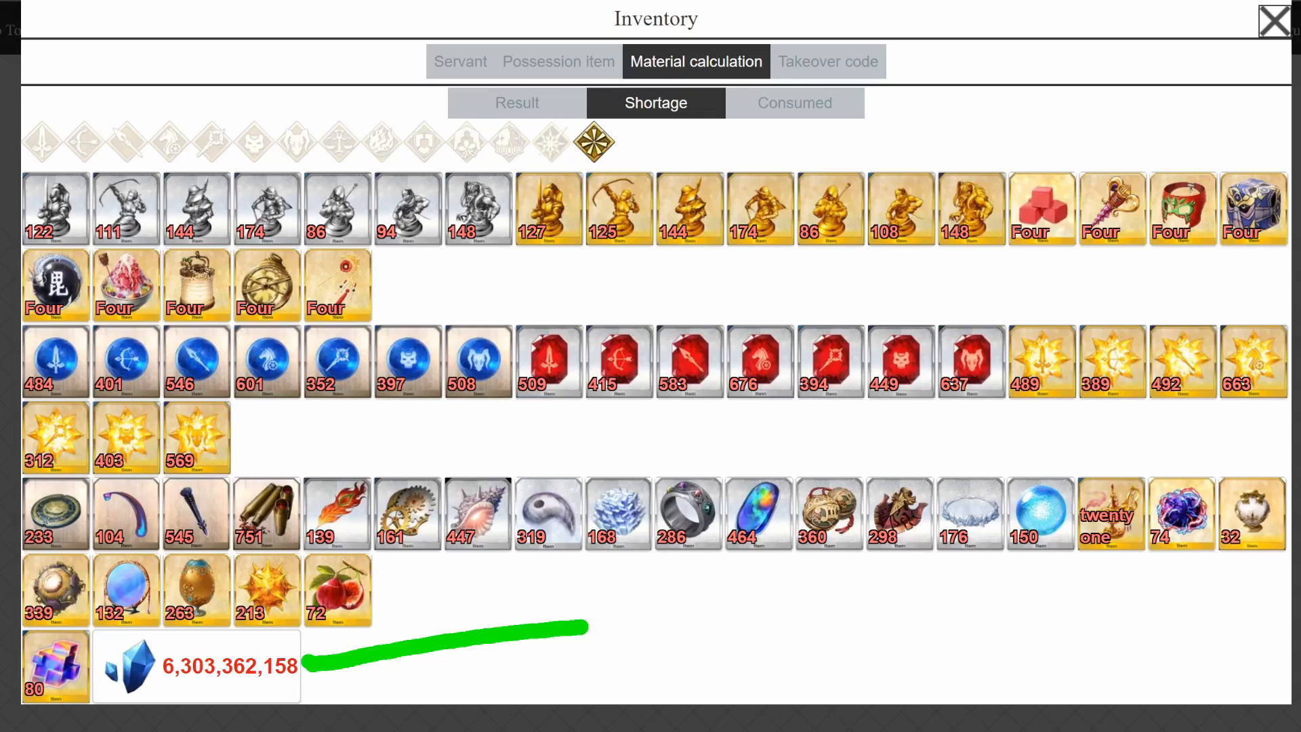
mouse_move(342, 634)
left_mouse_down()
mouse_move(307, 664)
mouse_move(342, 683)
left_mouse_up()
left_click_drag(95, 633, 126, 532)
left_click_drag(68, 583, 76, 636)
key("Escape")
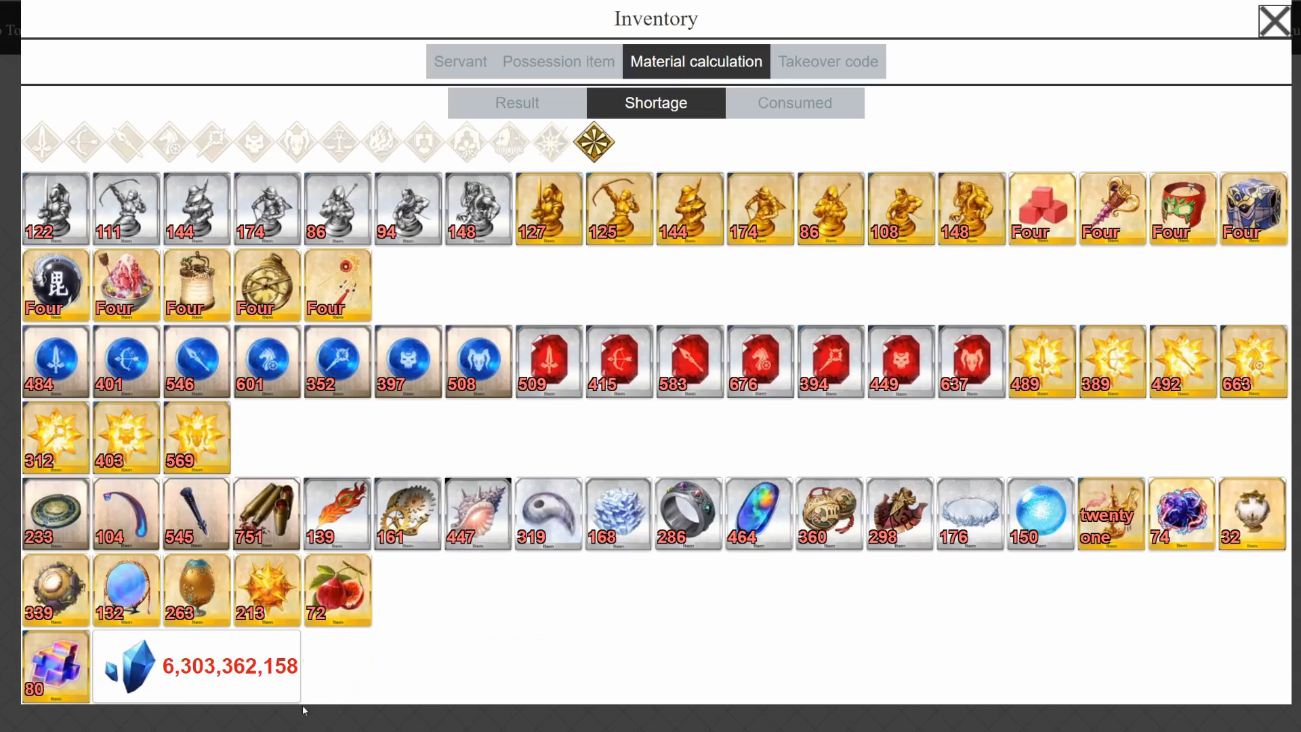
- View the total required materials and mark the consumed QP and the crystal item beside it with arrows
left_click(542, 102)
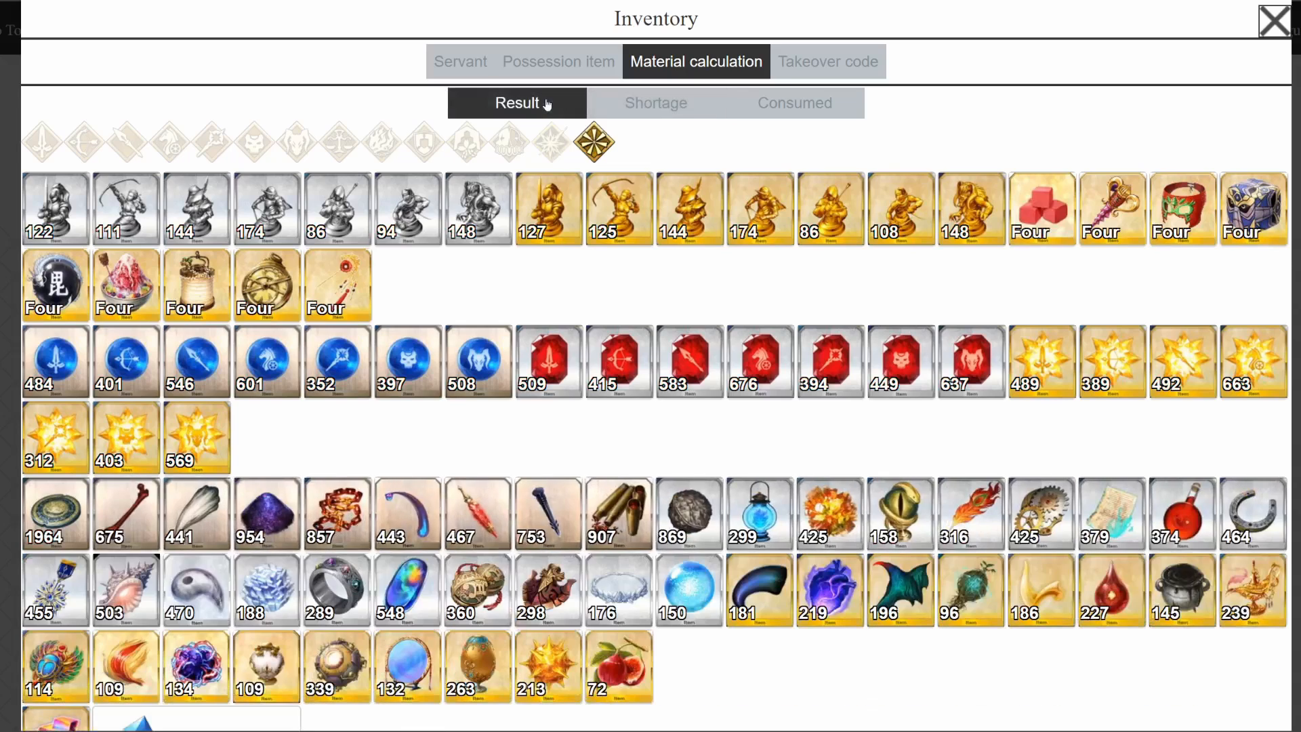
left_click(780, 110)
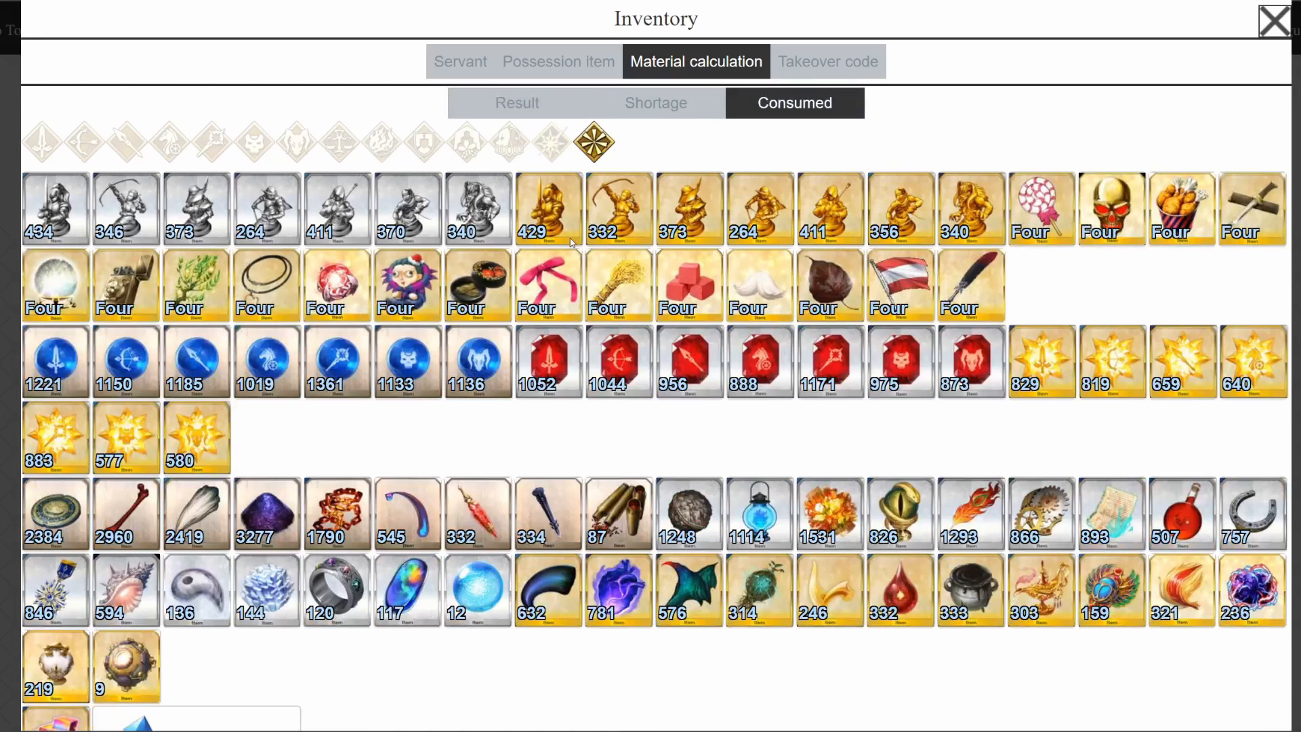
scroll(431, 407, "down", 1)
mouse_move(283, 644)
left_mouse_down()
mouse_move(287, 658)
mouse_move(398, 525)
left_mouse_up()
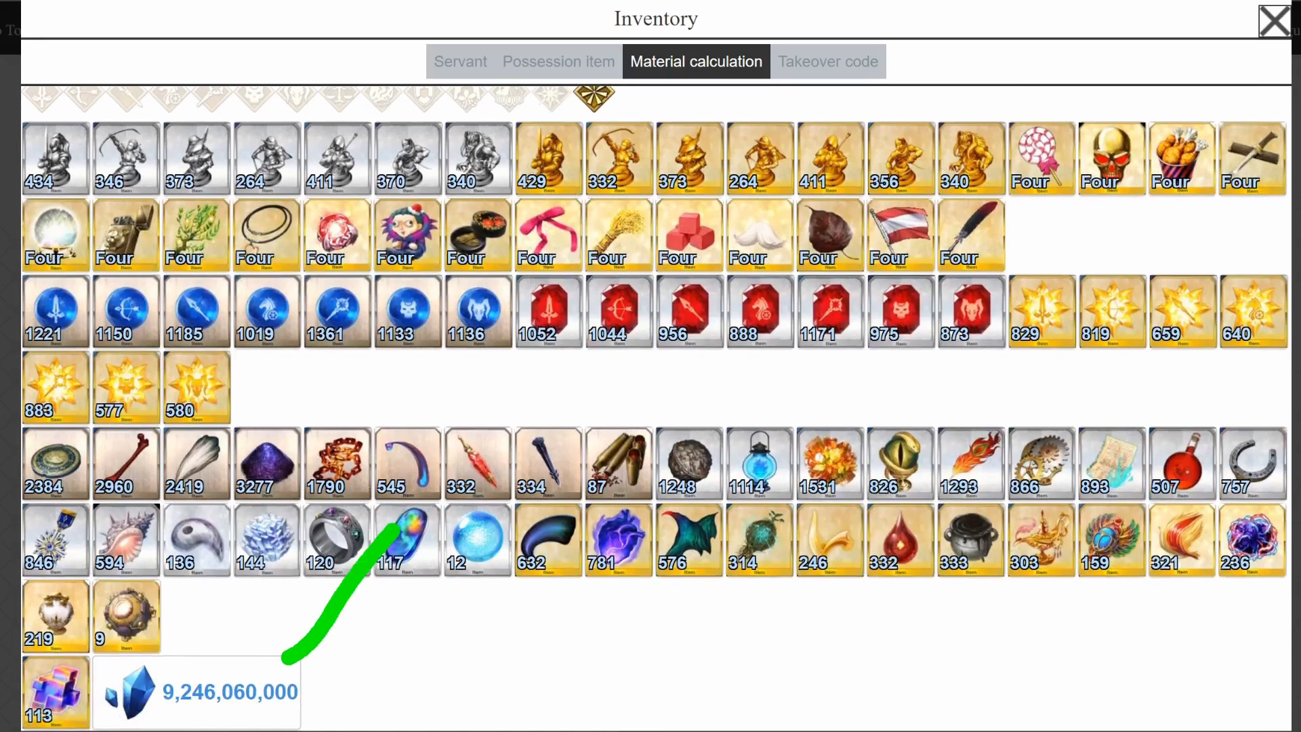
mouse_move(284, 602)
left_mouse_down()
mouse_move(290, 654)
mouse_move(347, 656)
left_mouse_up()
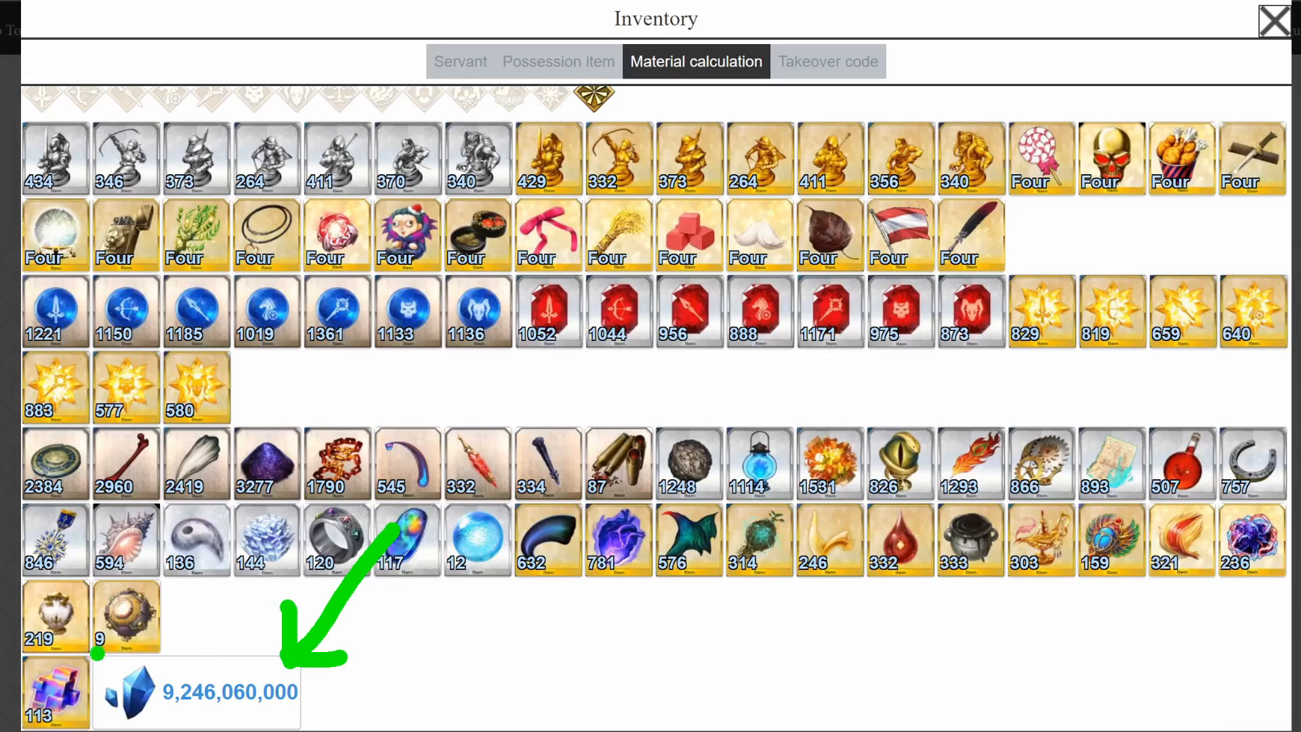
left_click_drag(105, 535, 74, 654)
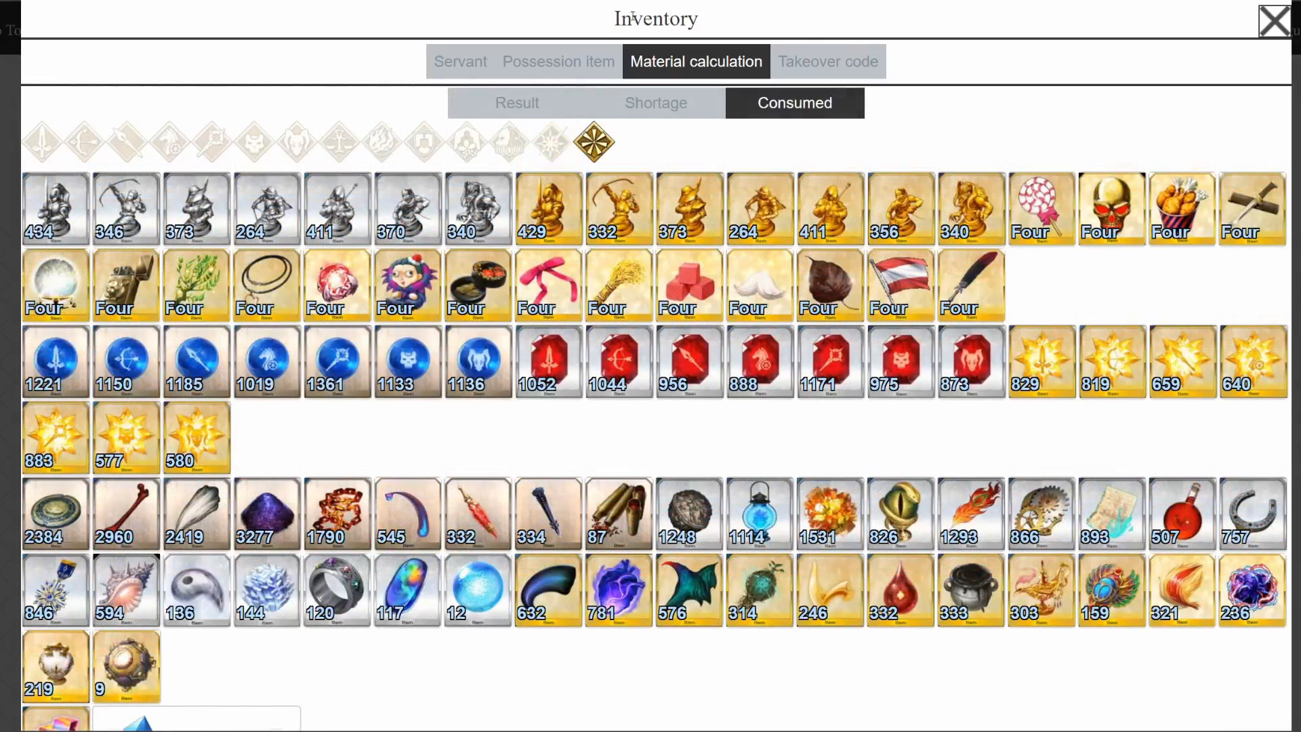
- View the issued takeover codes for the servant data and the item data
left_click(825, 70)
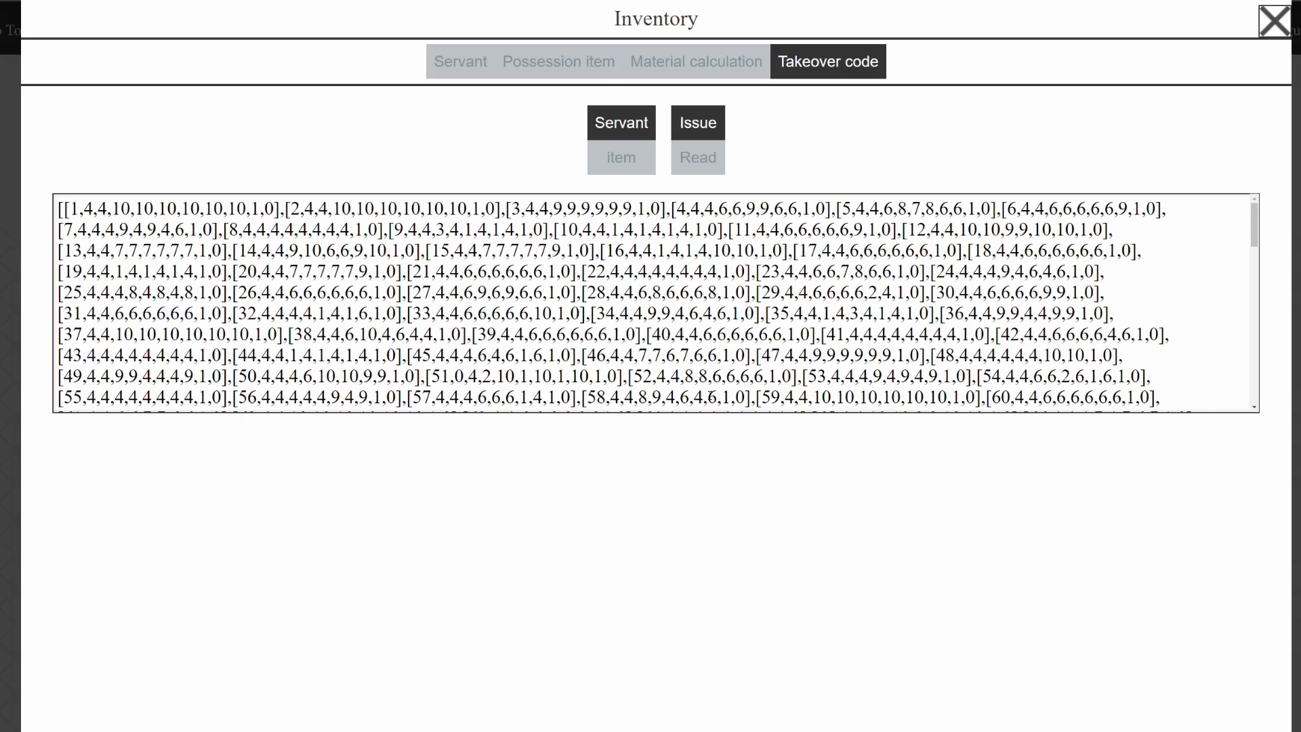
left_click(621, 157)
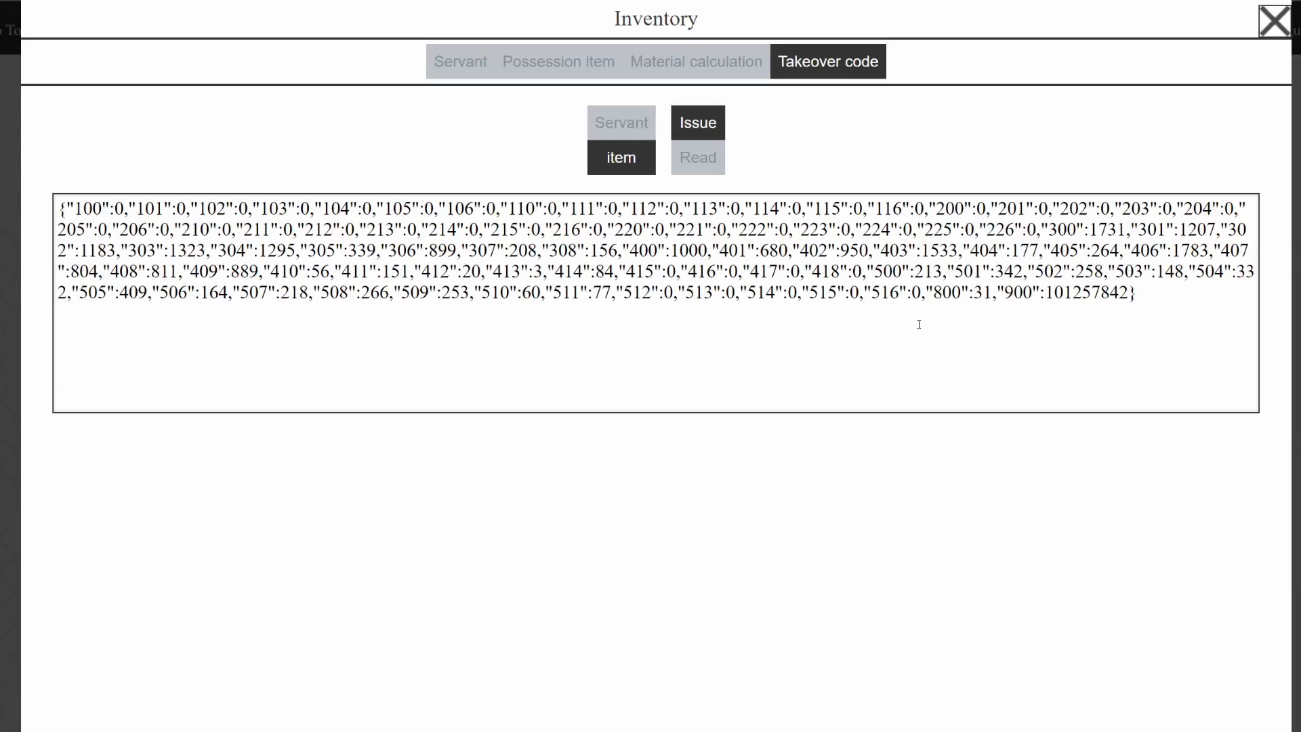
left_click(633, 125)
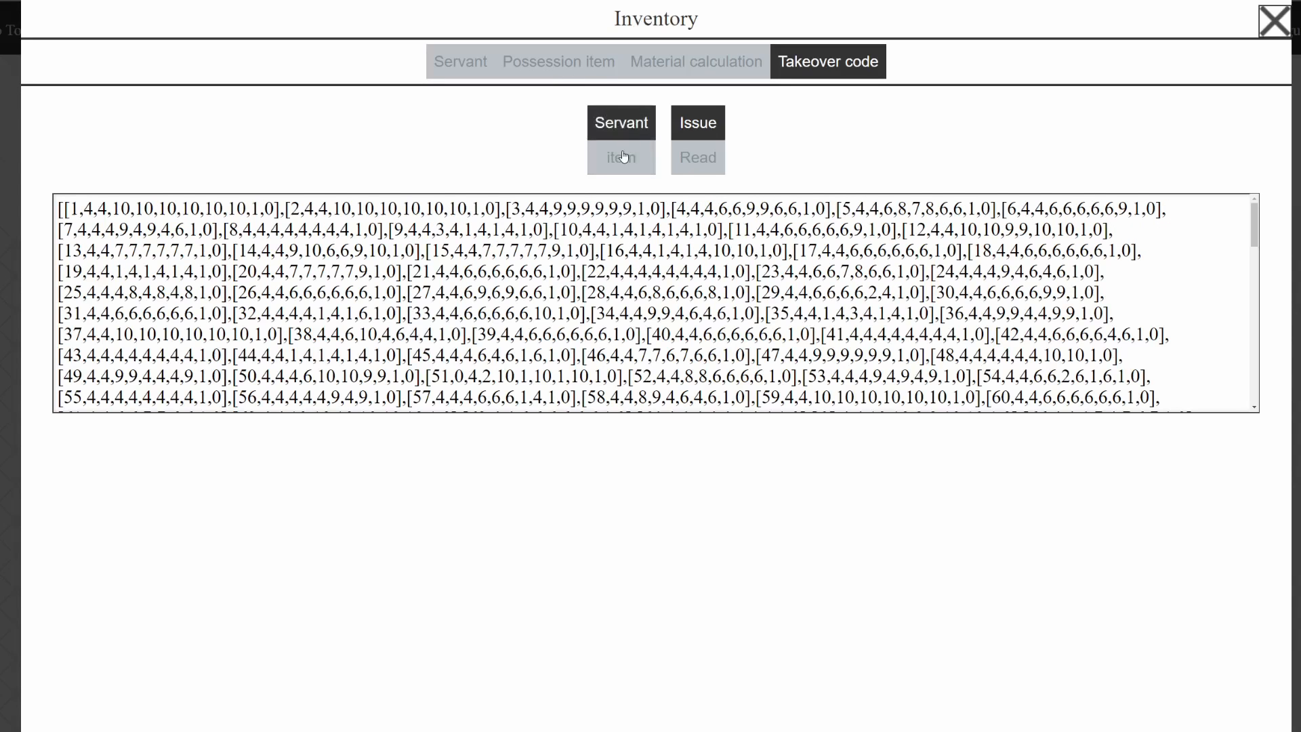
left_click(622, 157)
left_click(623, 141)
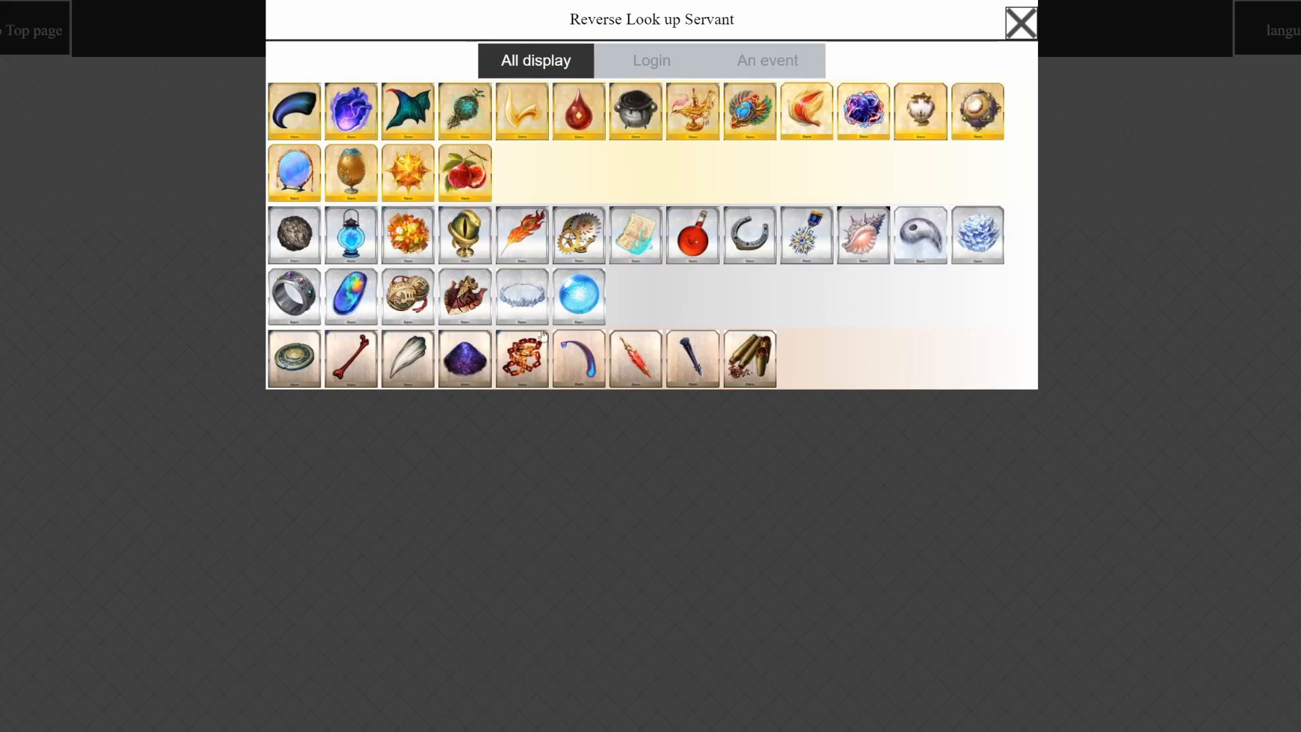
- Reverse look up which servants of all classes need the ring material for ascension and skill reinforcement
left_click(308, 293)
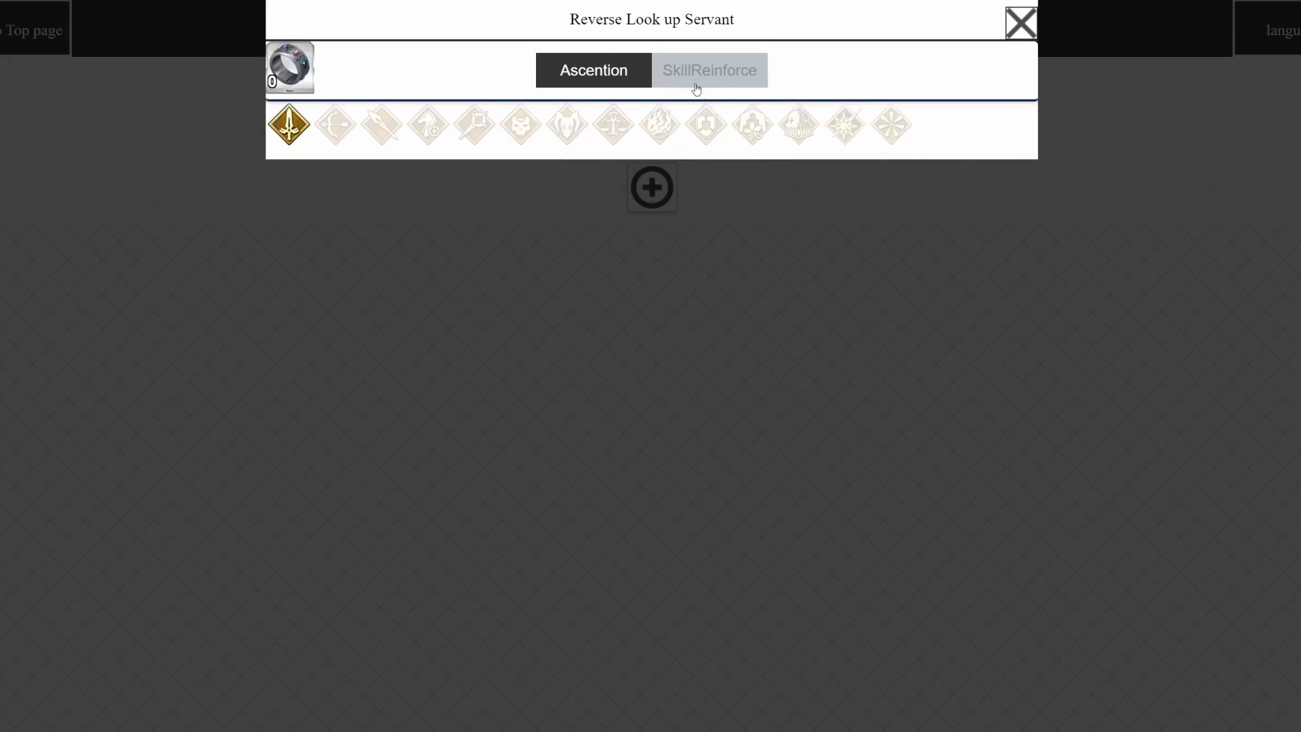
left_click(881, 131)
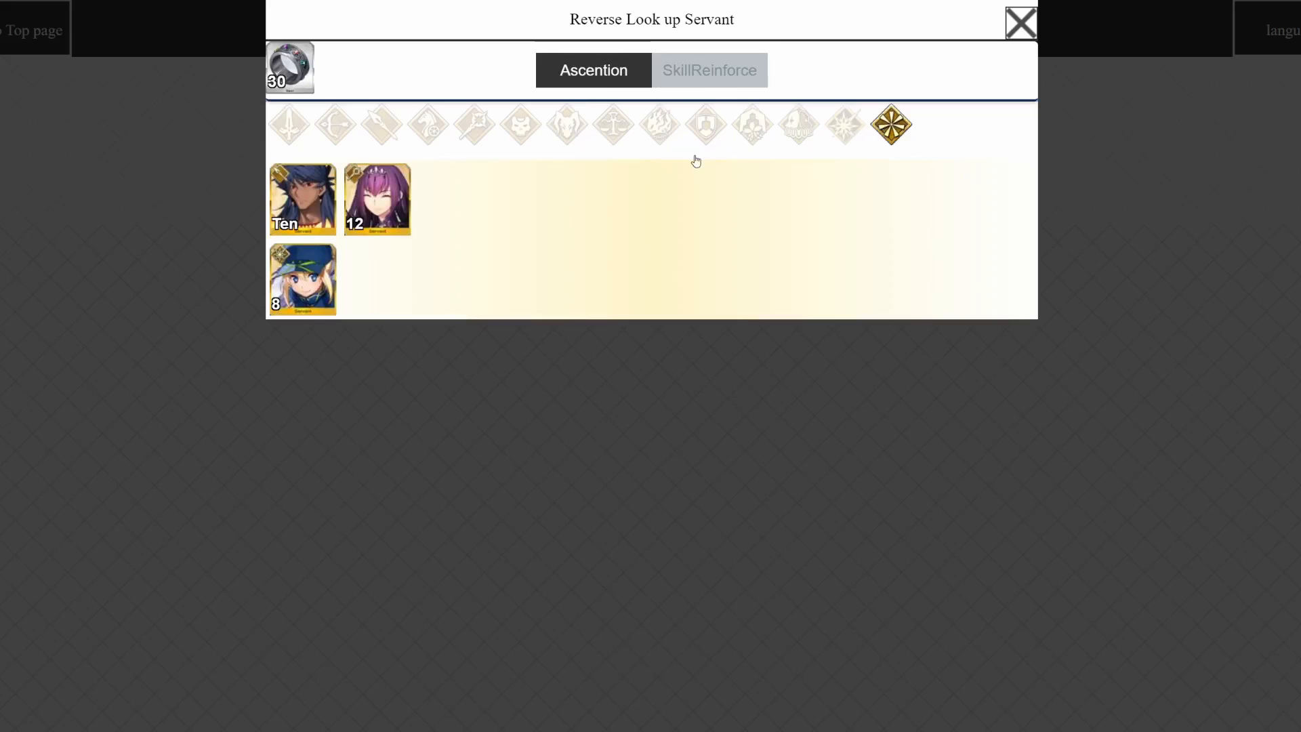
left_click(698, 74)
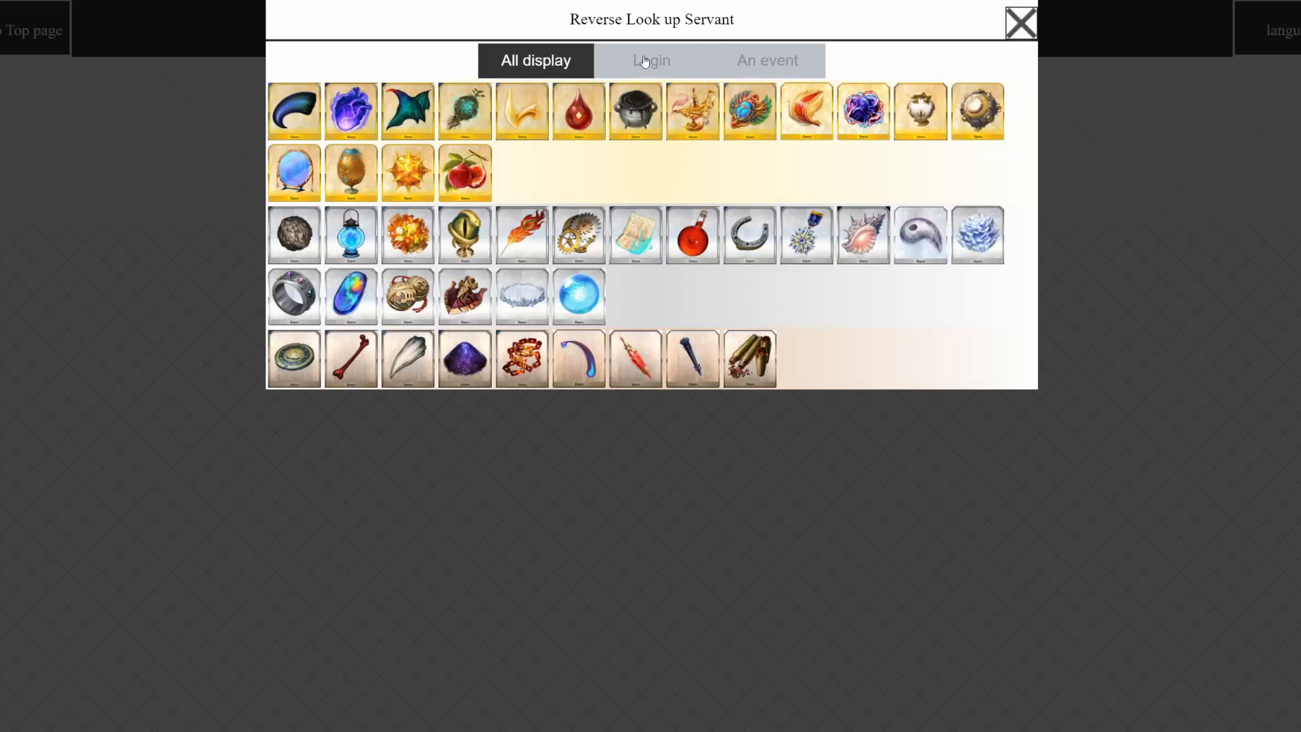
- Browse the reverse lookup's login and event materials, and return to the display of all materials
left_click(655, 65)
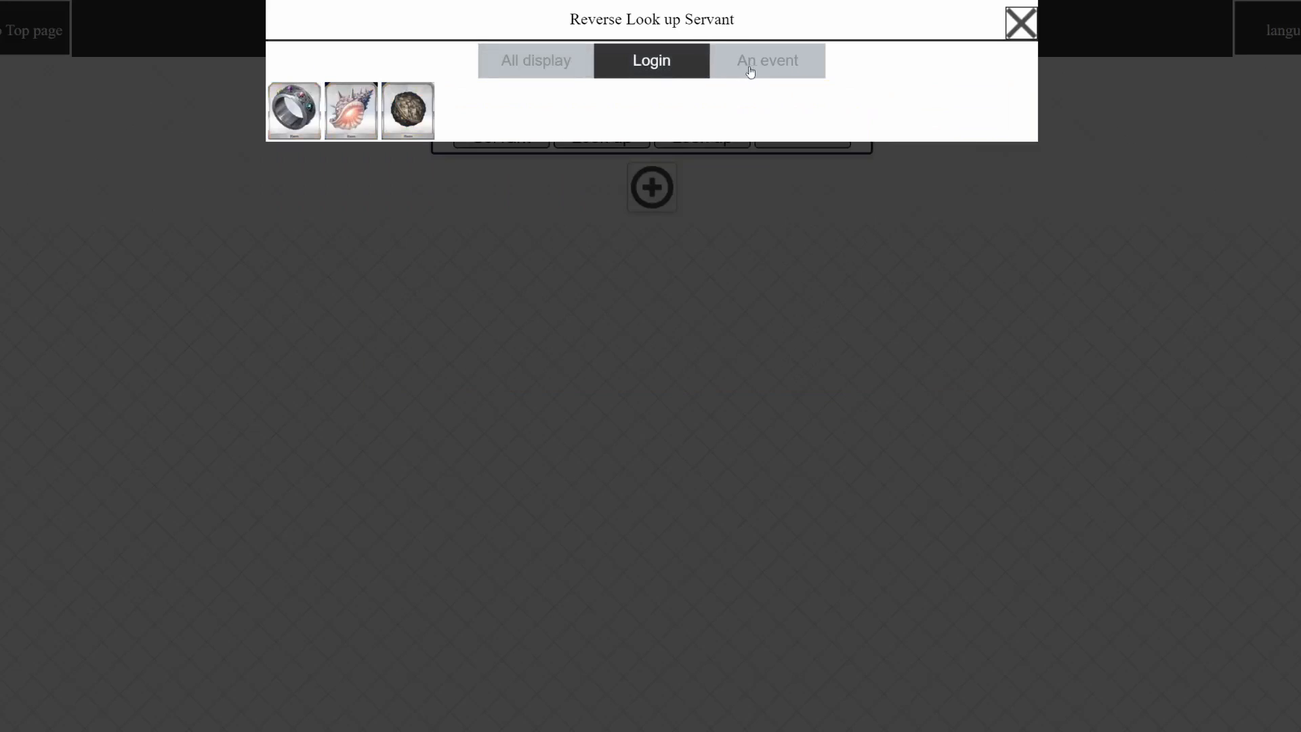
left_click(750, 68)
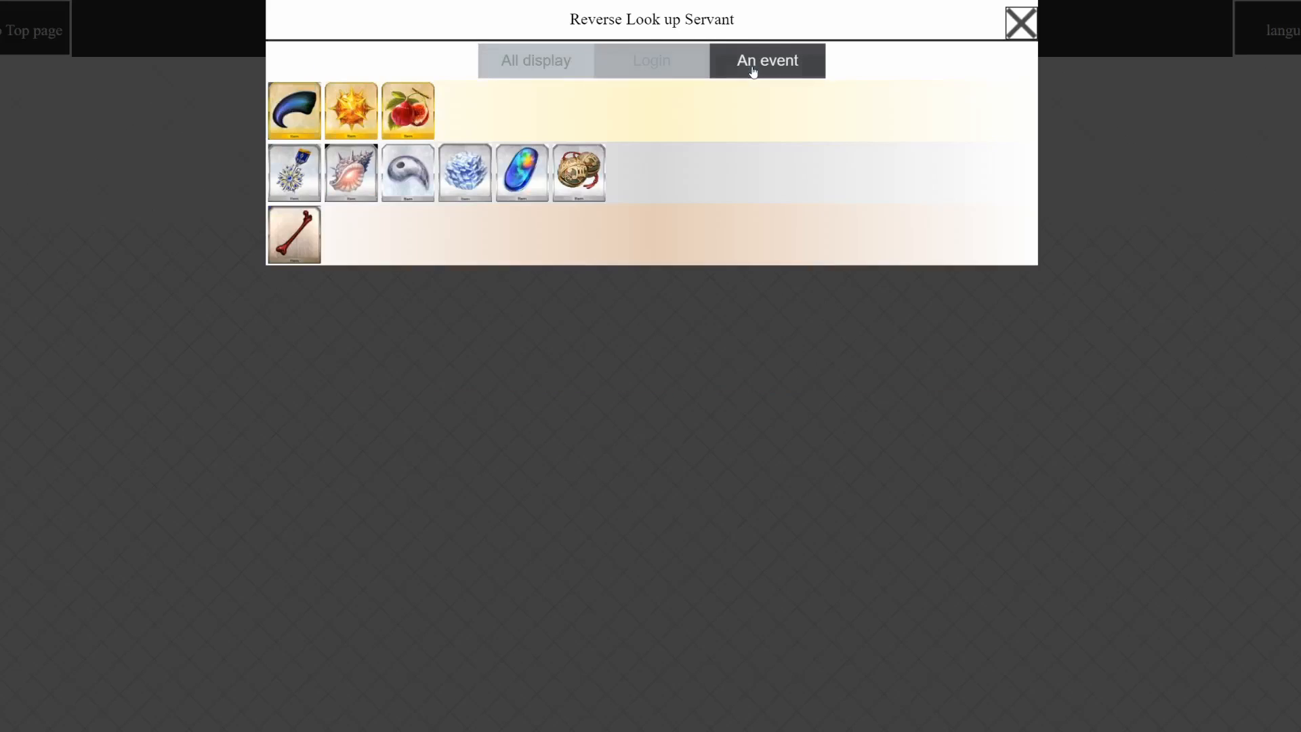
left_click(547, 65)
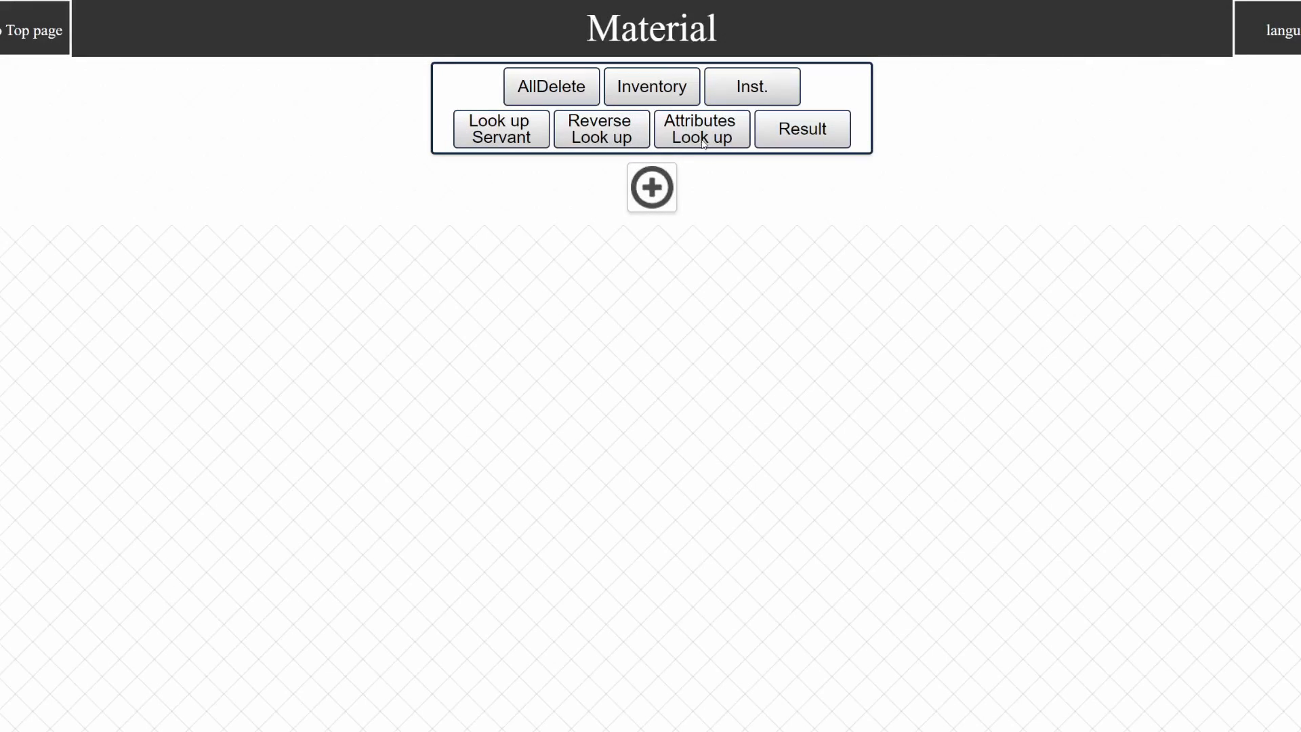
- Look up servants of all classes by attributes and expand the Attributes filter options
left_click(707, 136)
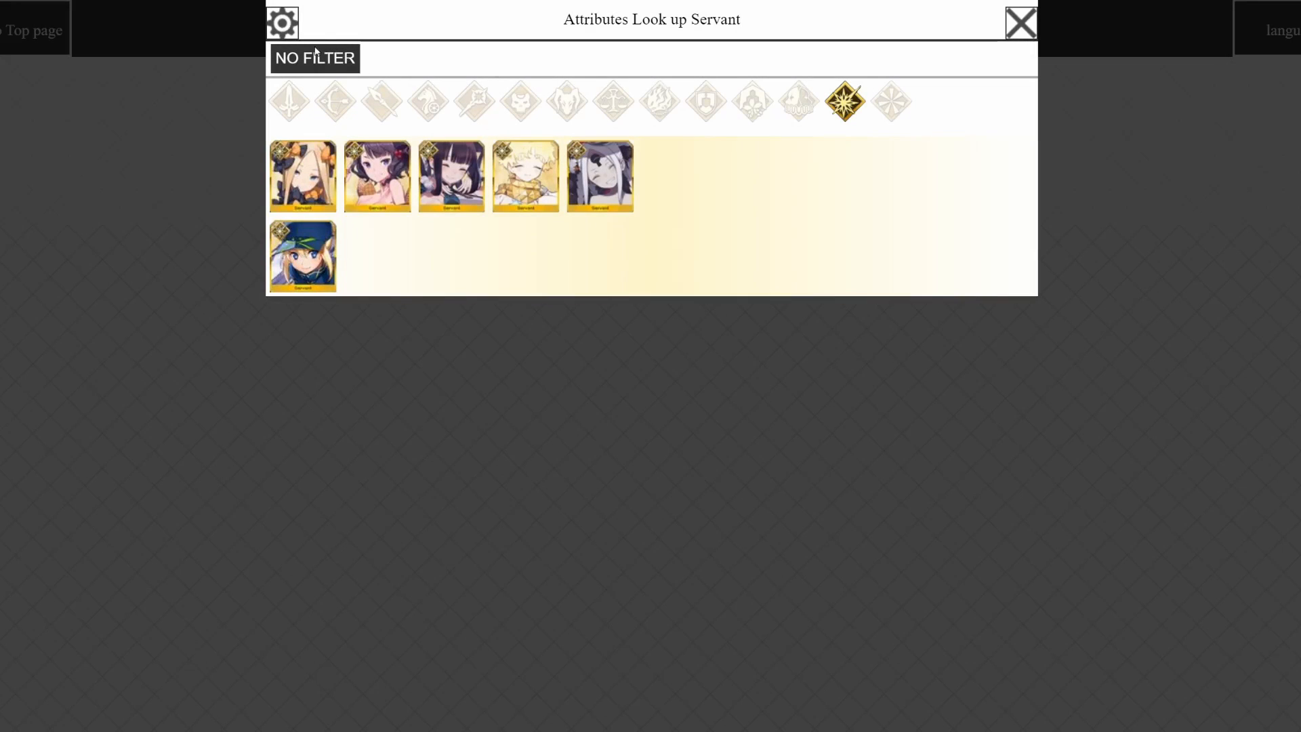
left_click(891, 103)
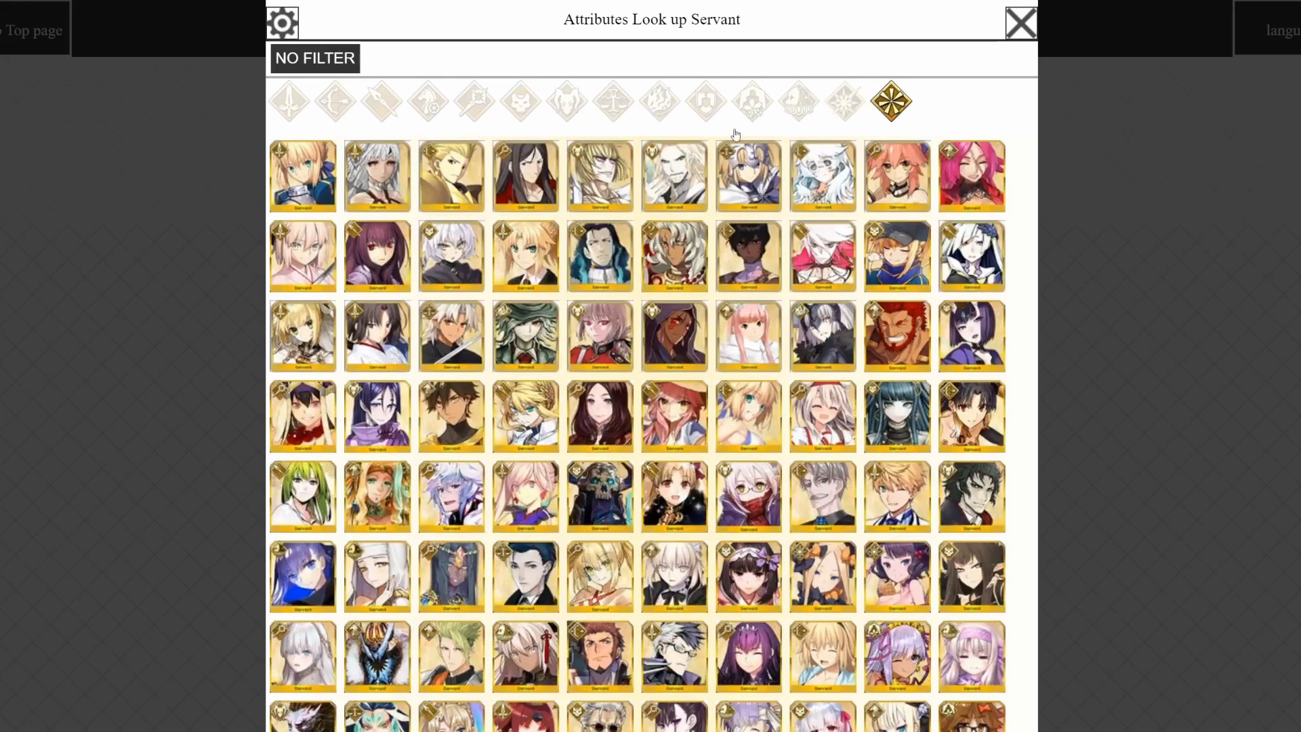
left_click(284, 27)
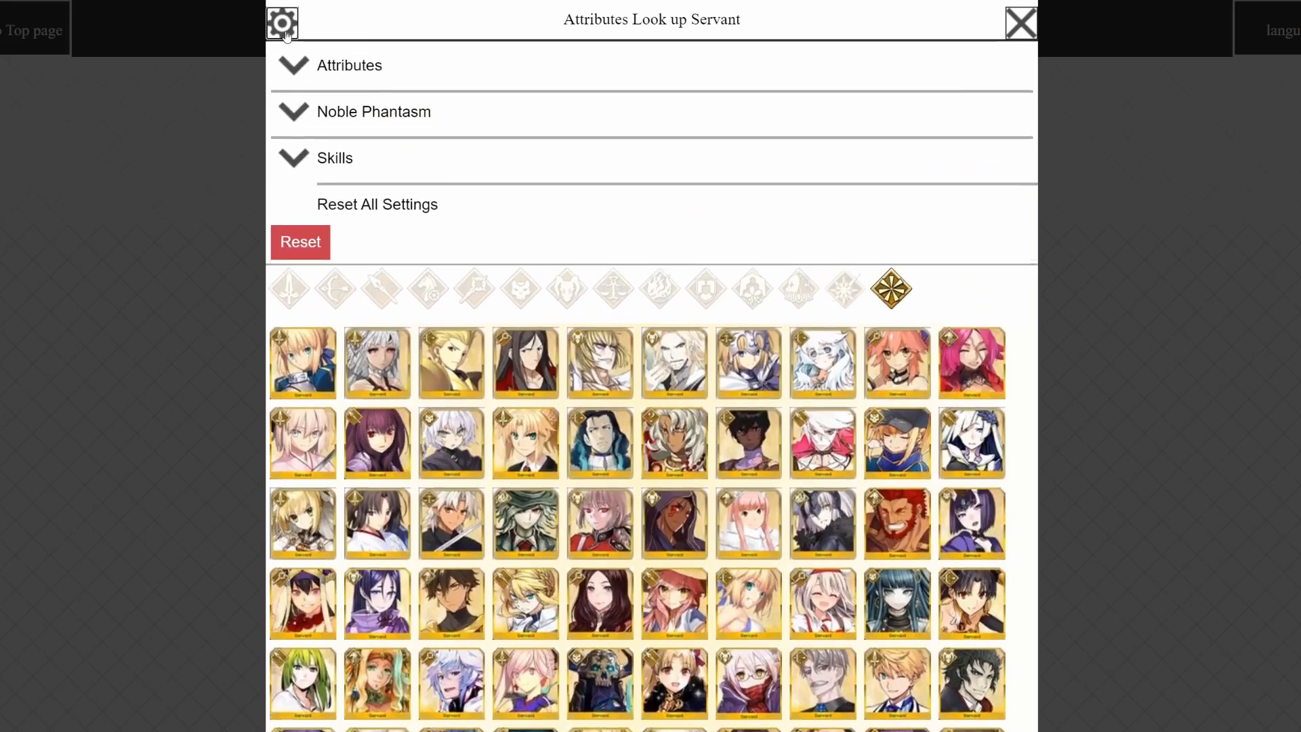
left_click(292, 65)
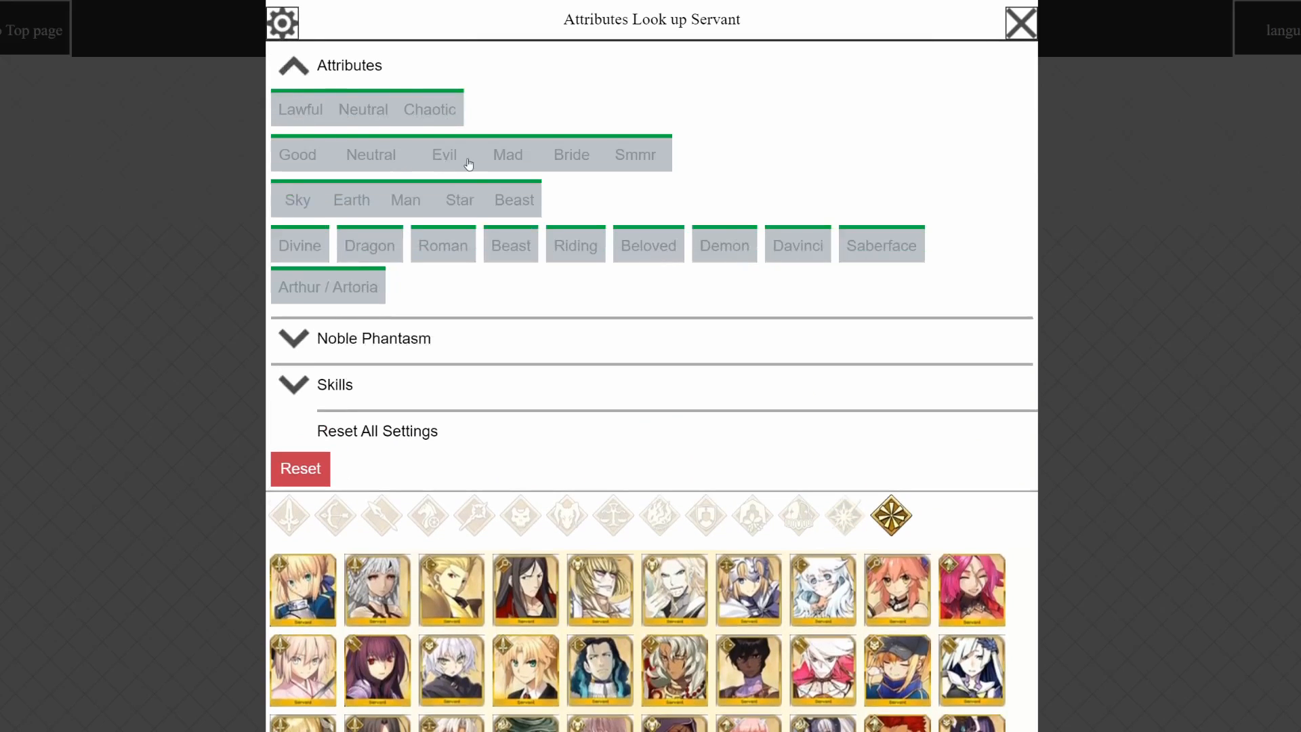
- Filter the servants by Dragon and Sky, combined first with Good and then with Smmr instead
left_click(381, 250)
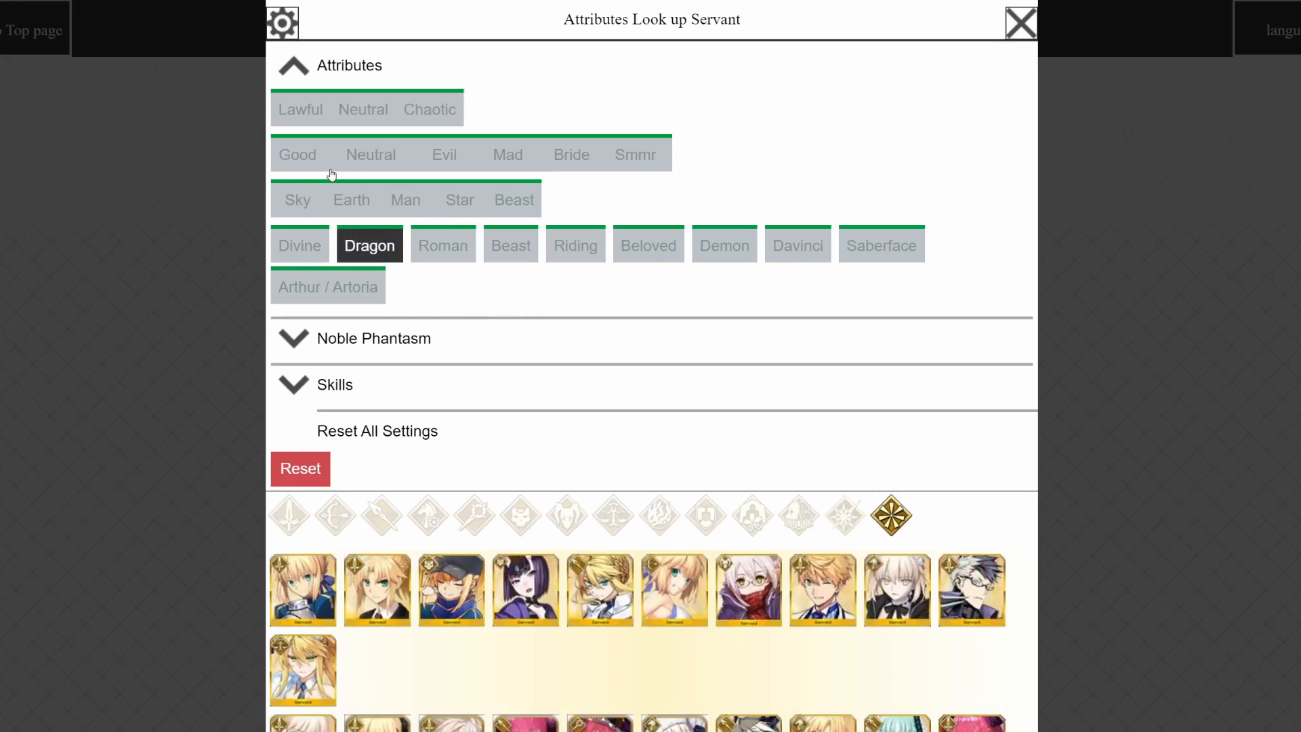
left_click(301, 201)
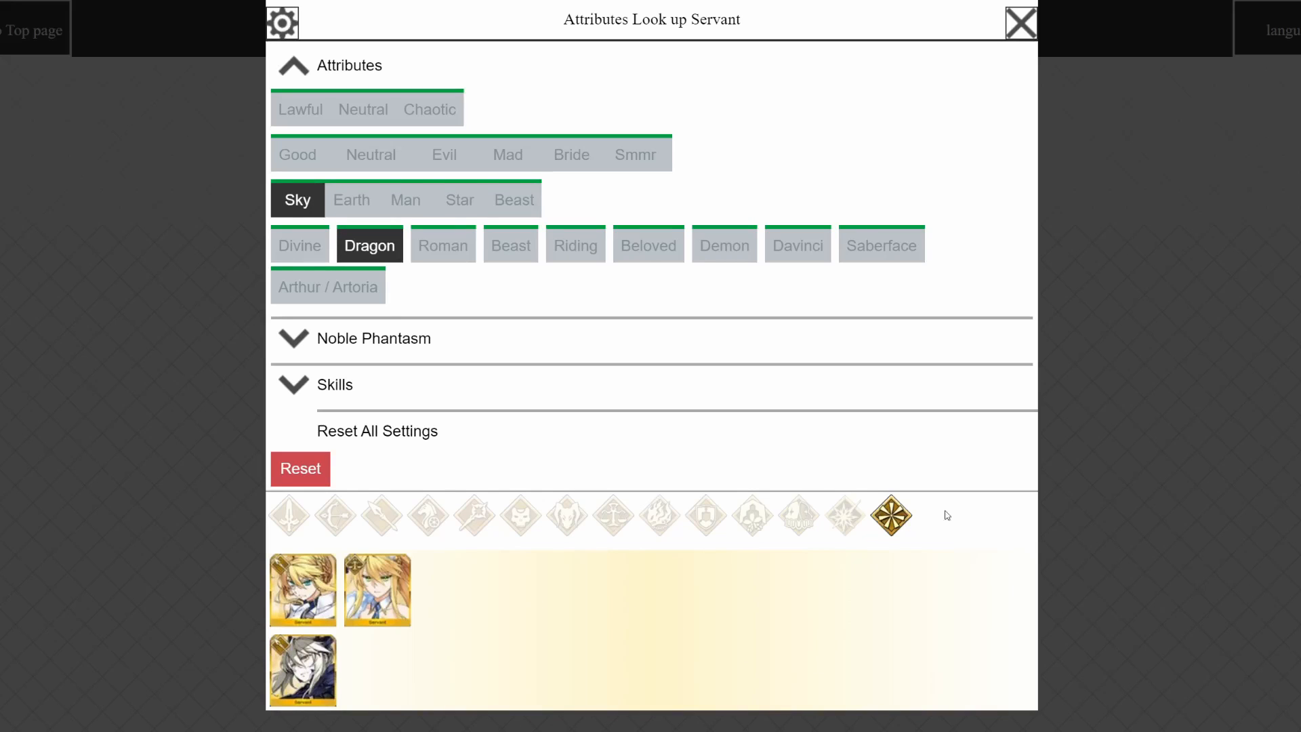
left_click(305, 158)
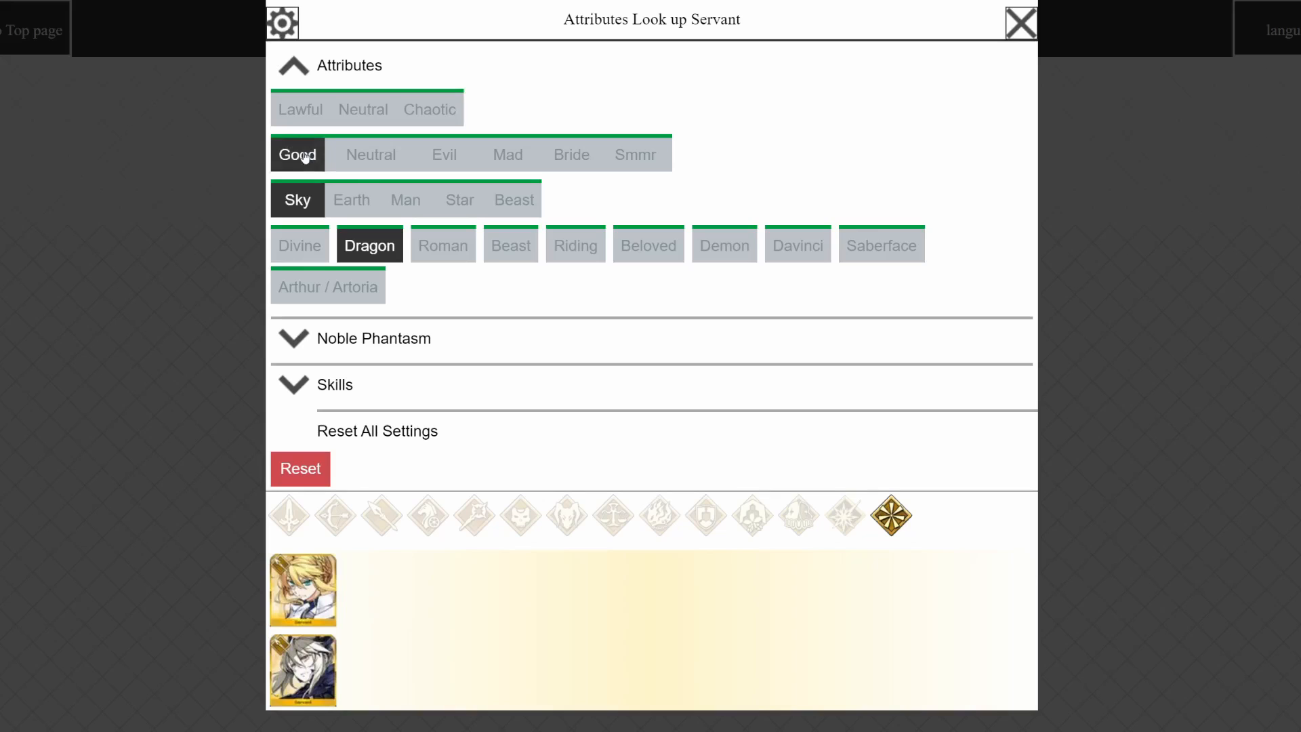
left_click(645, 156)
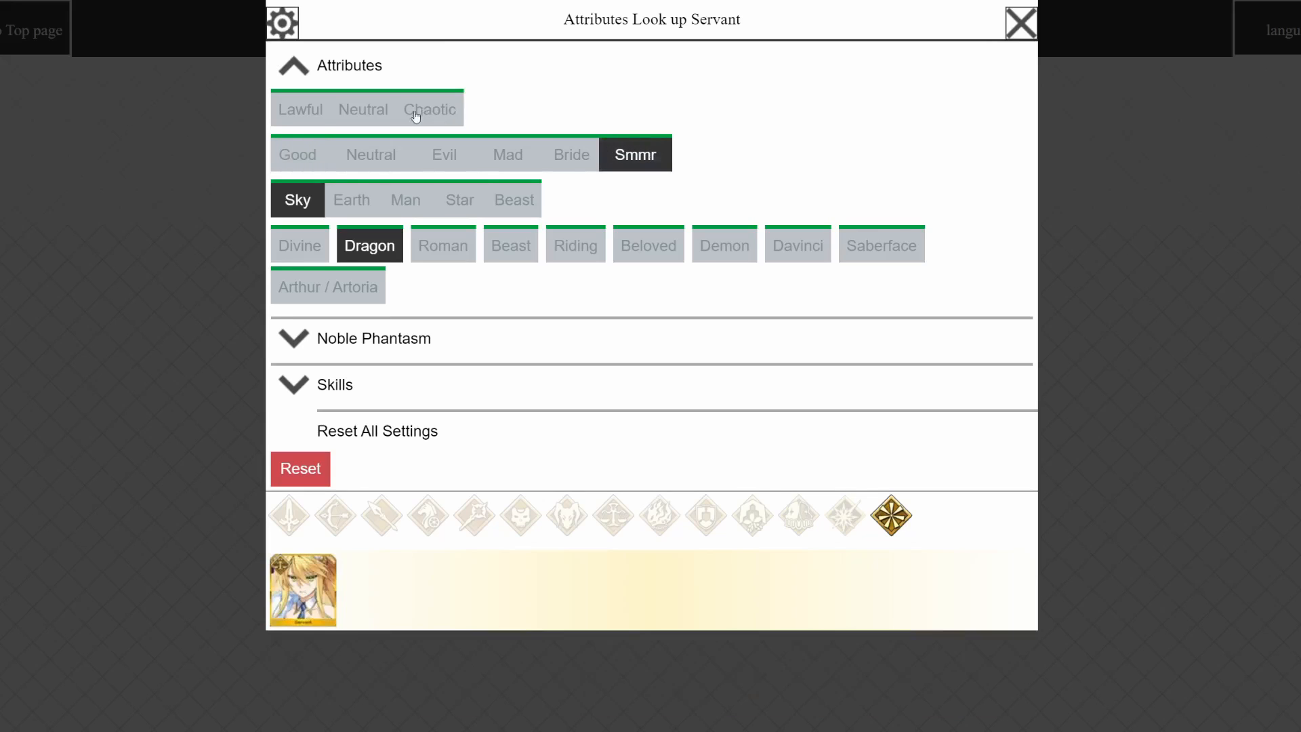
- Narrow the Dragon and Sky servant filter to Lawful and Good in place of Smmr
left_click(306, 113)
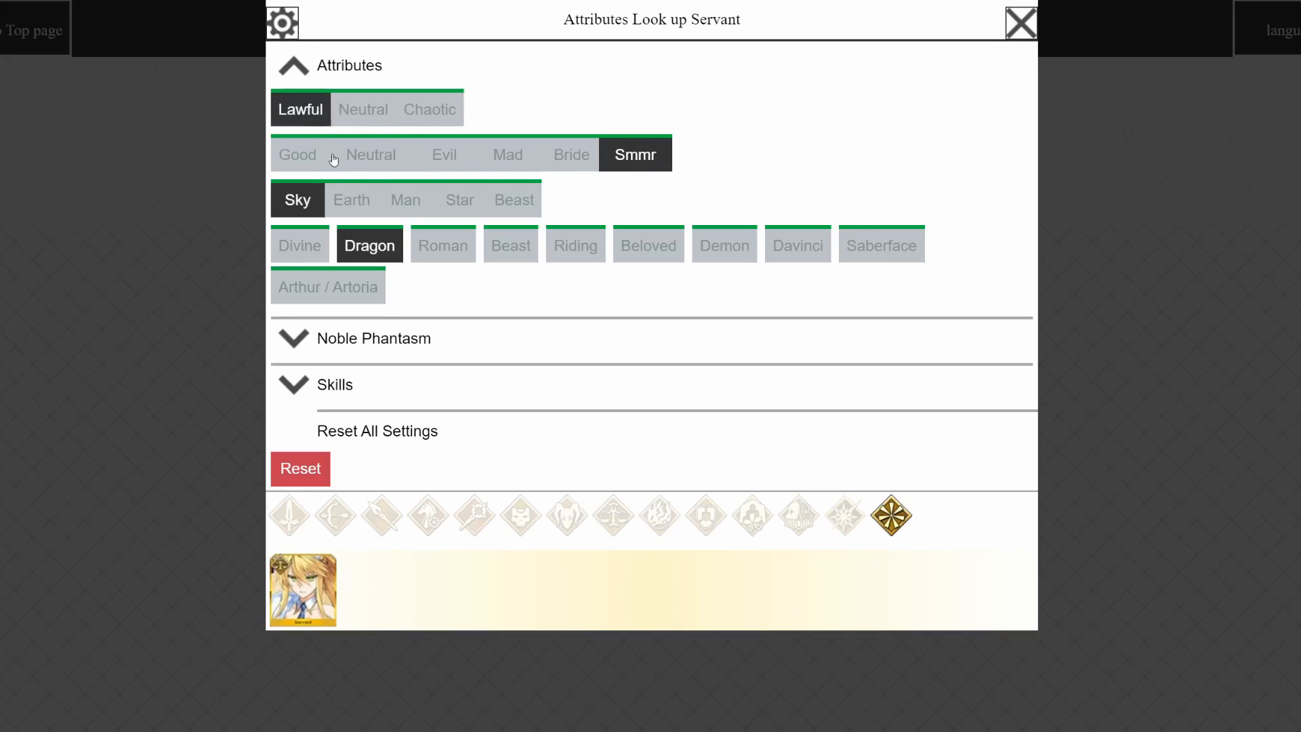
left_click(309, 157)
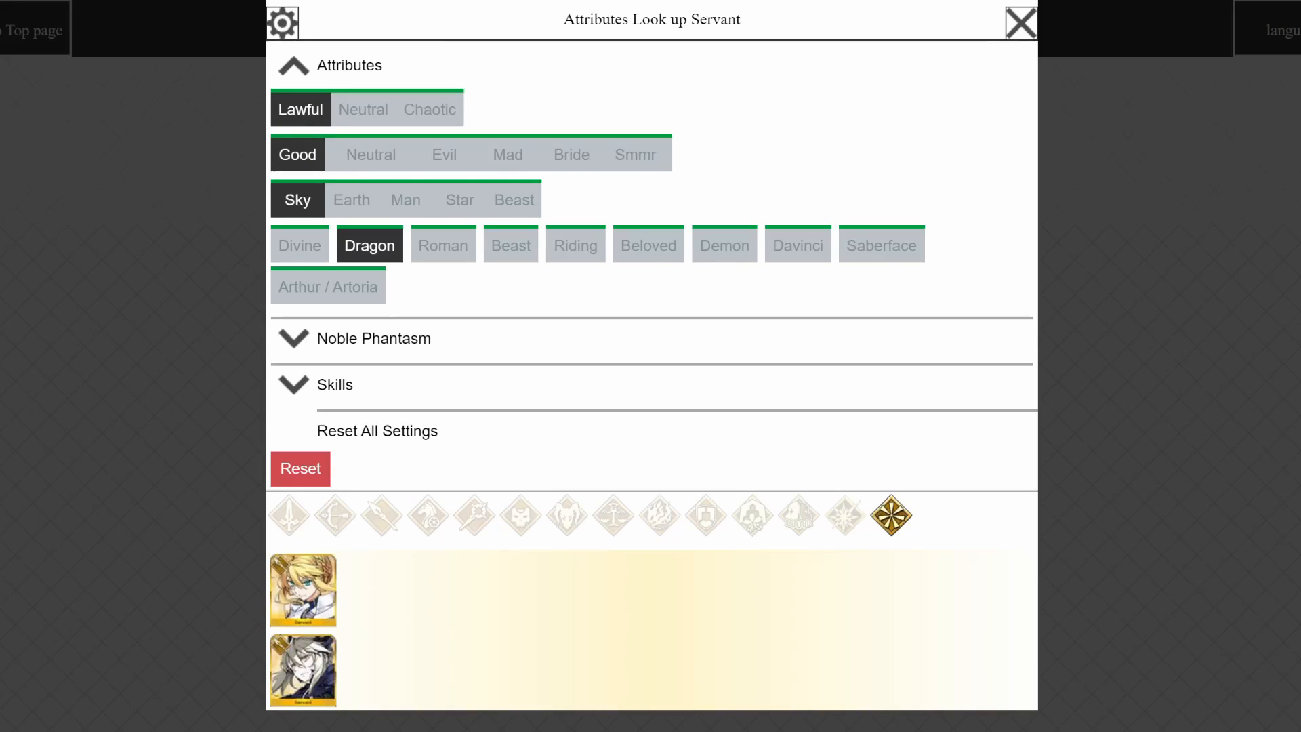
- Filter the servants by Noble Phantasm instead of attributes, combining NP Q with Support
left_click(804, 339)
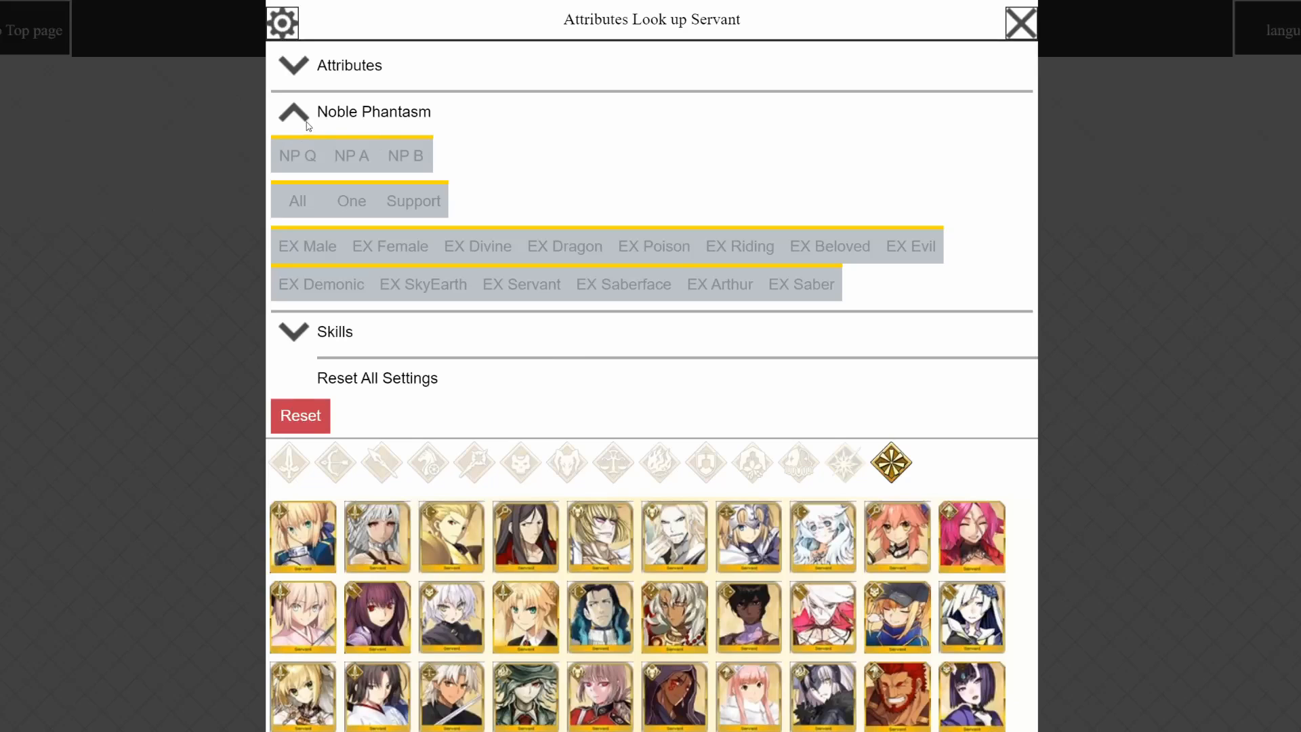
left_click(292, 160)
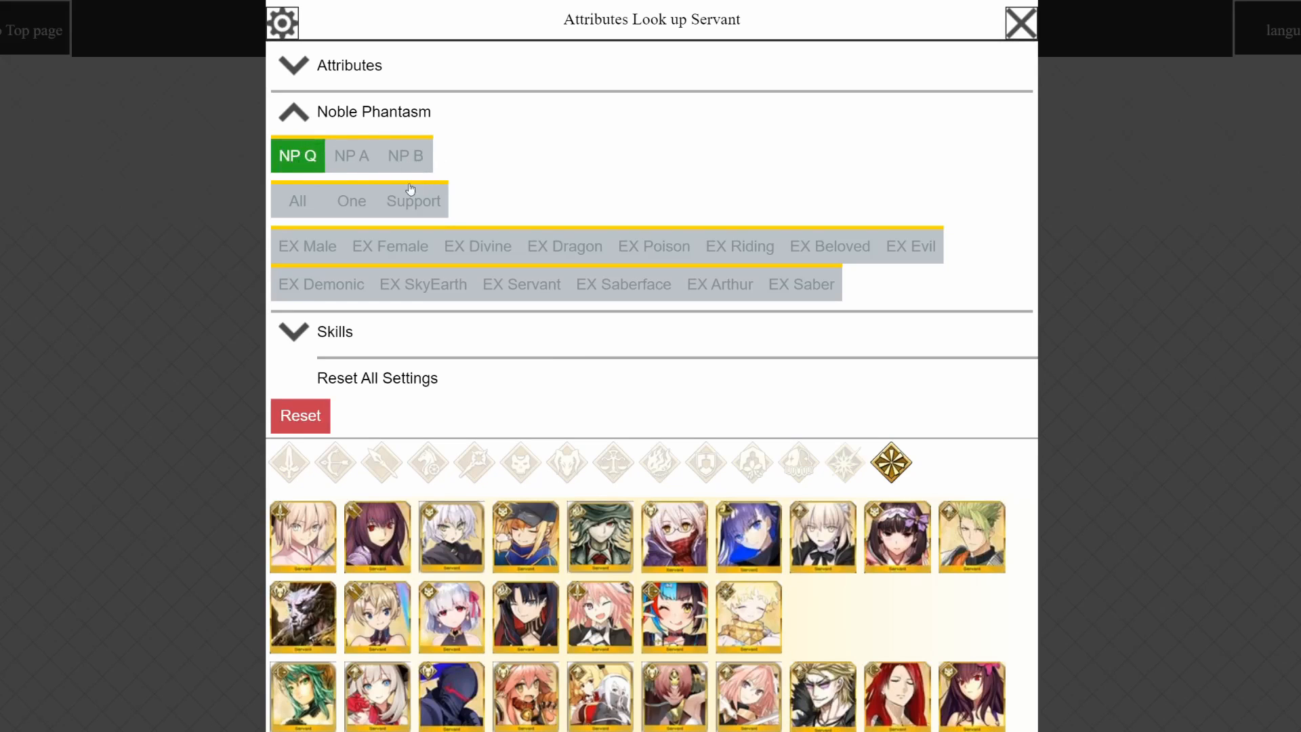
left_click(386, 203)
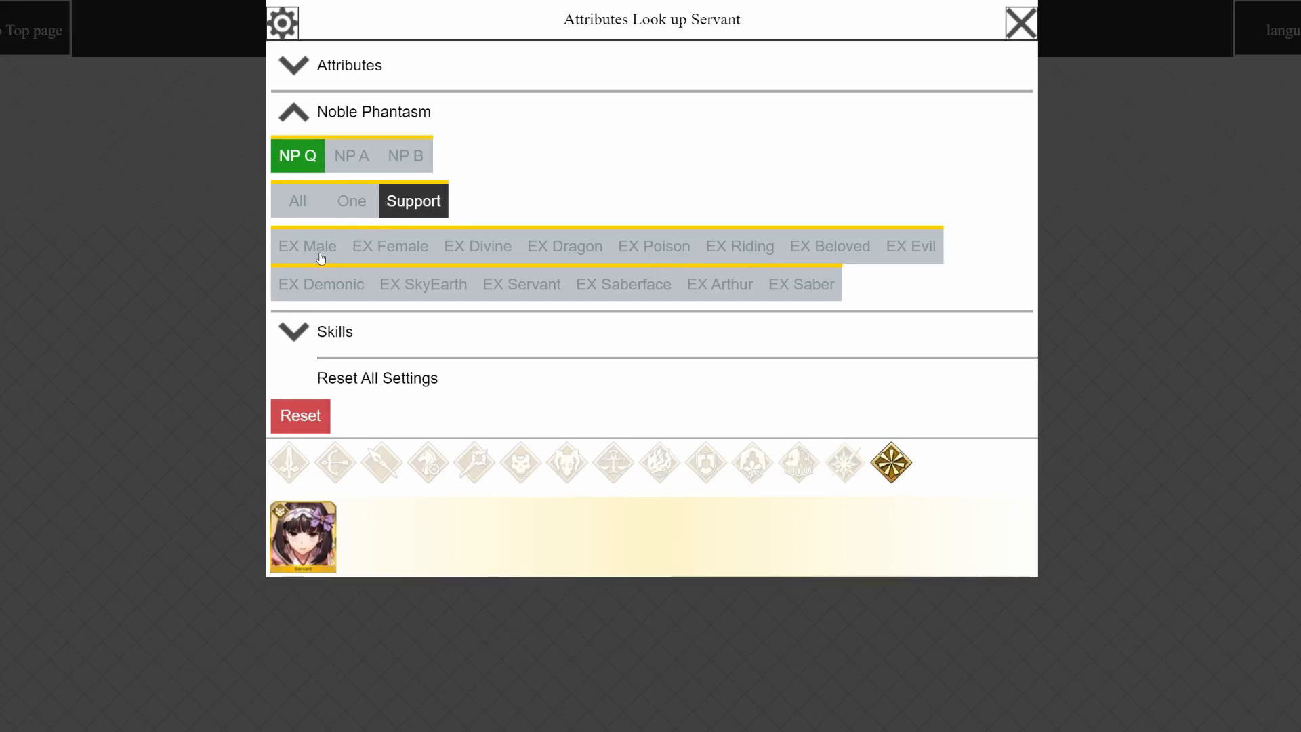
- Replace the Support filter with EX Demonic, and try EX SkyEarth, EX Servant and EX Saberface in turn alongside NP Q
left_click(330, 293)
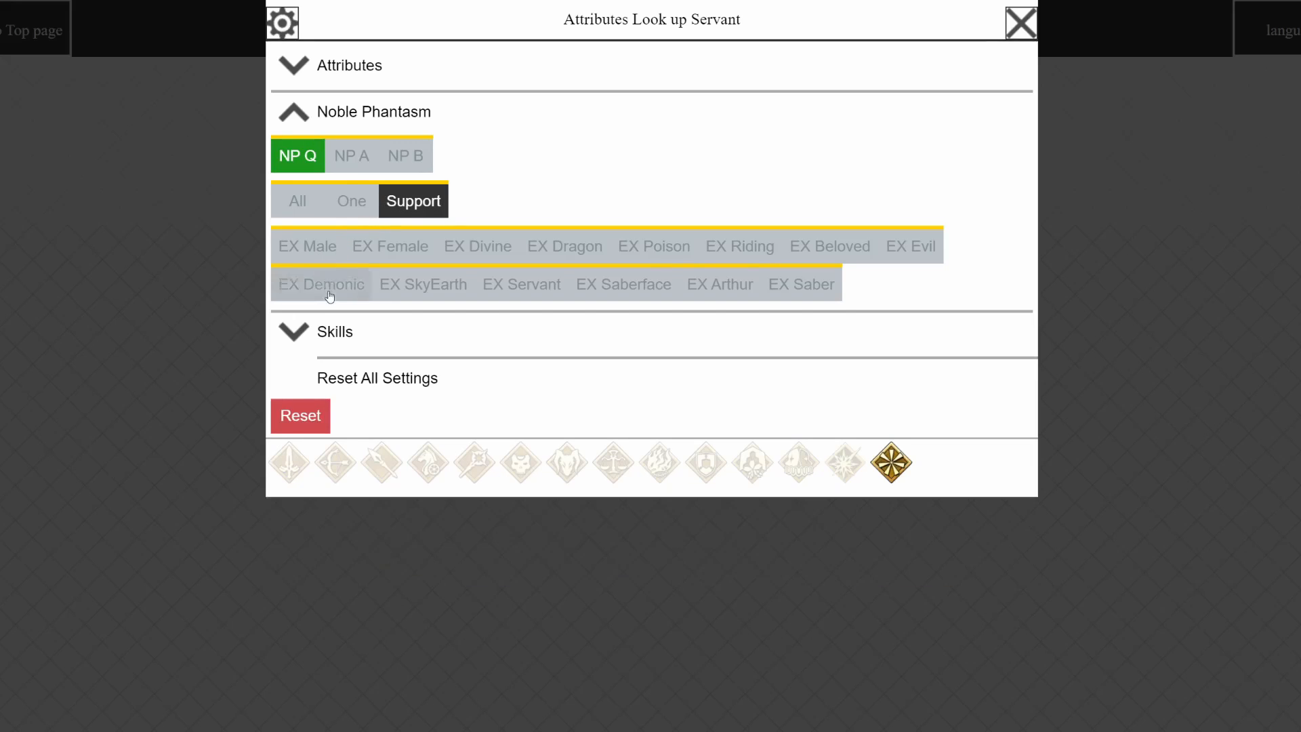
left_click(427, 208)
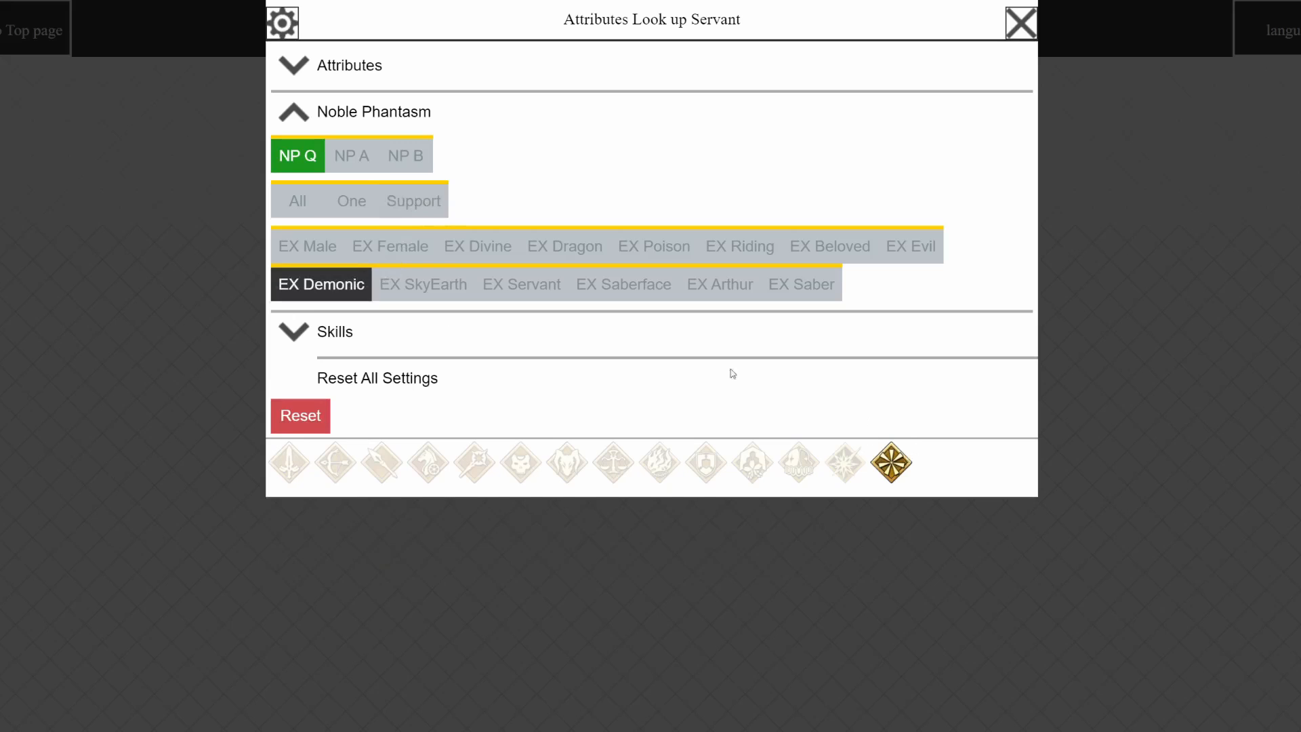
left_click(417, 292)
left_click(515, 288)
left_click(613, 290)
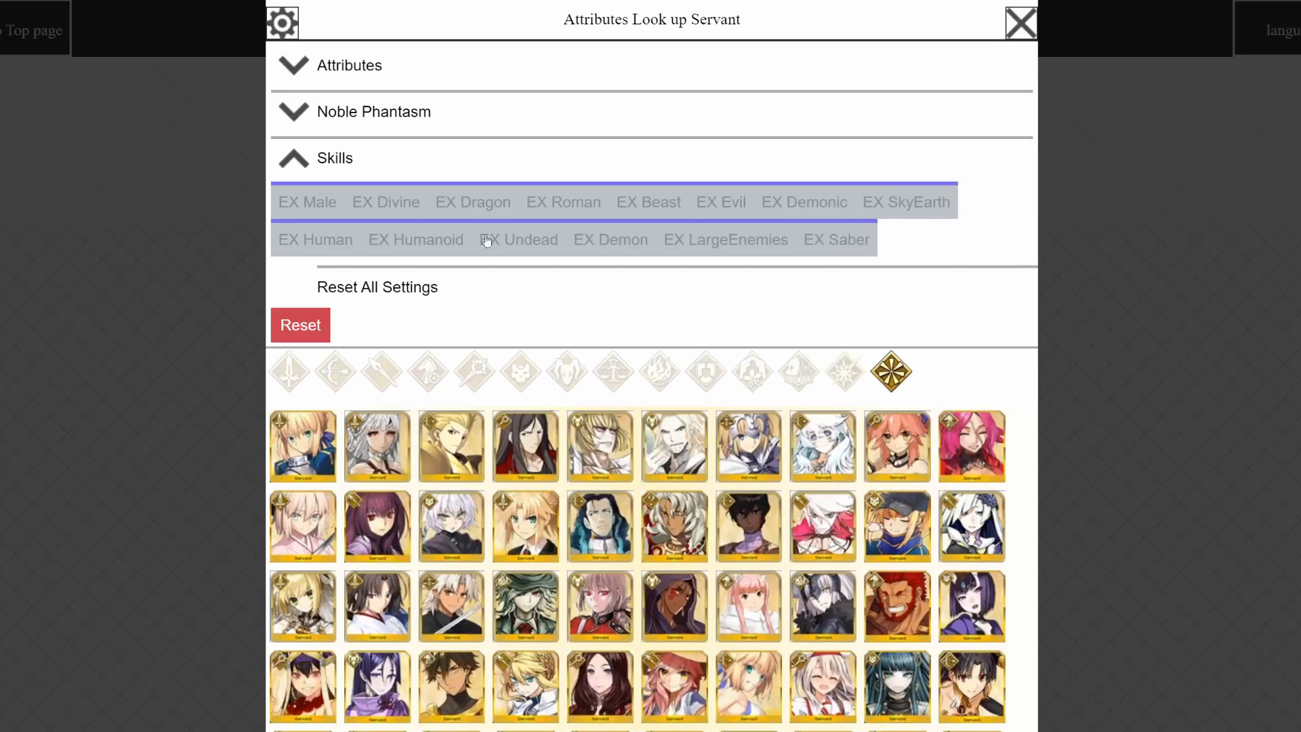
- Filter the servants by one skill effect at a time: EX Human, EX Humanoid, EX Saber, EX LargeEnemies, EX Beast, EX Roman and EX Dragon
left_click(308, 241)
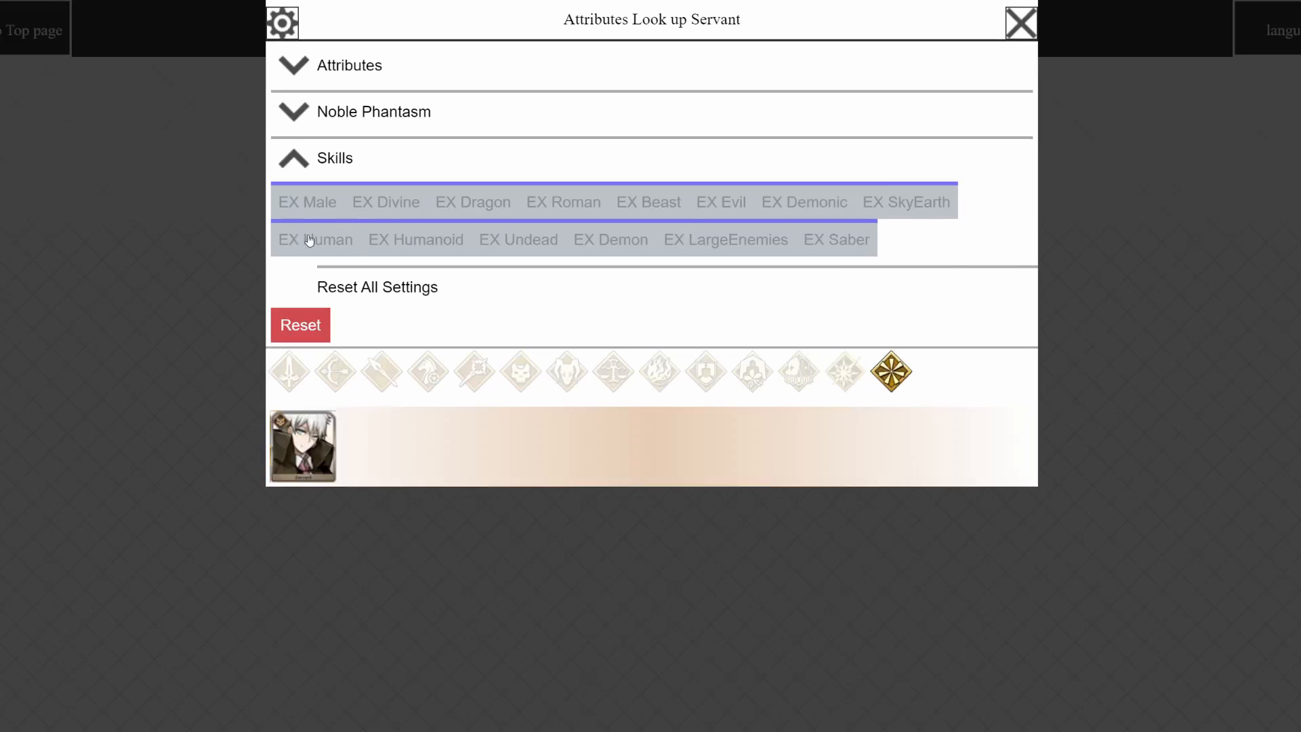
left_click(378, 242)
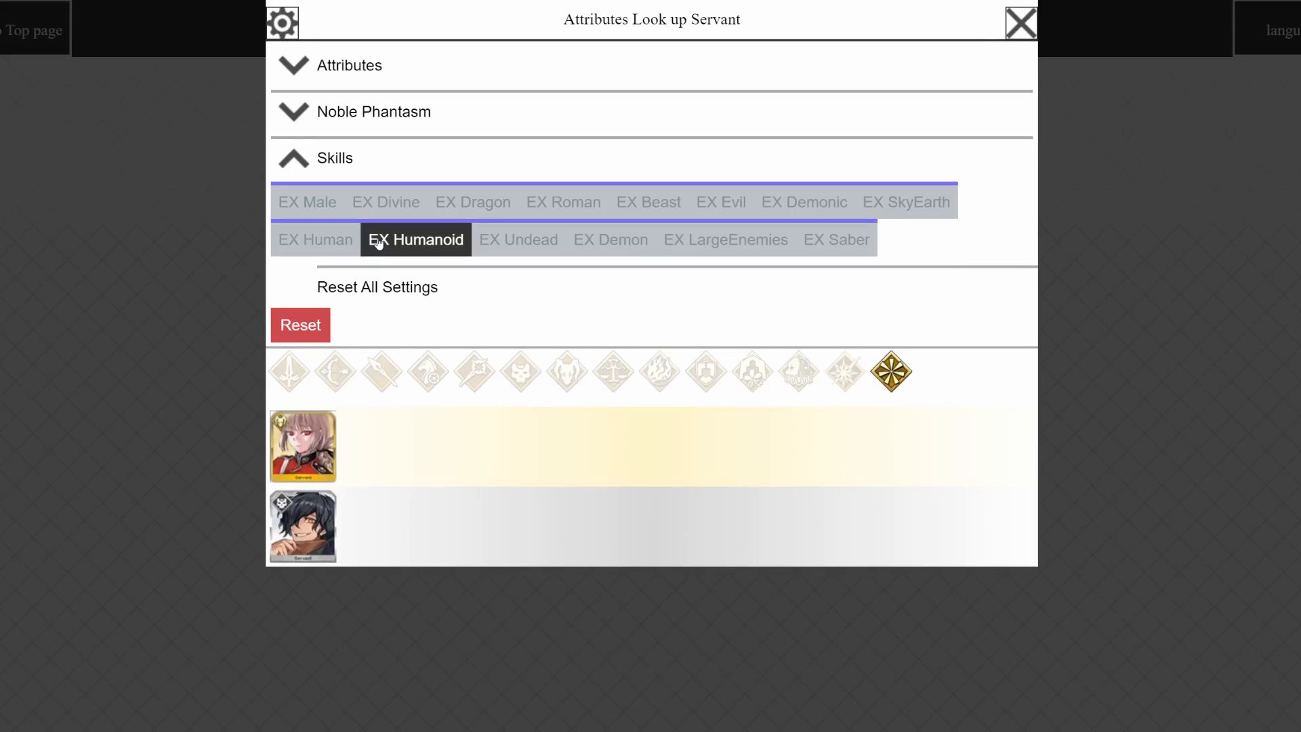
left_click(829, 252)
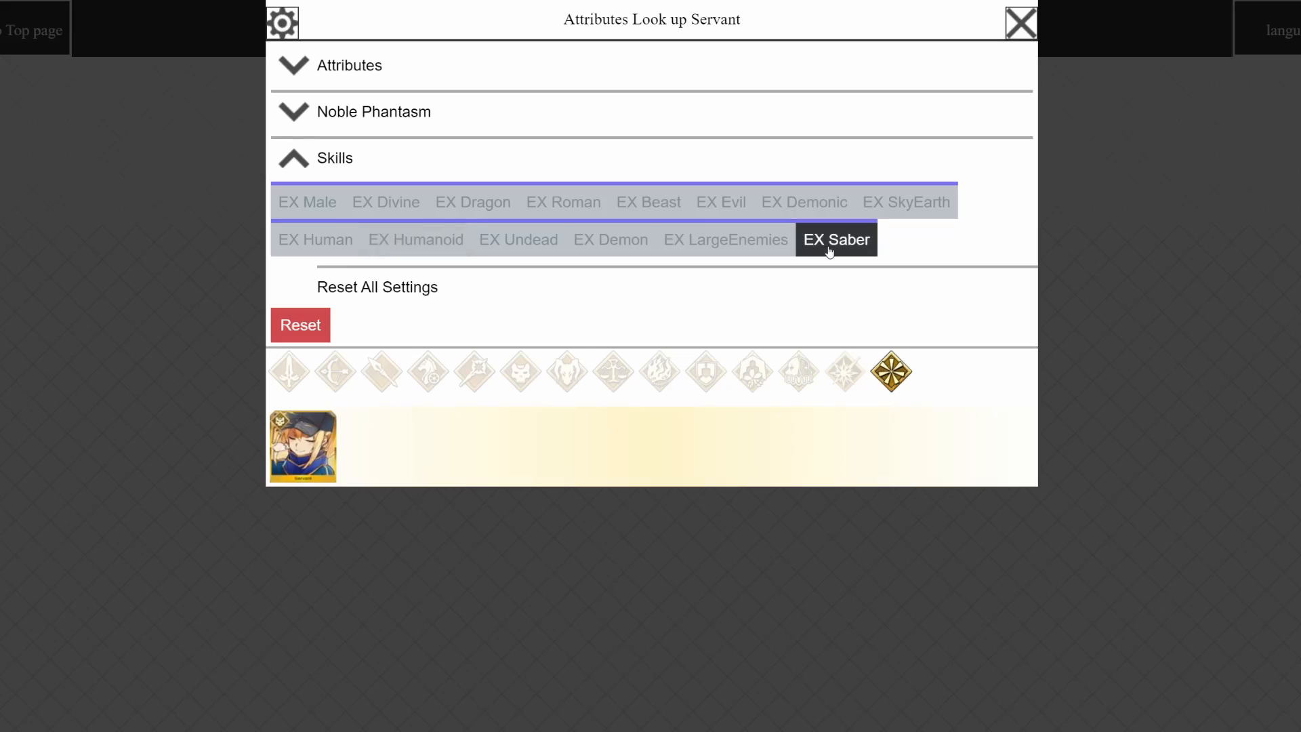
left_click(760, 250)
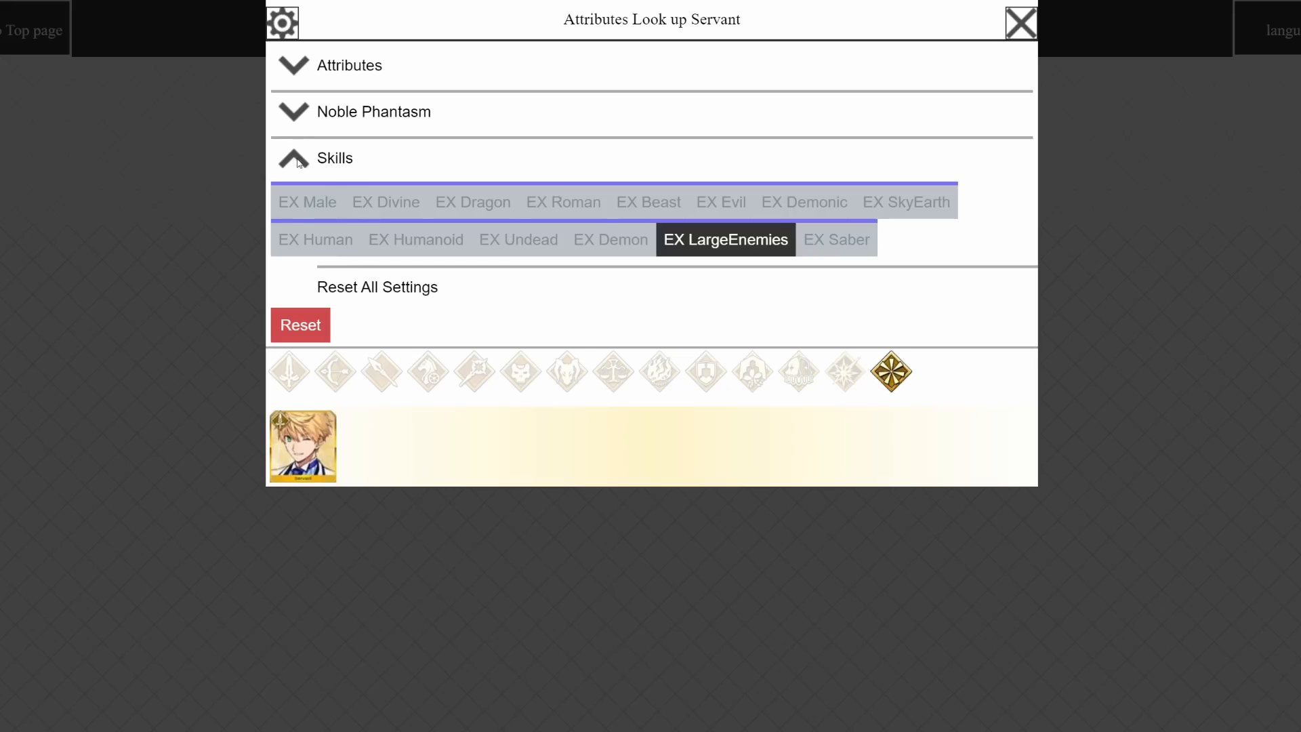
left_click(647, 207)
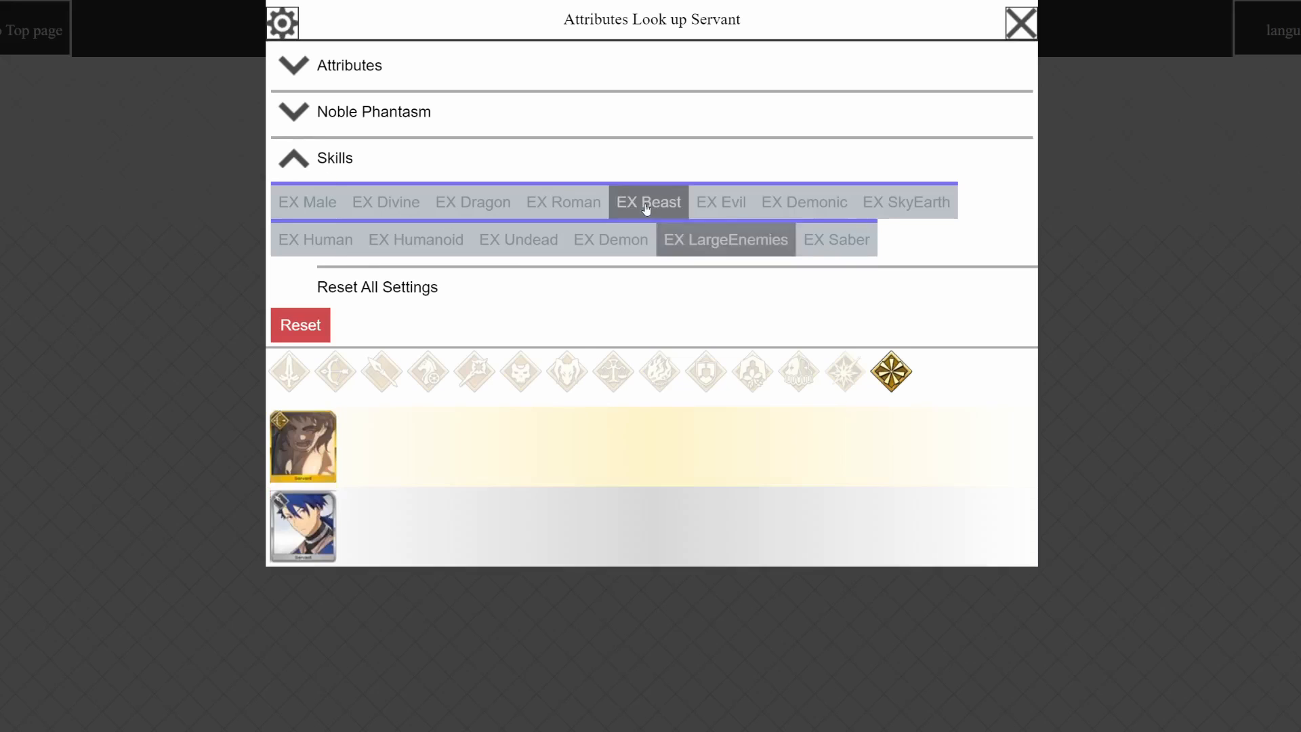
left_click(572, 205)
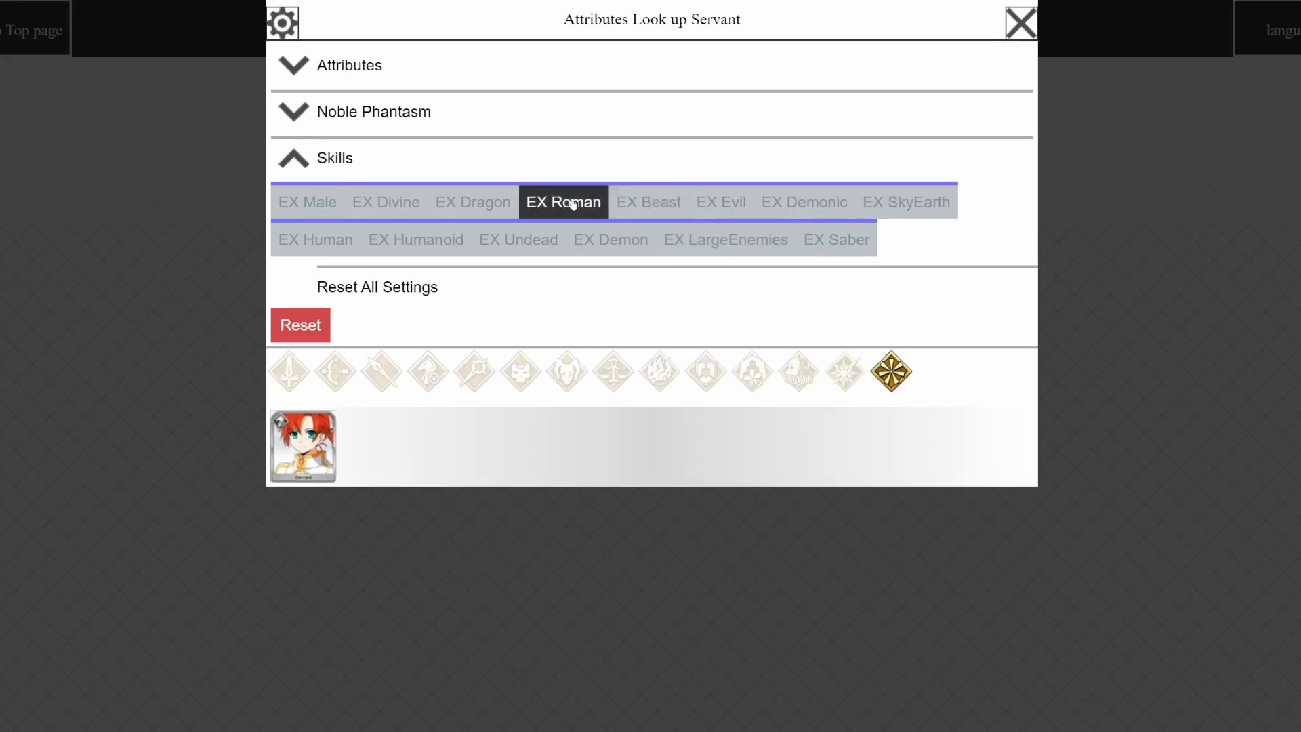
left_click(502, 203)
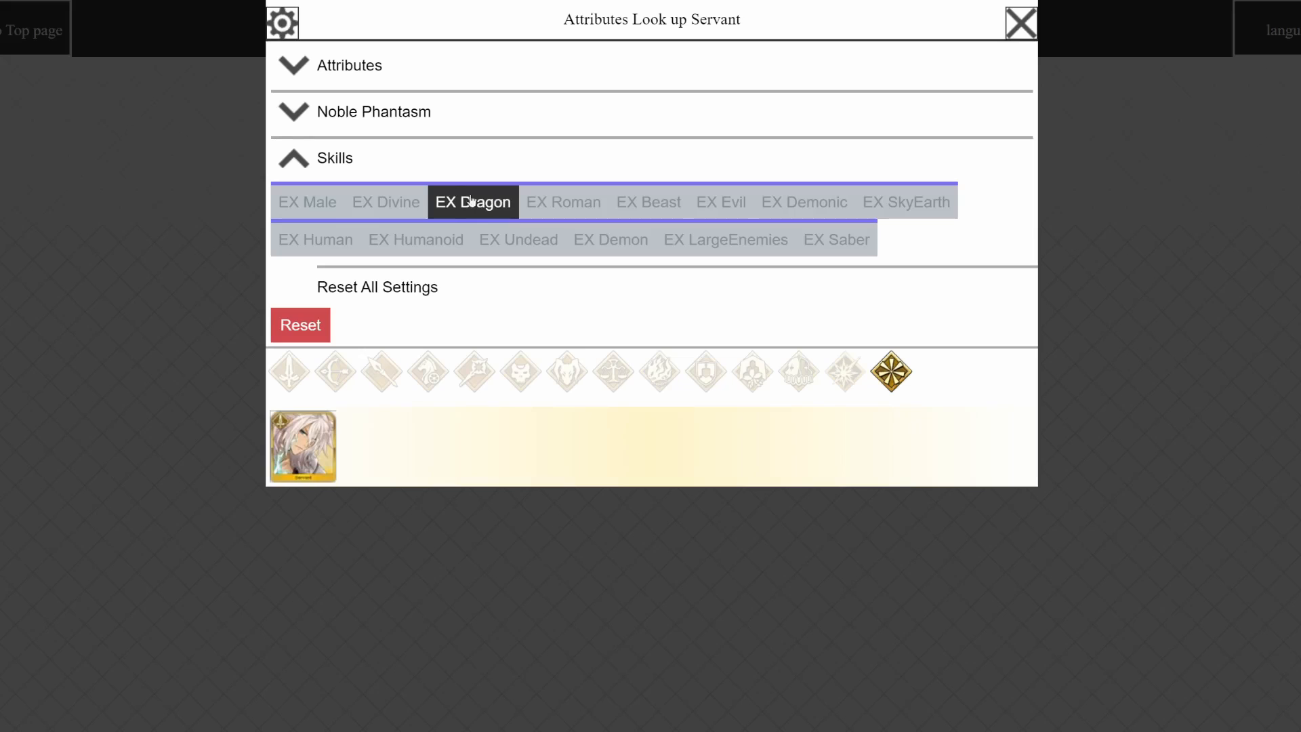